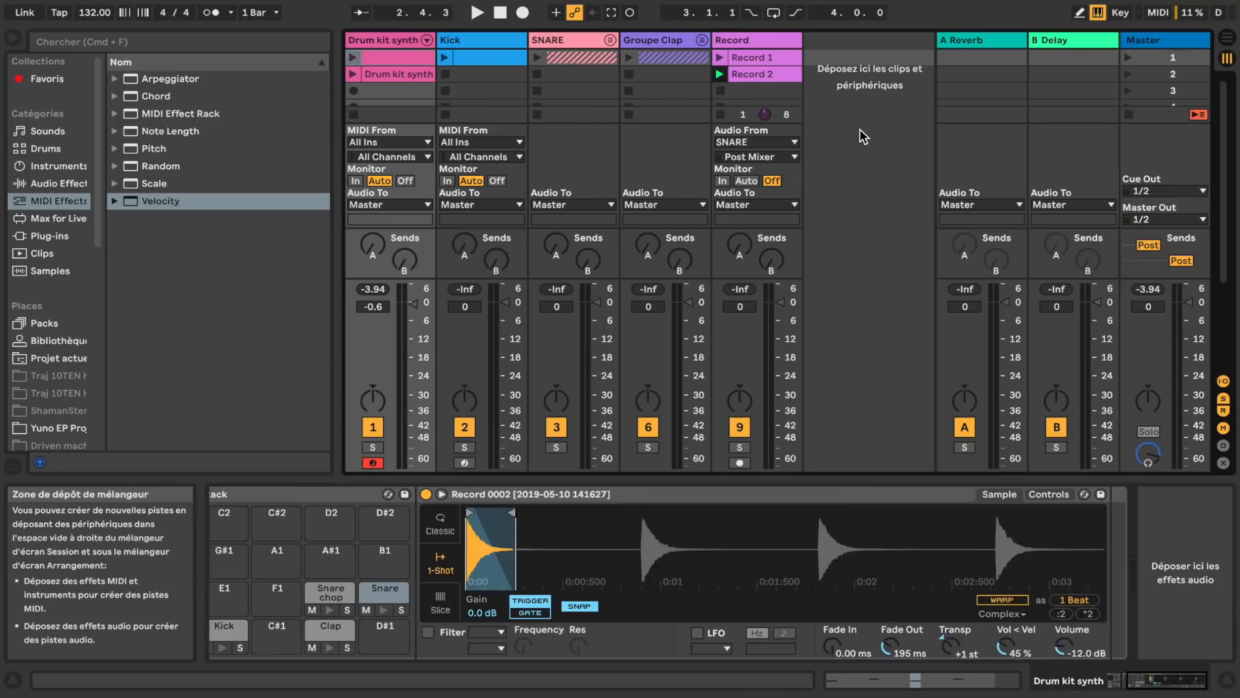
Insert a new MIDI track and load the Massive plug-in onto it.
{"action": "right_click", "coordinate": [859, 86]}
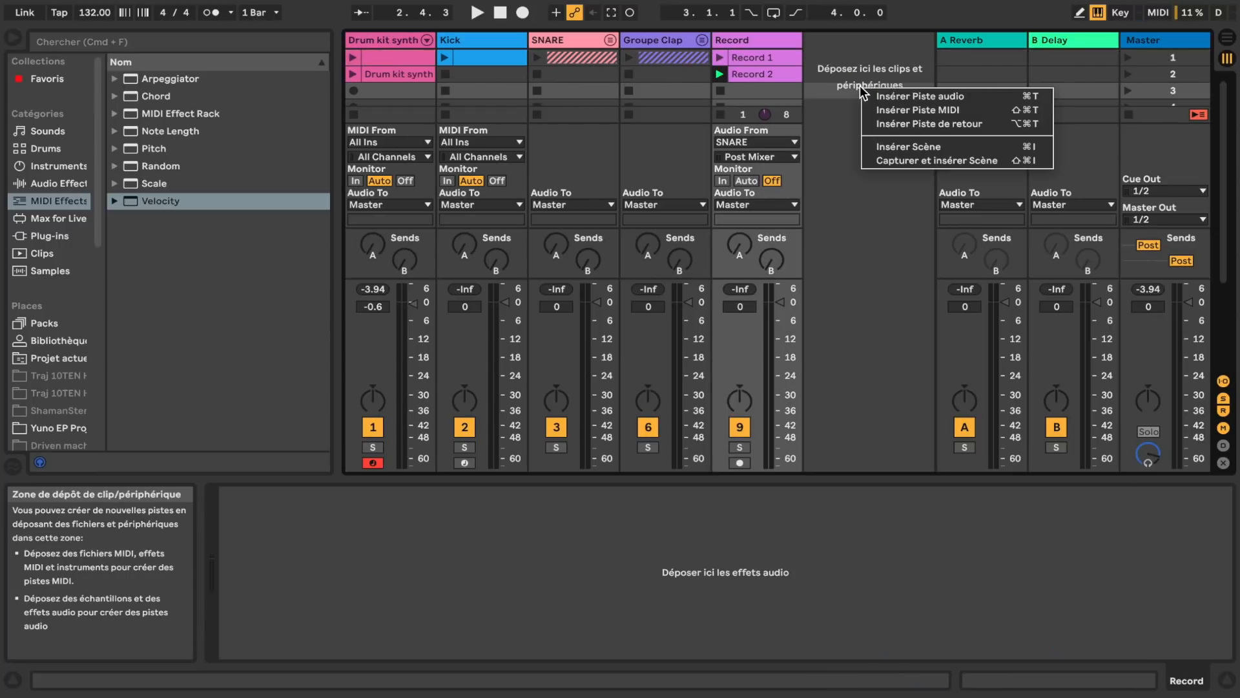
{"action": "left_click", "coordinate": [897, 111]}
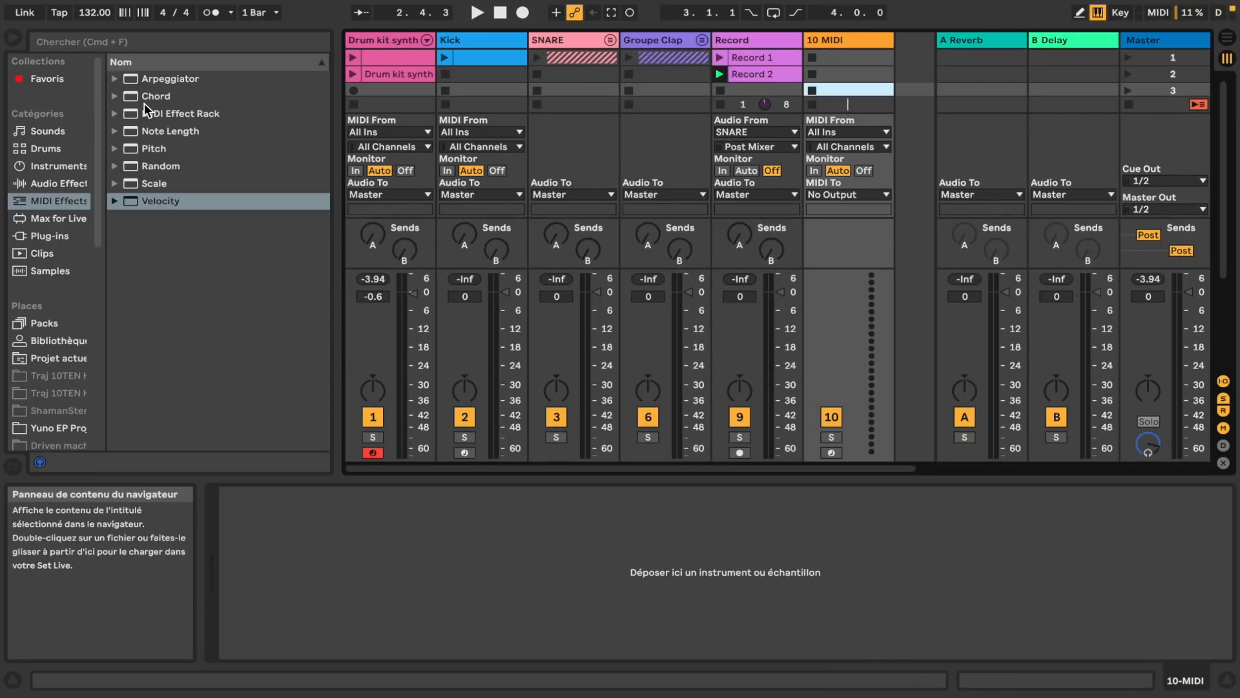
{"action": "left_click", "coordinate": [174, 323]}
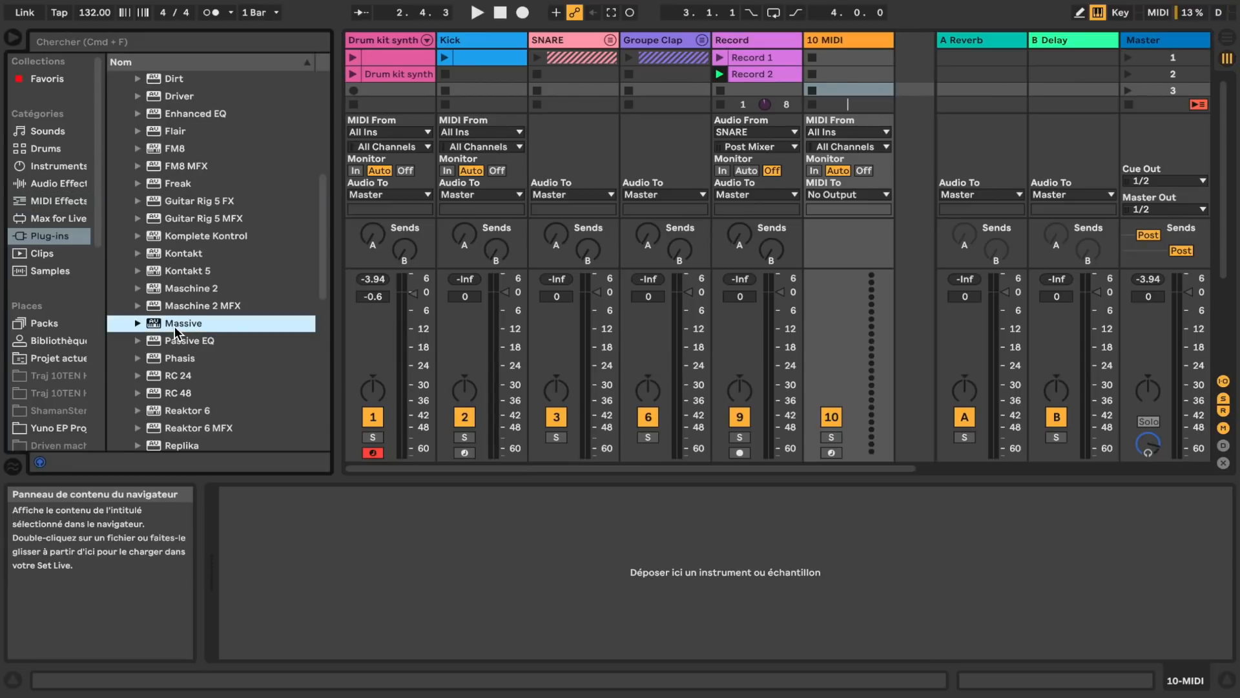
{"action": "double_click", "coordinate": [174, 327]}
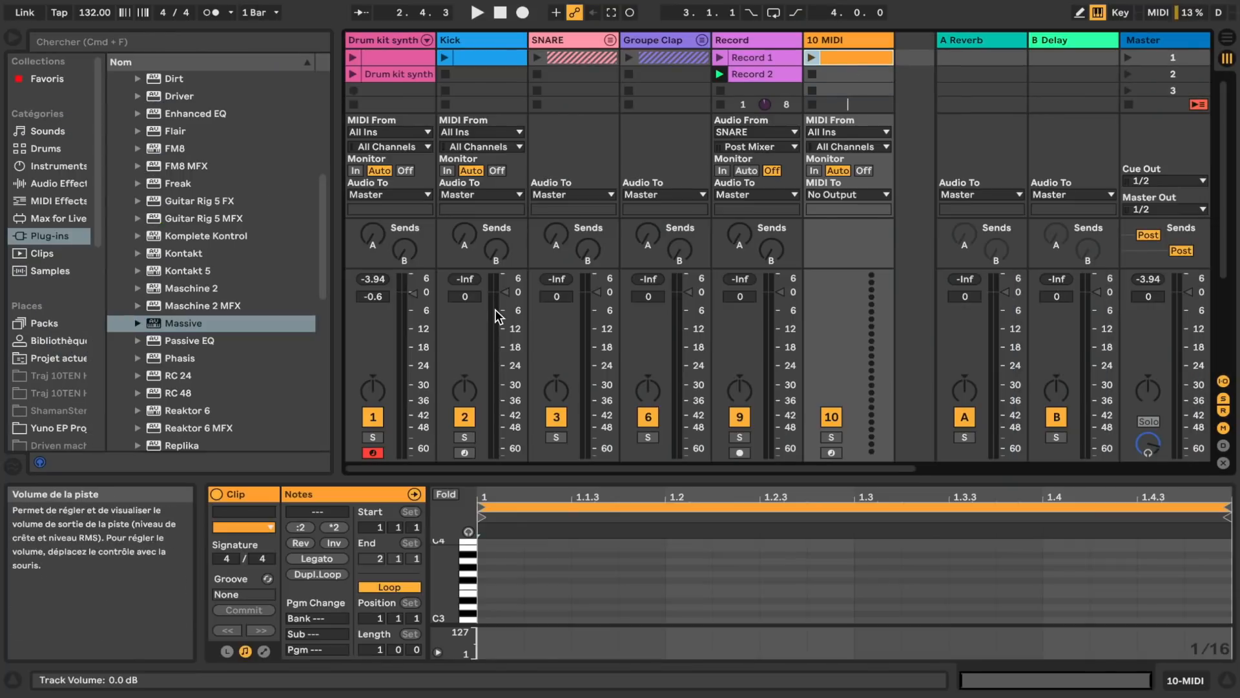
Add a one-beat C3 note at the start of the new clip on the MIDI track.
{"action": "double_click", "coordinate": [483, 621]}
{"action": "left_click_drag", "start_coordinate": [522, 620], "coordinate": [665, 620]}
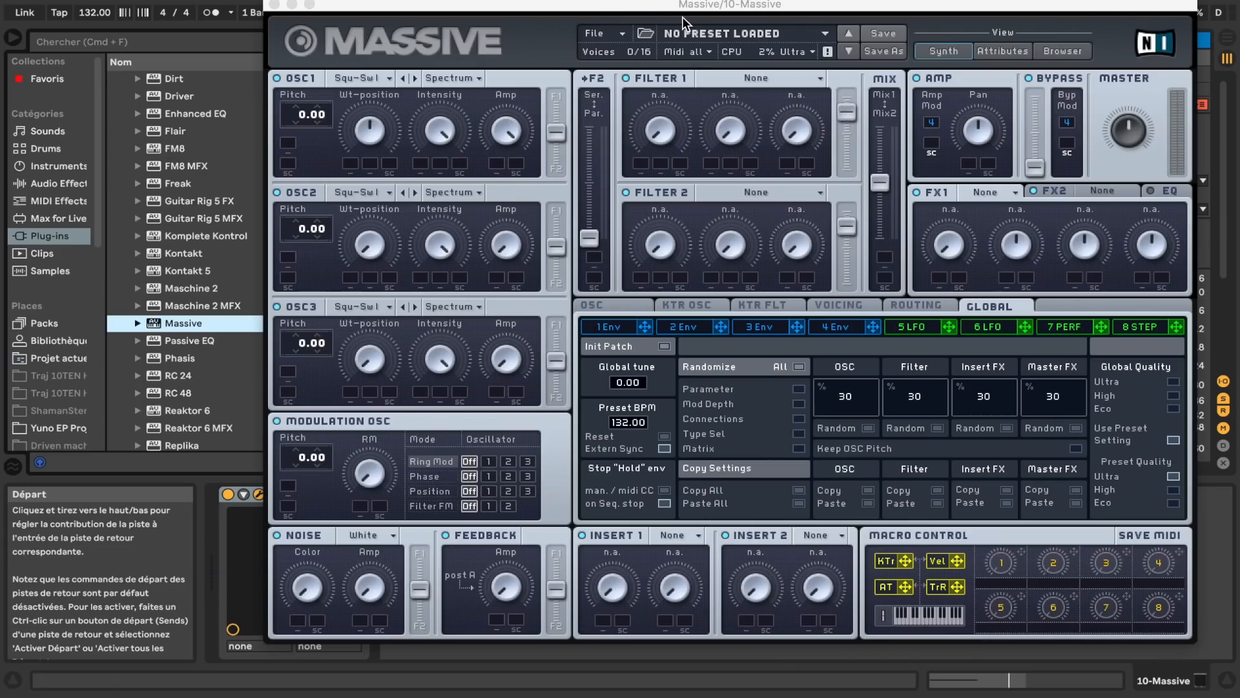
Start a new sound in Massive and assign envelope 4 to the Noise section's Amp.
{"action": "left_click", "coordinate": [615, 35]}
{"action": "left_click", "coordinate": [618, 37]}
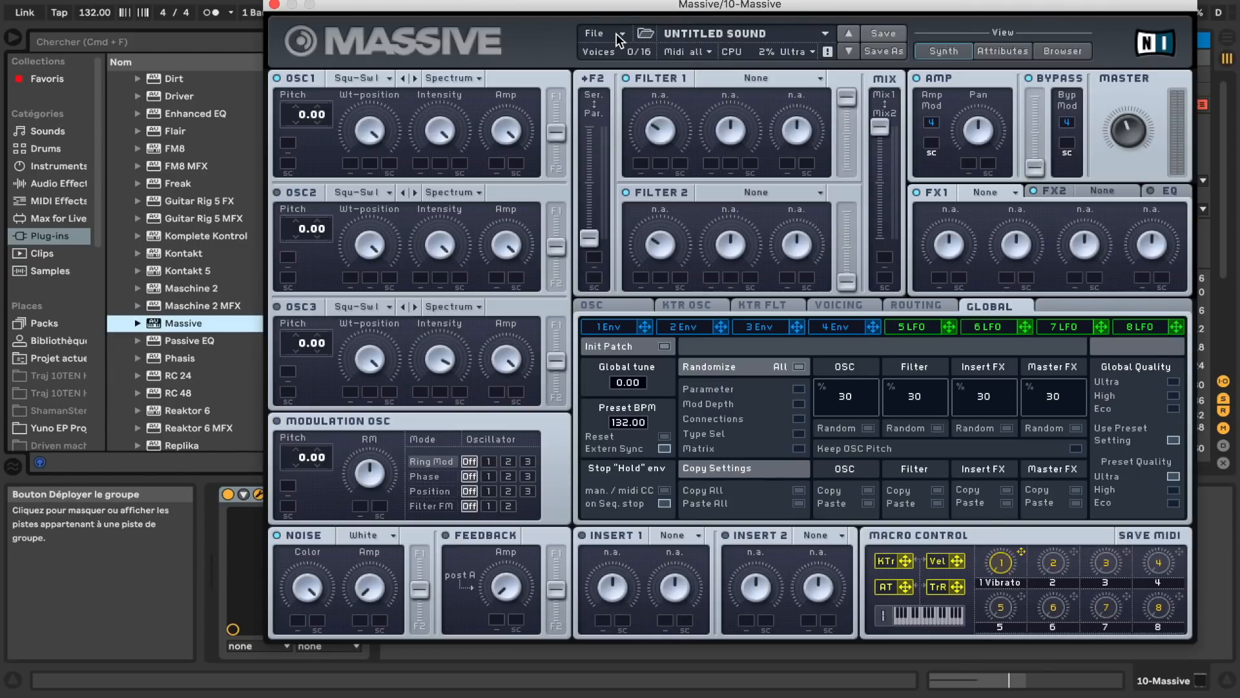
{"action": "left_click", "coordinate": [608, 327]}
{"action": "left_click", "coordinate": [840, 327]}
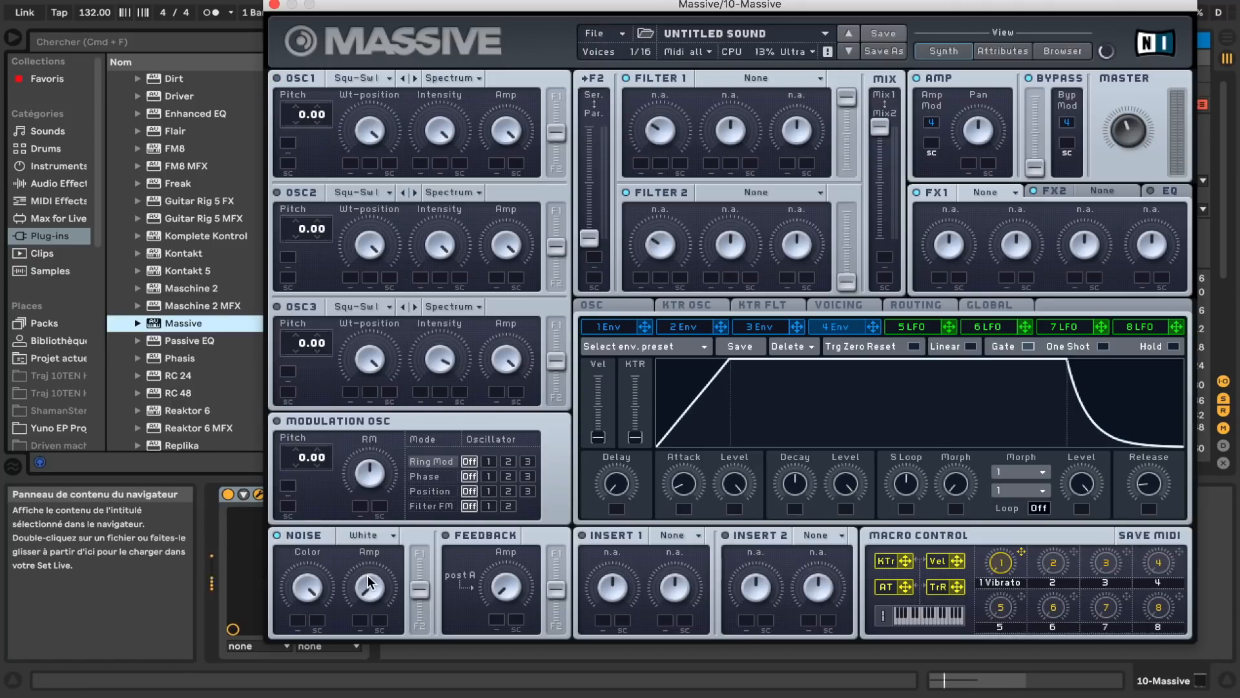
{"action": "left_click_drag", "start_coordinate": [876, 331], "coordinate": [389, 550]}
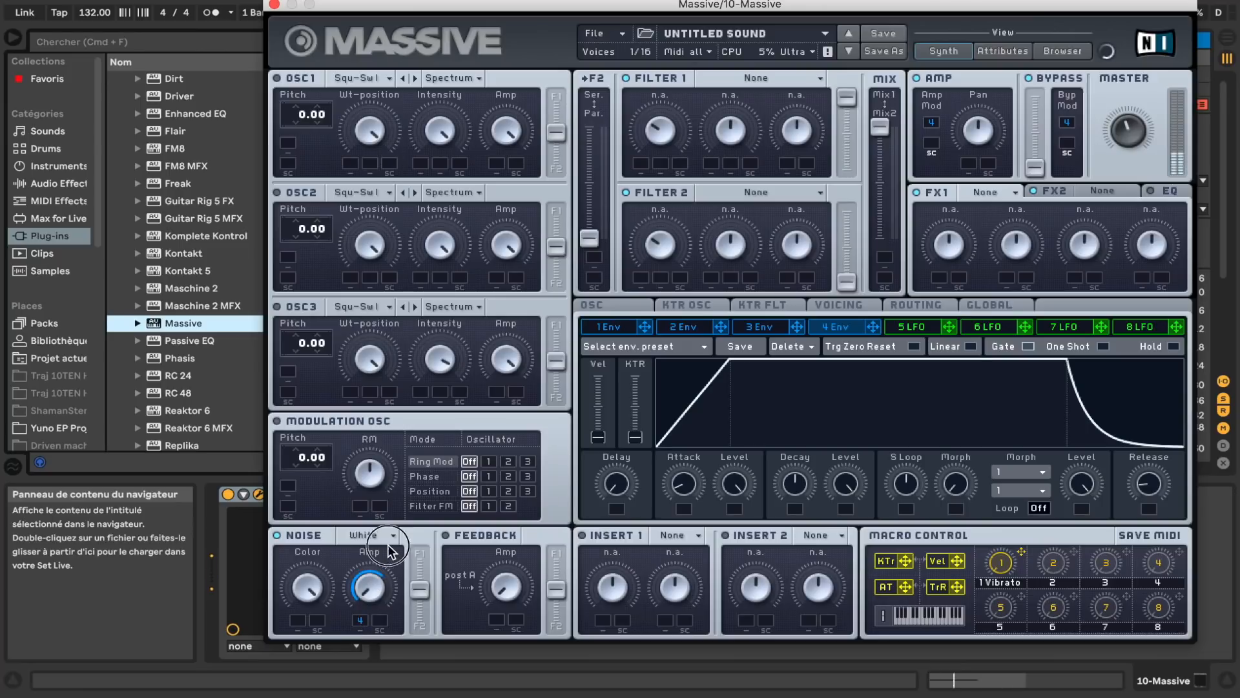
Set the noise type to Hi-Metallic and lower the noise Color slightly.
{"action": "left_click", "coordinate": [384, 535]}
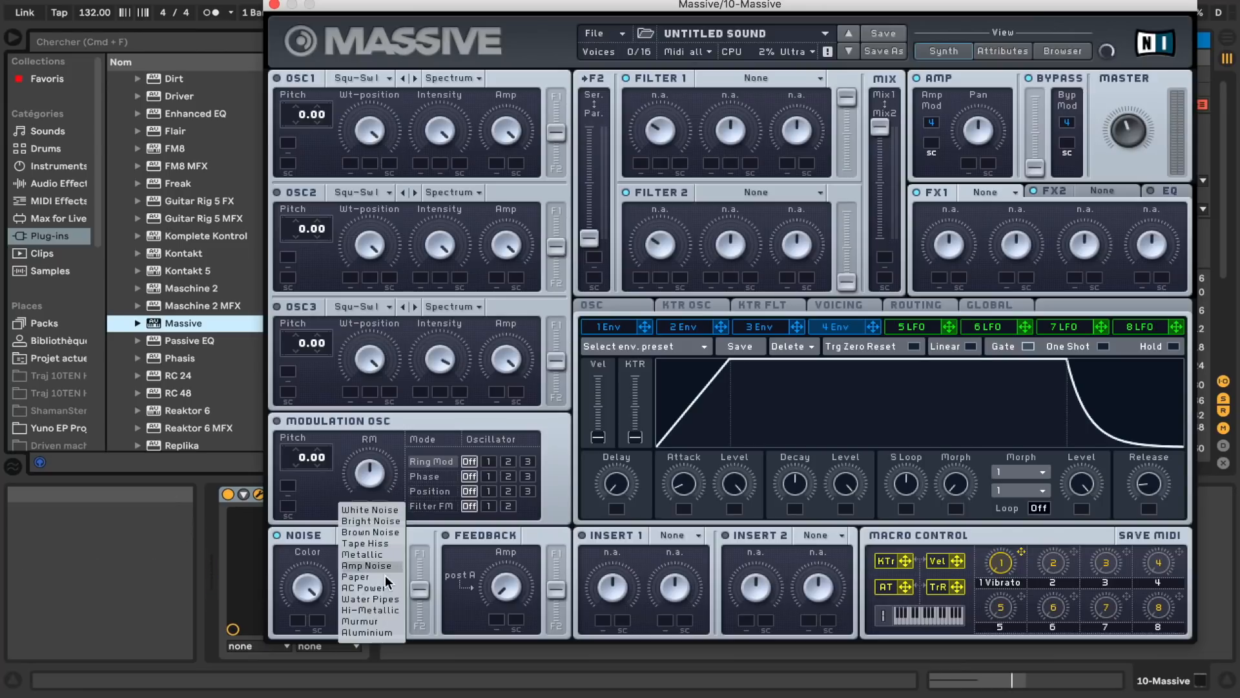
{"action": "left_click", "coordinate": [383, 610]}
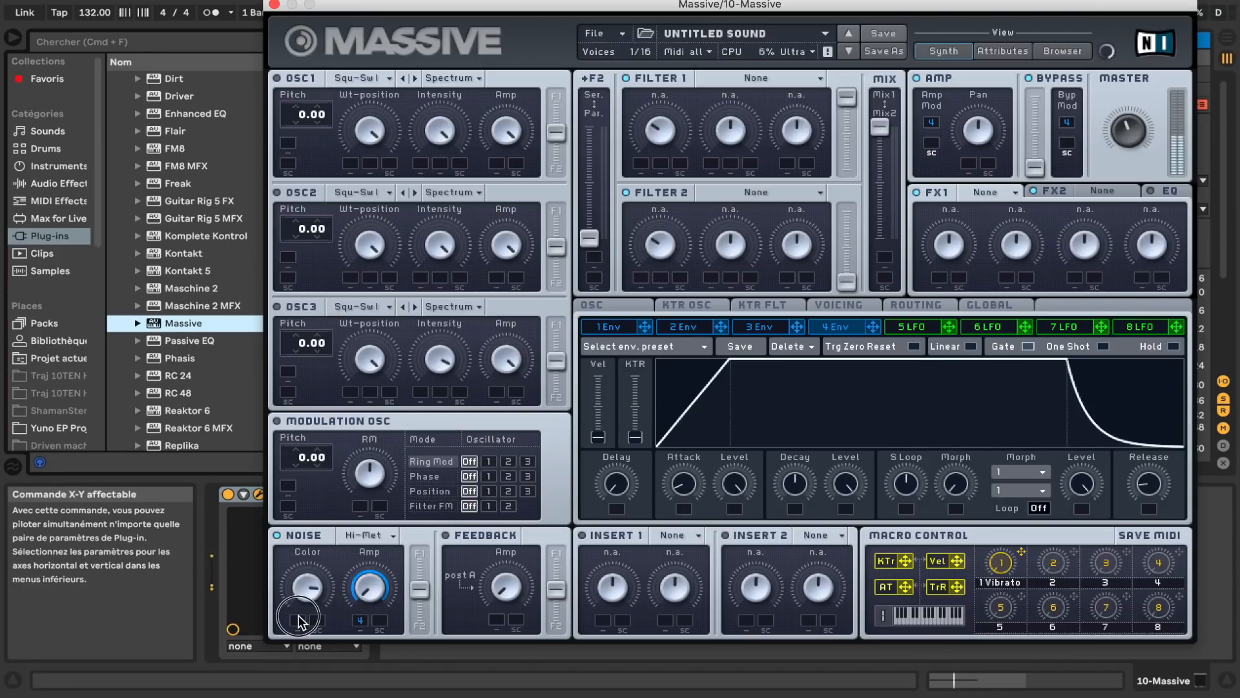
{"action": "left_click_drag", "start_coordinate": [309, 584], "coordinate": [308, 585]}
Shape envelope 4 into a percussive hit with a minimal attack, a smooth decay and a longer release.
{"action": "left_click_drag", "start_coordinate": [1155, 483], "coordinate": [1159, 444]}
{"action": "left_click_drag", "start_coordinate": [683, 483], "coordinate": [683, 507]}
{"action": "left_click_drag", "start_coordinate": [799, 483], "coordinate": [794, 584]}
{"action": "mouse_move", "coordinate": [684, 484]}
{"action": "left_mouse_down"}
{"action": "mouse_move", "coordinate": [731, 505]}
{"action": "mouse_move", "coordinate": [778, 491]}
{"action": "mouse_move", "coordinate": [784, 503]}
{"action": "left_mouse_up"}
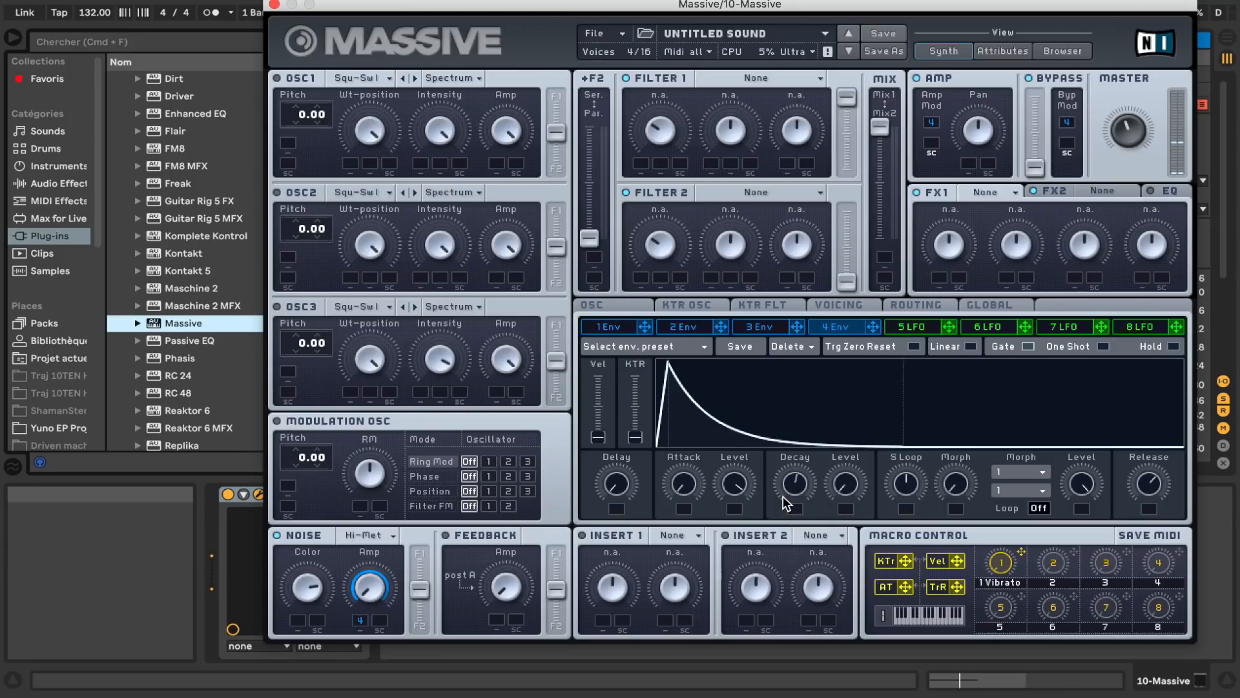
Raise the Feedback amp and adjust Massive's EQ, raising the high shelf, frequency and boost and slightly lowering the low shelf.
{"action": "left_click_drag", "start_coordinate": [524, 565], "coordinate": [510, 501]}
{"action": "left_click", "coordinate": [1167, 192]}
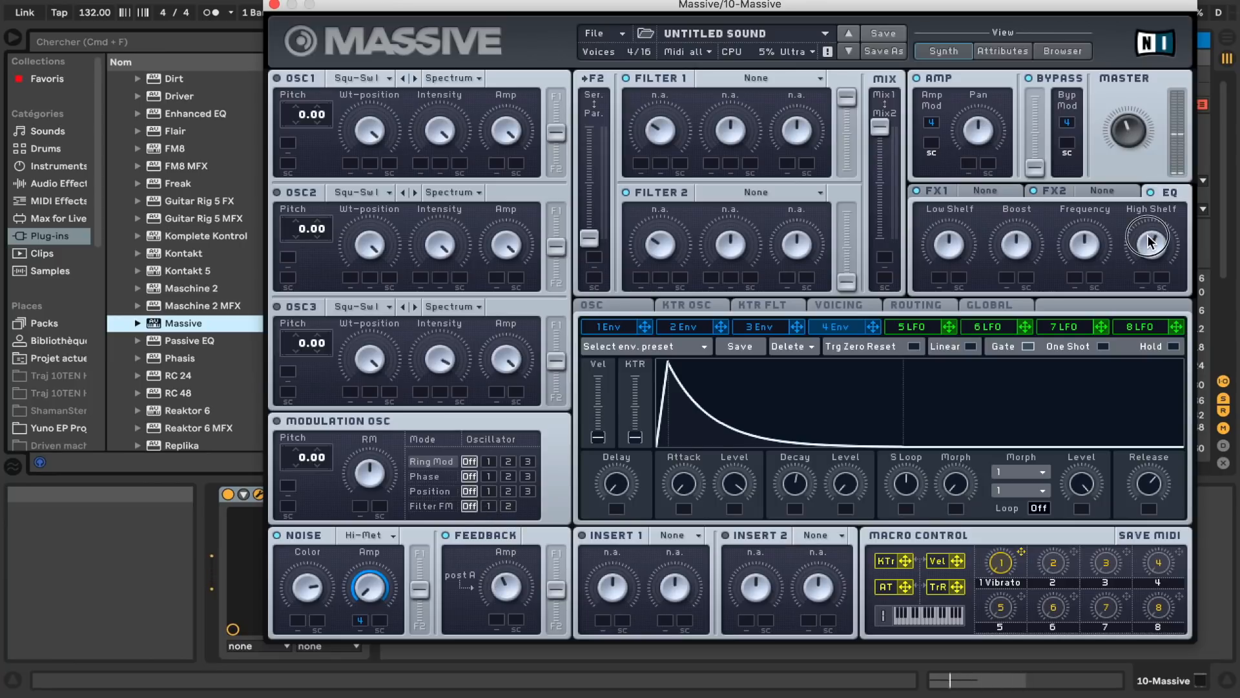
{"action": "left_click_drag", "start_coordinate": [1083, 244], "coordinate": [1084, 234]}
{"action": "left_click_drag", "start_coordinate": [949, 246], "coordinate": [948, 251]}
{"action": "left_click_drag", "start_coordinate": [1012, 251], "coordinate": [1009, 234]}
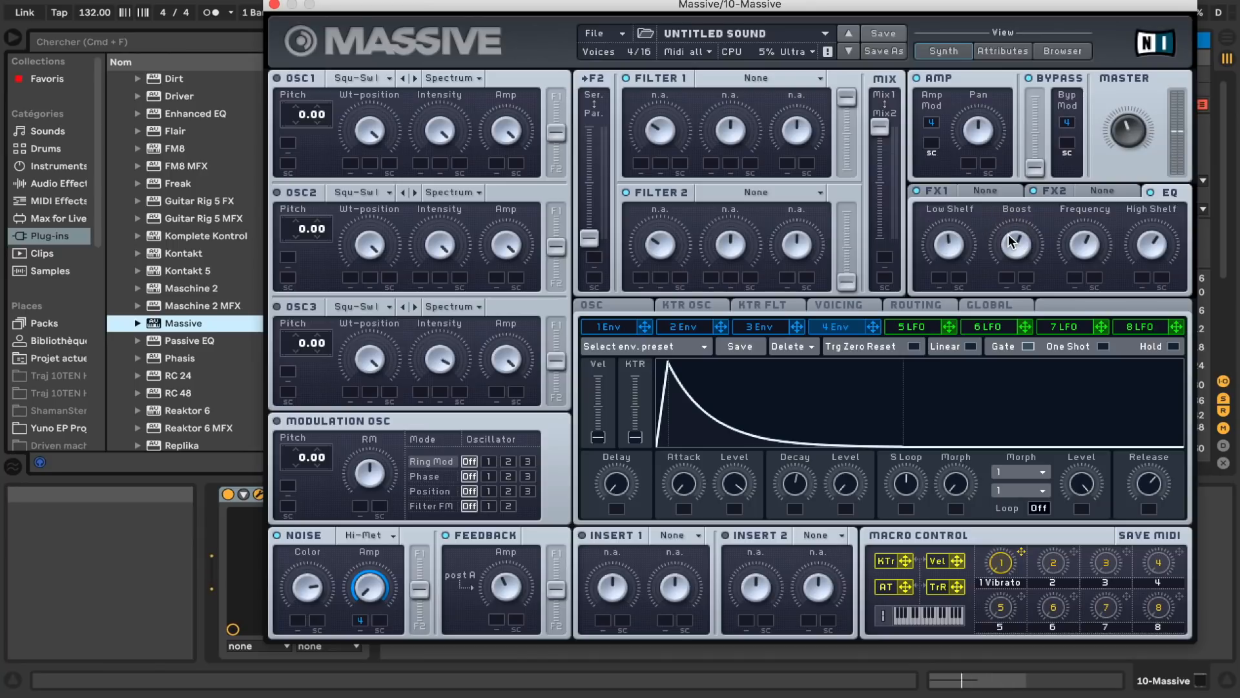
Add FabFilter Pro-Q 2 after Massive and create a bell boost of about 5 dB near 2.2 kHz.
{"action": "left_click", "coordinate": [274, 4]}
{"action": "left_click", "coordinate": [115, 42]}
{"action": "type", "text": "f"}
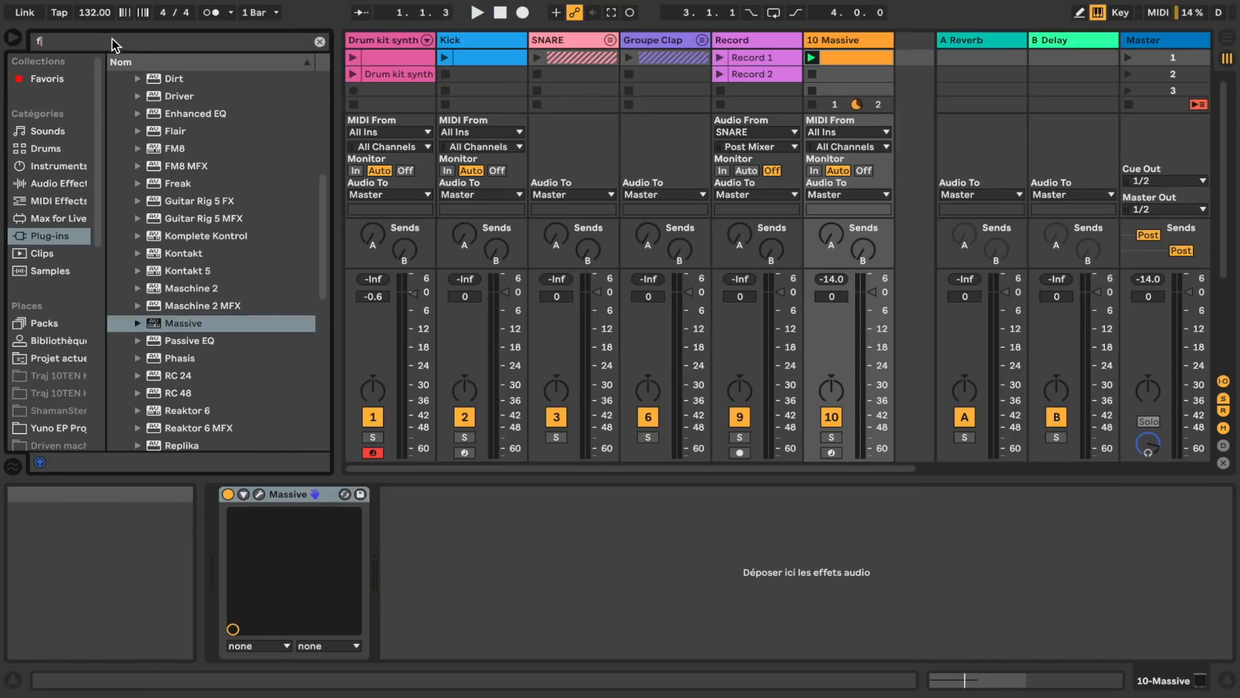
{"action": "type", "text": "ab"}
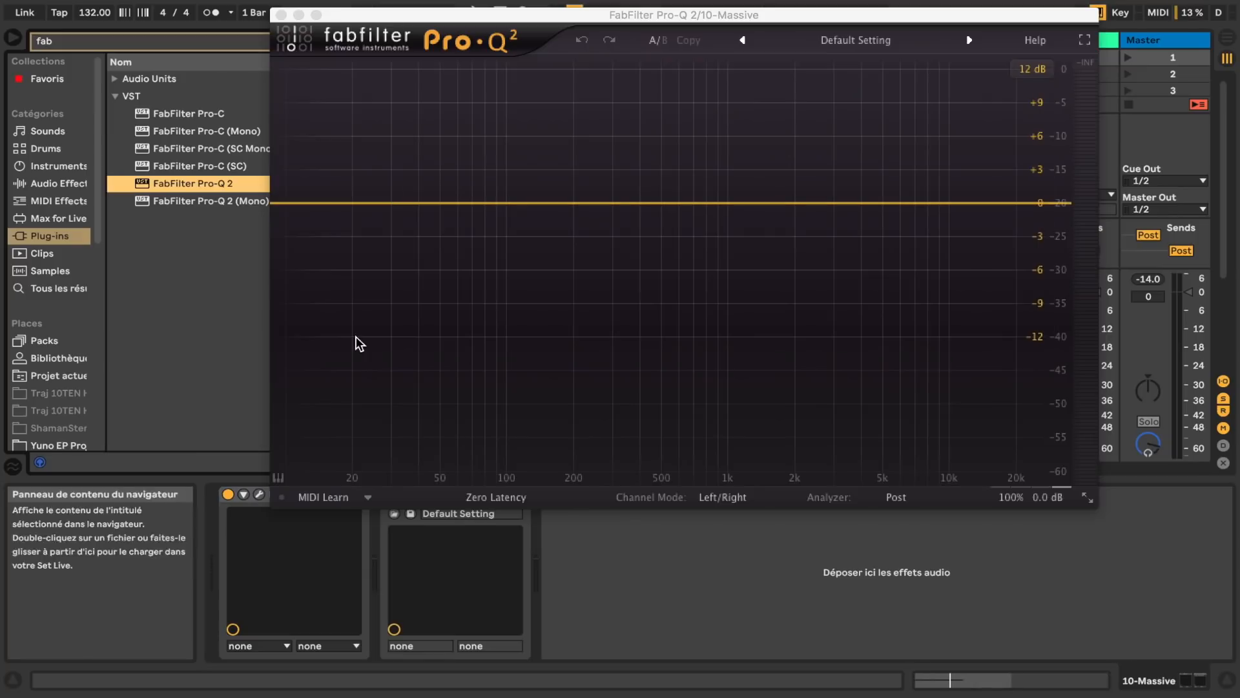
{"action": "key", "text": "space"}
{"action": "left_click_drag", "start_coordinate": [772, 203], "coordinate": [805, 147]}
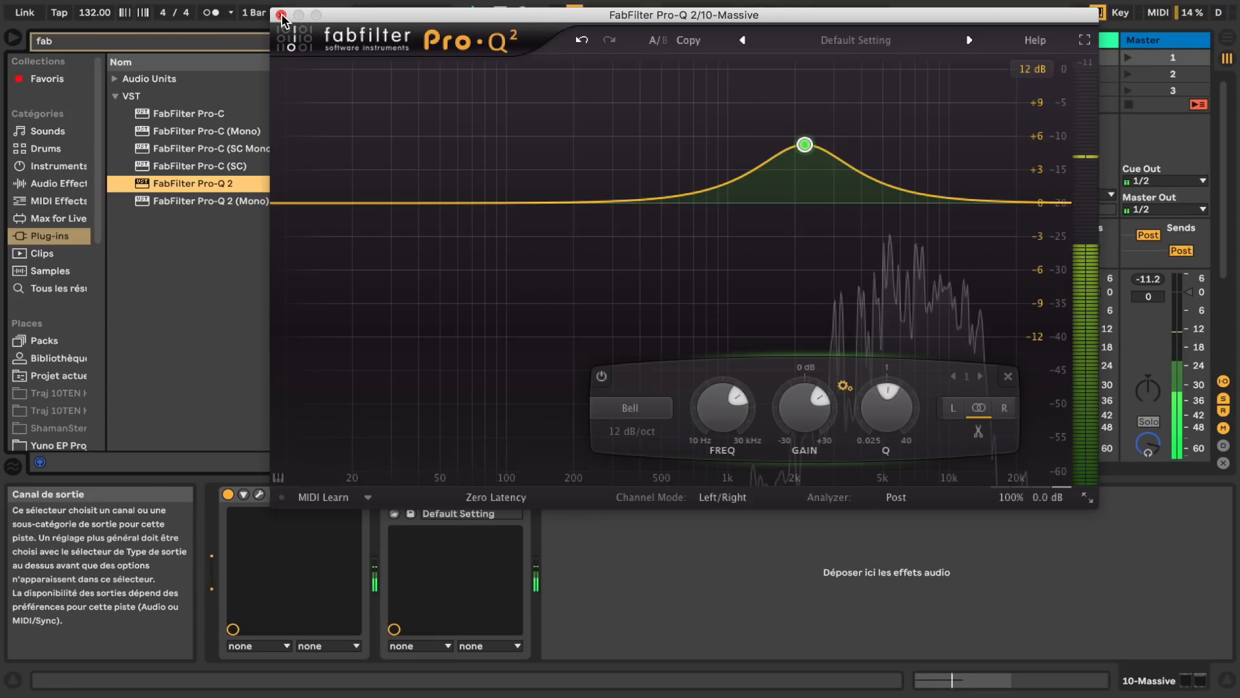
{"action": "left_click", "coordinate": [282, 15]}
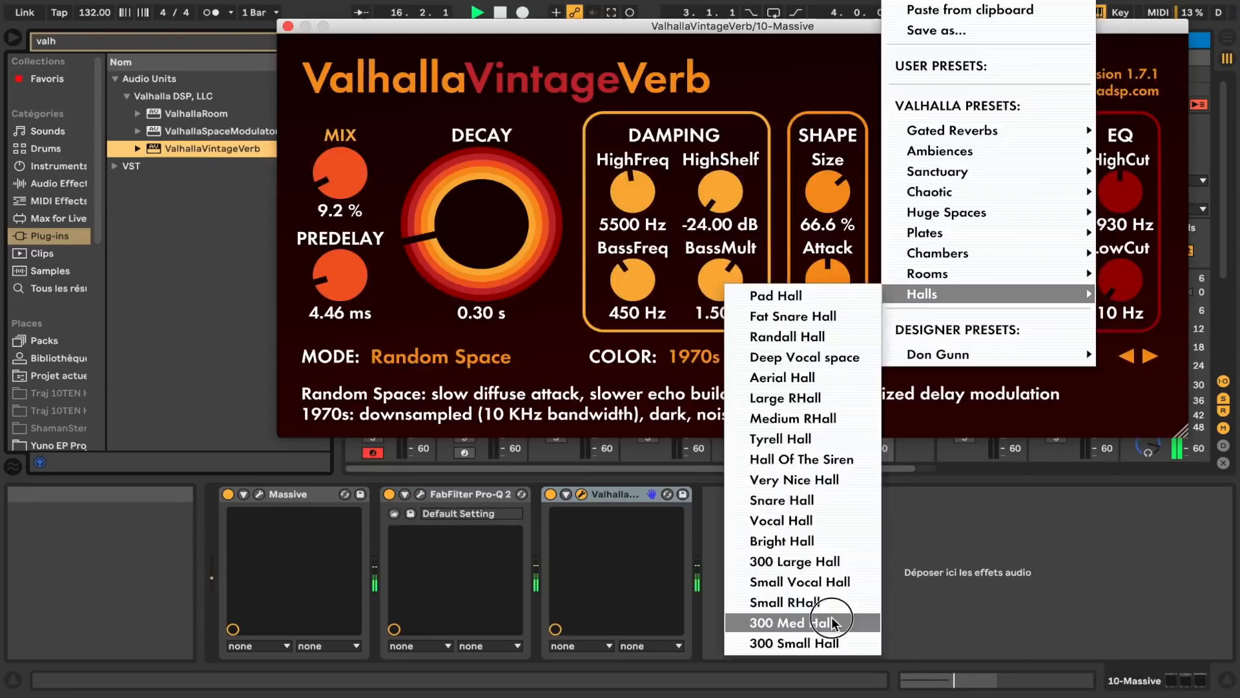
Load the 300 Med Hall preset in ValhallaVintageVerb, set the mix to 7.6 % and shorten the decay.
{"action": "left_click", "coordinate": [820, 622]}
{"action": "left_click_drag", "start_coordinate": [333, 194], "coordinate": [325, 292]}
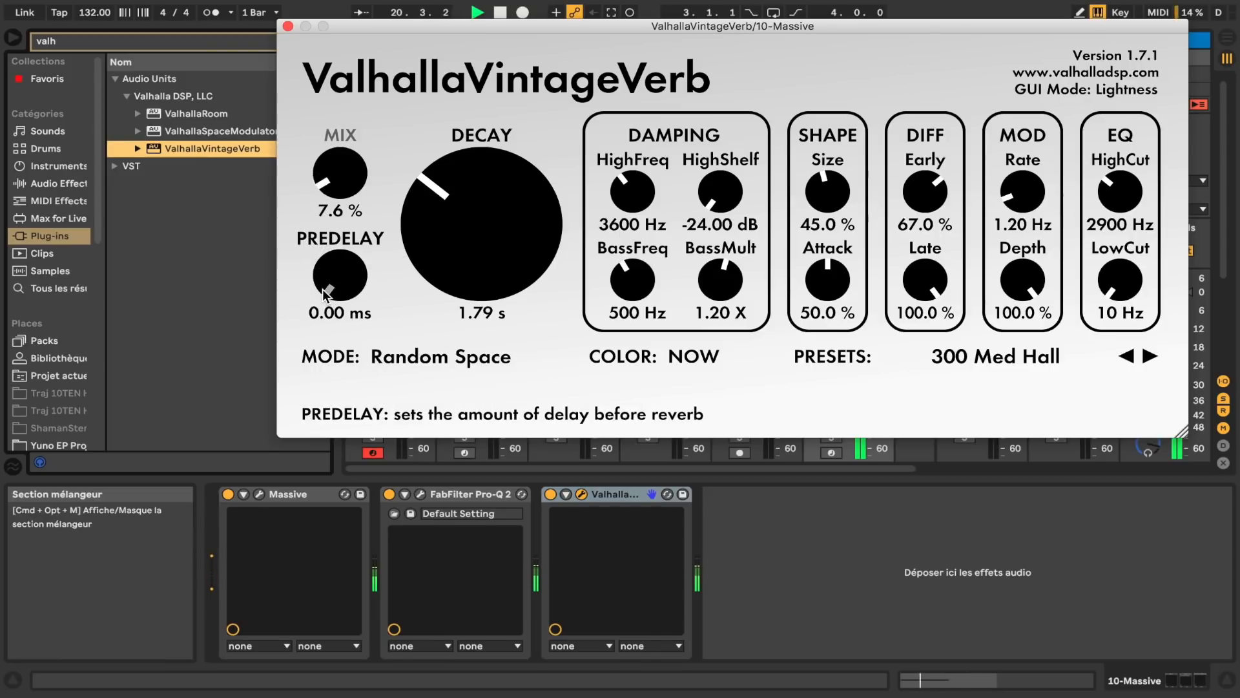
{"action": "left_click_drag", "start_coordinate": [420, 189], "coordinate": [422, 216]}
{"action": "left_click", "coordinate": [580, 494]}
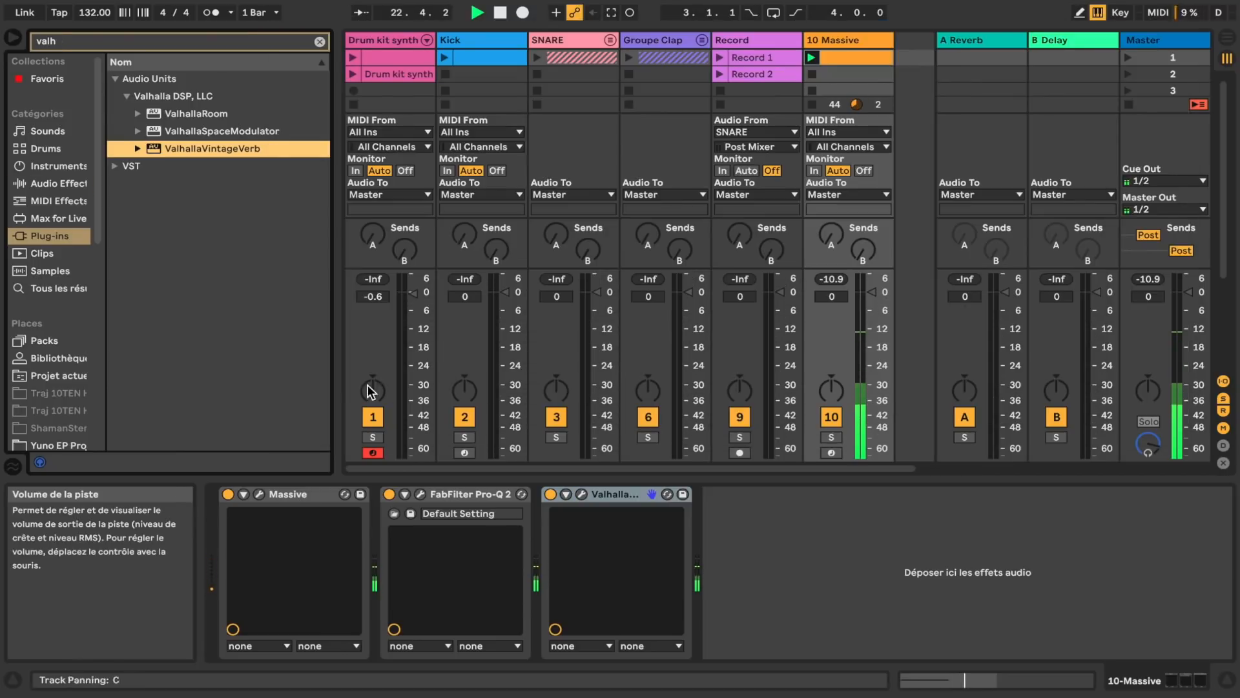
Add a Compressor with 2.14:1 ratio, 0.12 ms attack and 41.1 ms release, and move FabFilter Pro-Q 2 after it.
{"action": "key", "text": "Return"}
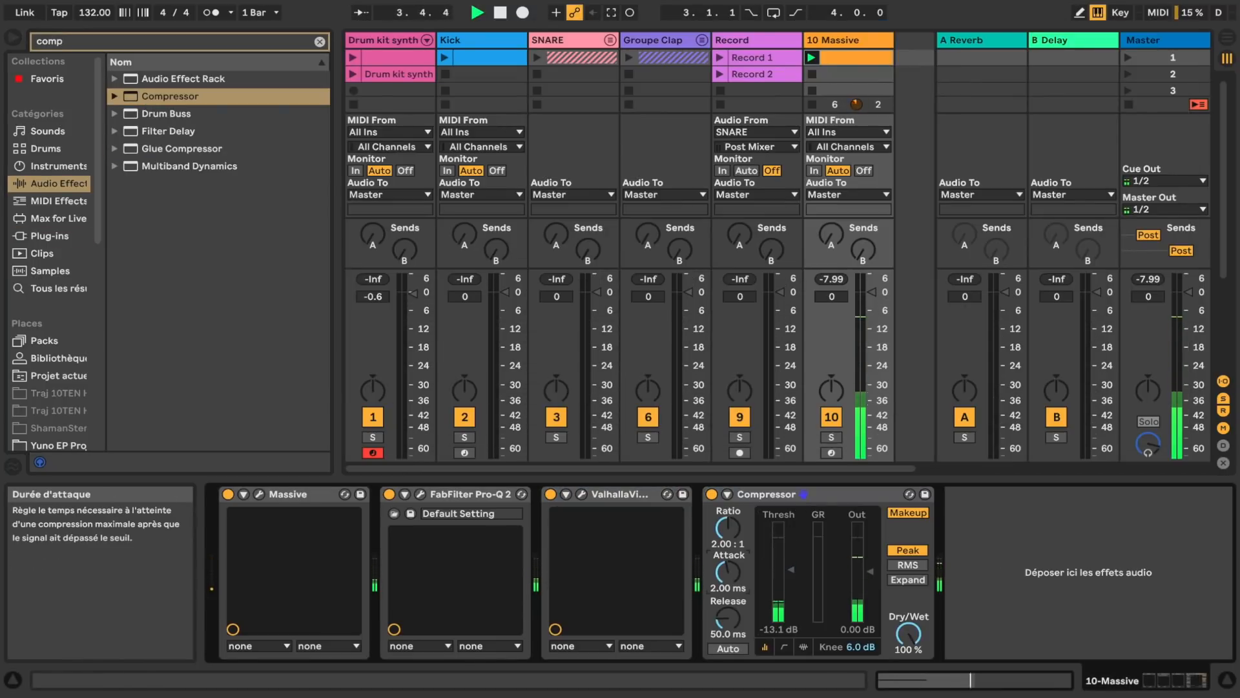
{"action": "left_click_drag", "start_coordinate": [731, 532], "coordinate": [731, 529]}
{"action": "left_click_drag", "start_coordinate": [730, 617], "coordinate": [729, 621]}
{"action": "left_click_drag", "start_coordinate": [727, 578], "coordinate": [727, 584]}
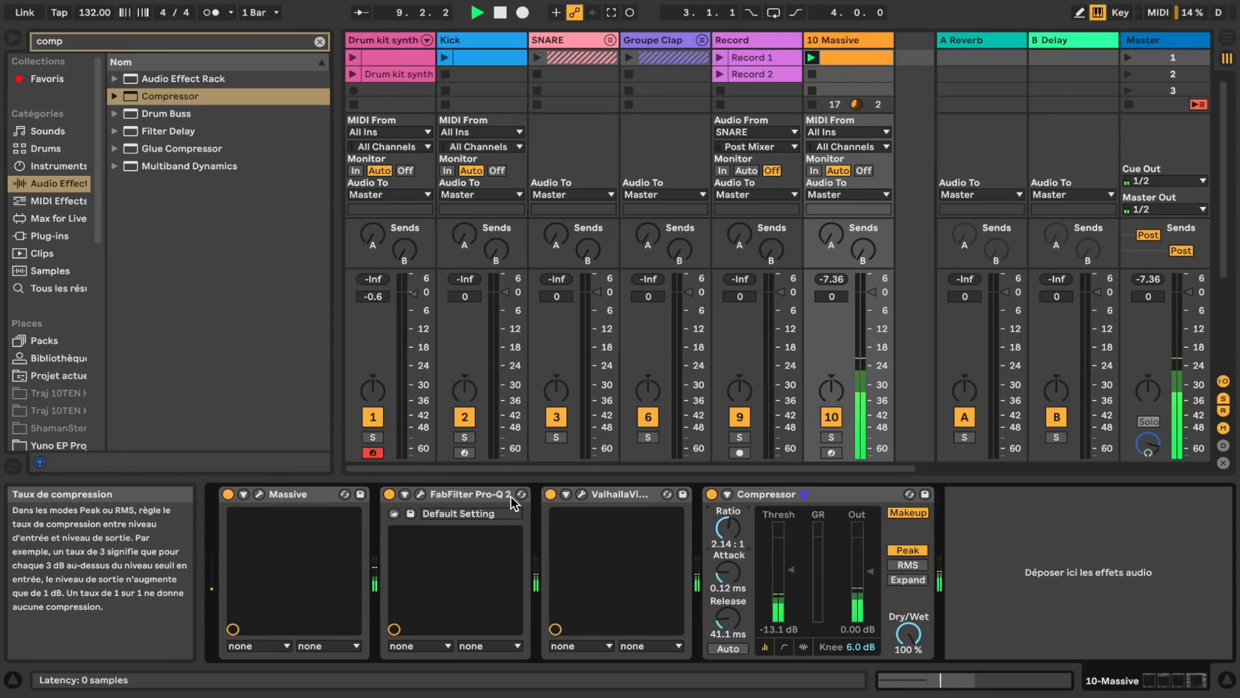
{"action": "left_click_drag", "start_coordinate": [474, 496], "coordinate": [945, 522]}
Lower the Pro-Q 2 boost to about 3 dB and add a cut of about 1 dB near 9 kHz with a Q of 2.382.
{"action": "left_click", "coordinate": [824, 494]}
{"action": "left_click_drag", "start_coordinate": [807, 146], "coordinate": [807, 169]}
{"action": "left_click_drag", "start_coordinate": [944, 199], "coordinate": [943, 213]}
{"action": "scroll", "coordinate": [943, 213], "scroll_direction": "up", "scroll_amount": 5}
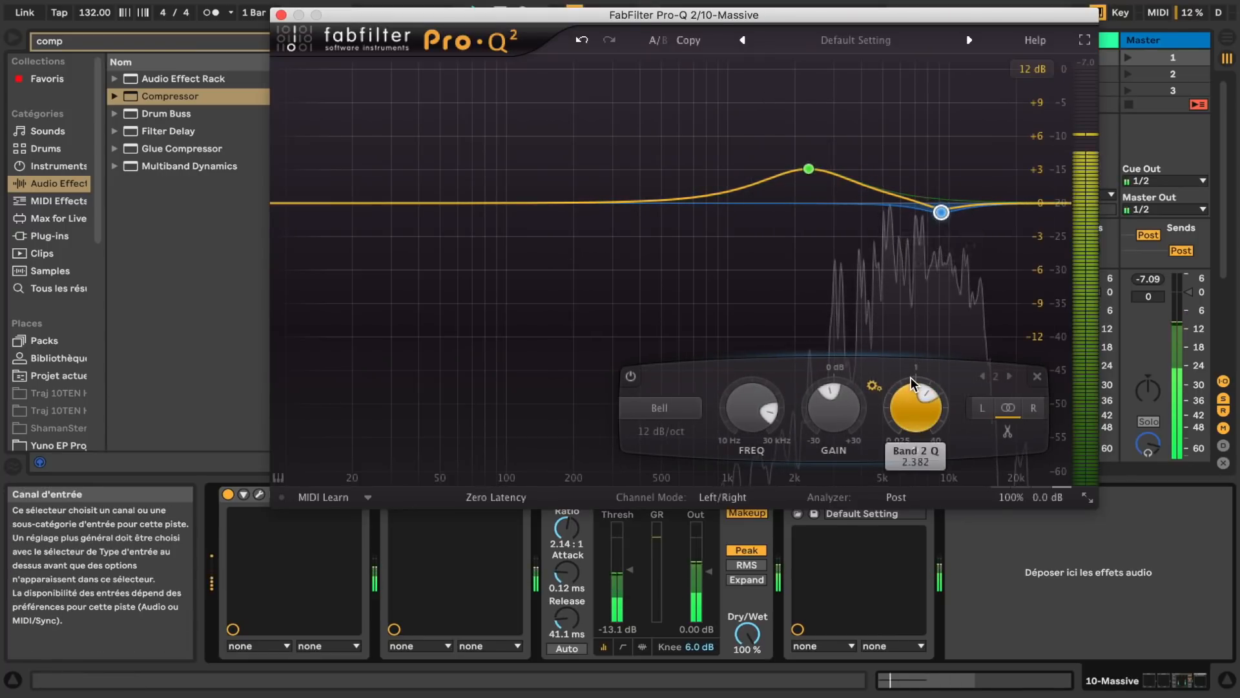
{"action": "key", "text": "space"}
{"action": "left_click", "coordinate": [281, 15]}
Rename the Massive track as OH.
{"action": "left_click", "coordinate": [865, 37]}
{"action": "key", "text": "super+r"}
{"action": "type", "text": "OH"}
{"action": "key", "text": "Return"}
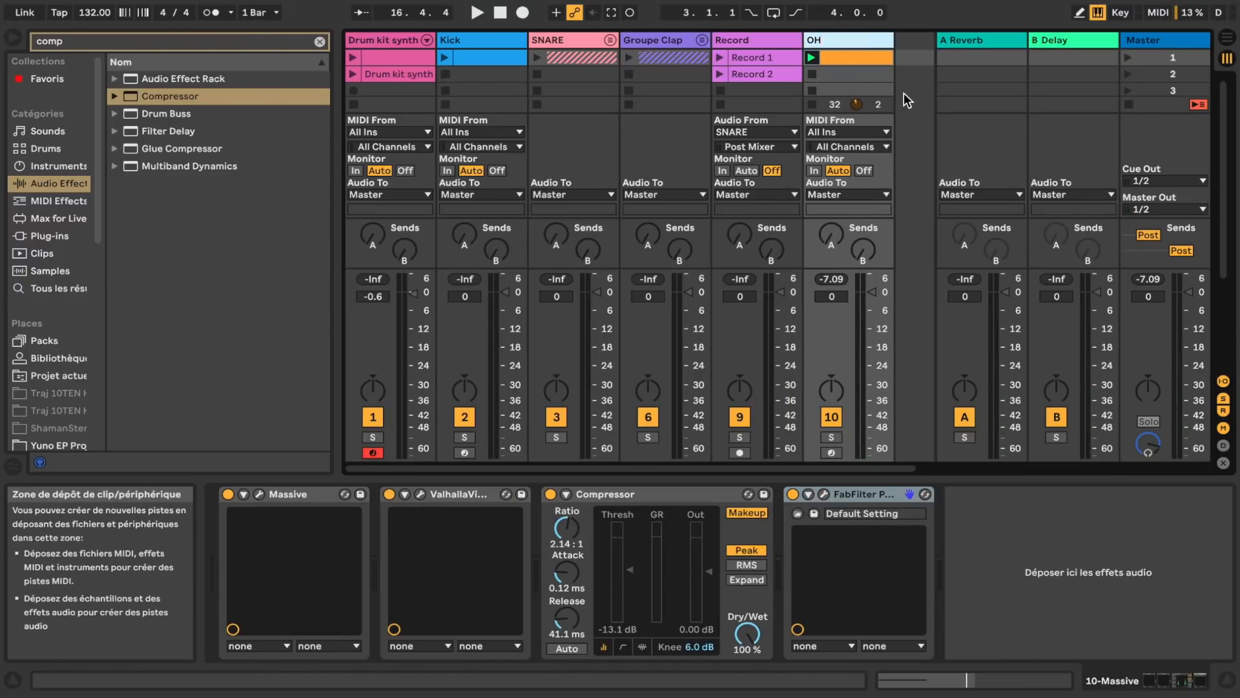
Duplicate the OH track and rename the copy as HH.
{"action": "left_click", "coordinate": [852, 43]}
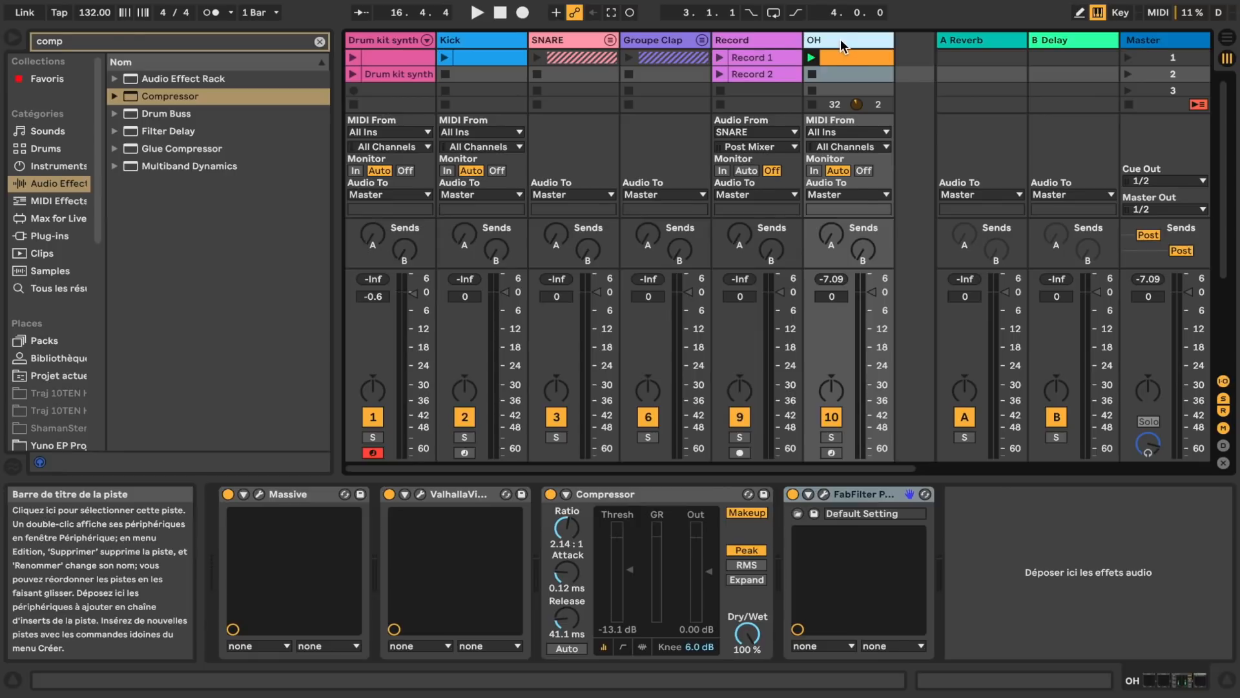
{"action": "key", "text": "super+d"}
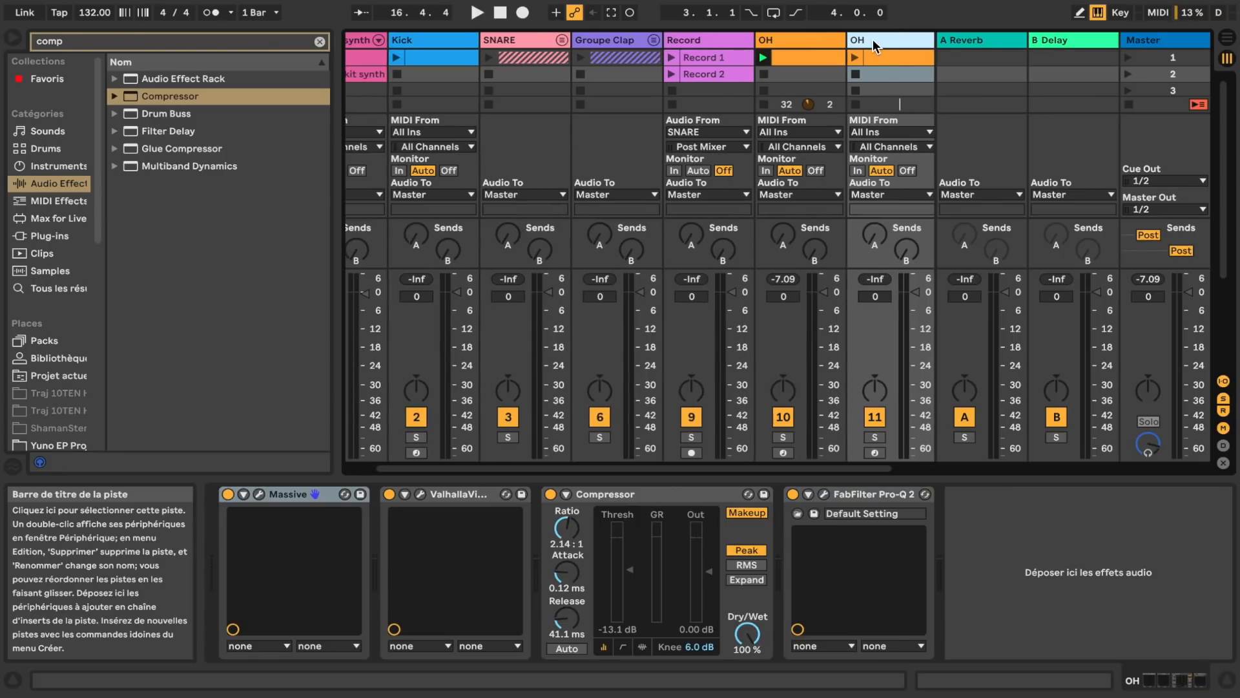
{"action": "type", "text": "HH"}
{"action": "key", "text": "Return"}
Play the HH clip and slightly shorten envelope 4's decay in the HH track's Massive.
{"action": "key", "text": "space"}
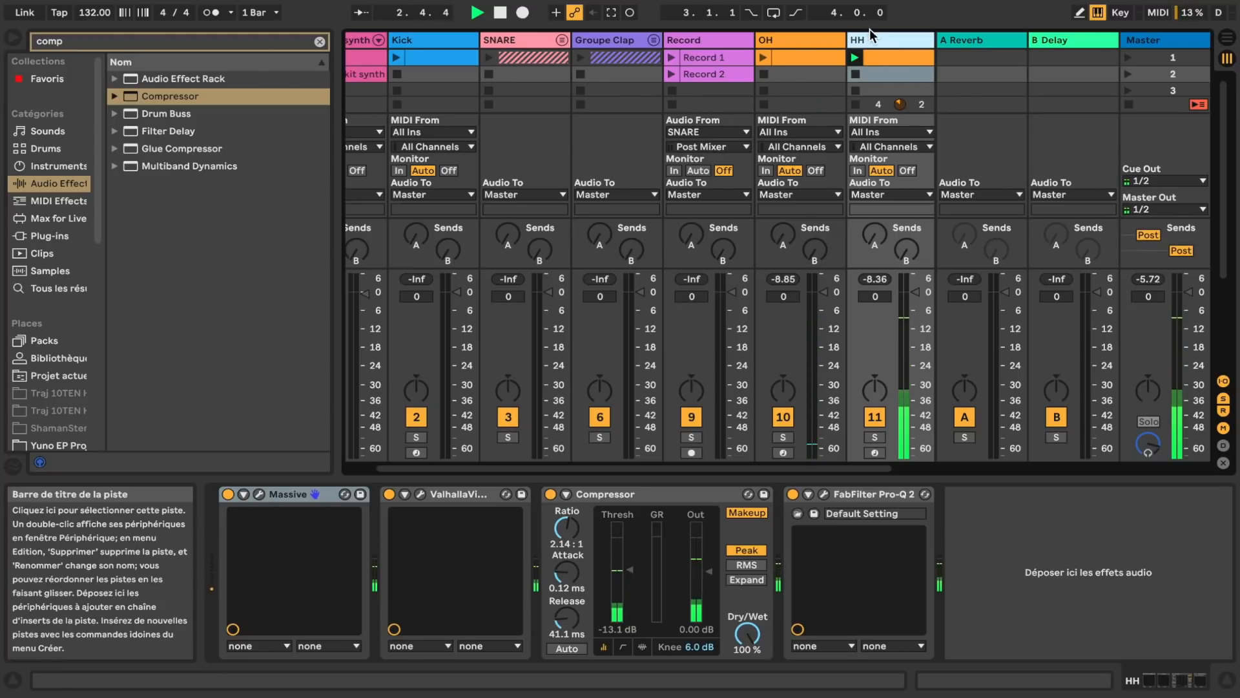
{"action": "key", "text": "space"}
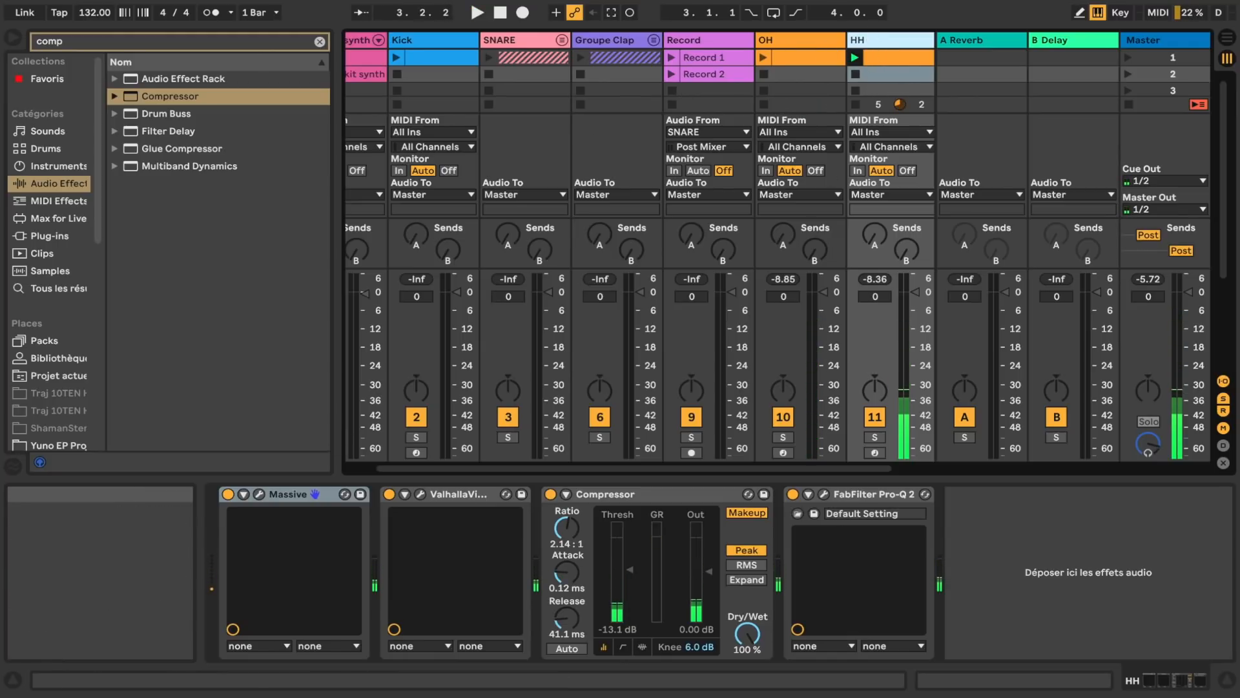
{"action": "left_click", "coordinate": [261, 495]}
{"action": "left_click_drag", "start_coordinate": [796, 494], "coordinate": [794, 498]}
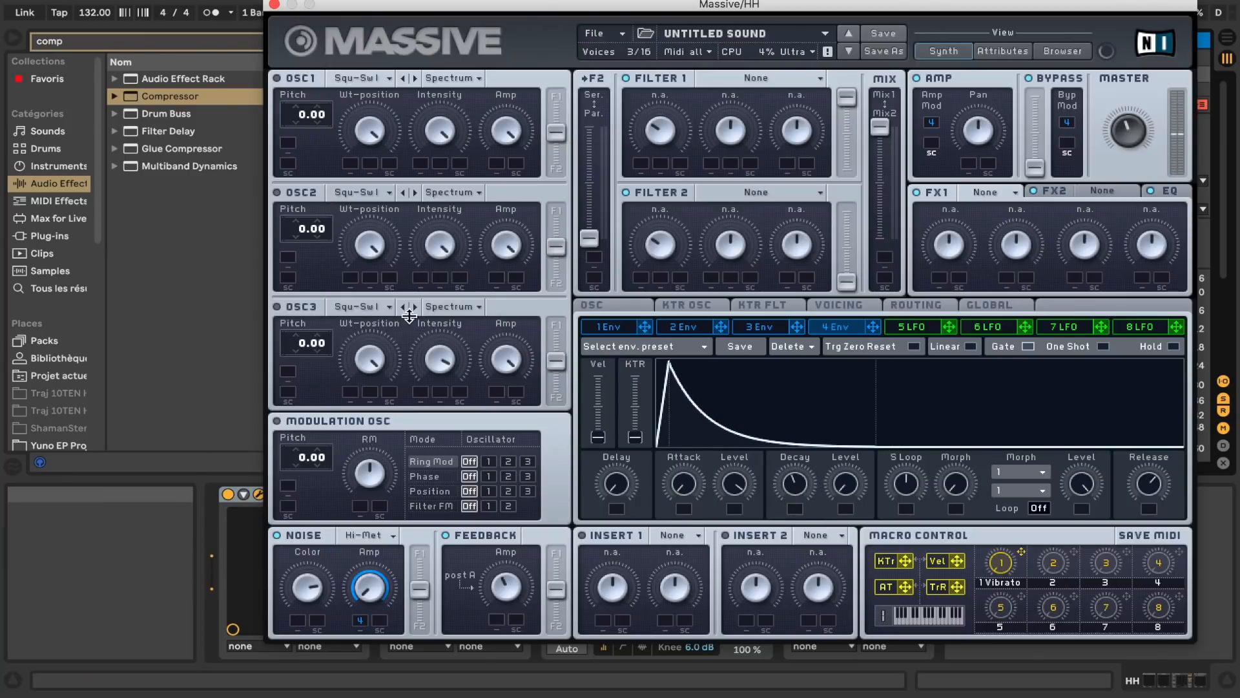
{"action": "left_click", "coordinate": [274, 5]}
Reduce the HH track's ValhallaVintageVerb to a 0.20 s decay and a 2.0 % mix.
{"action": "left_click", "coordinate": [421, 494]}
{"action": "left_click_drag", "start_coordinate": [429, 233], "coordinate": [434, 277]}
{"action": "left_click_drag", "start_coordinate": [335, 197], "coordinate": [335, 210]}
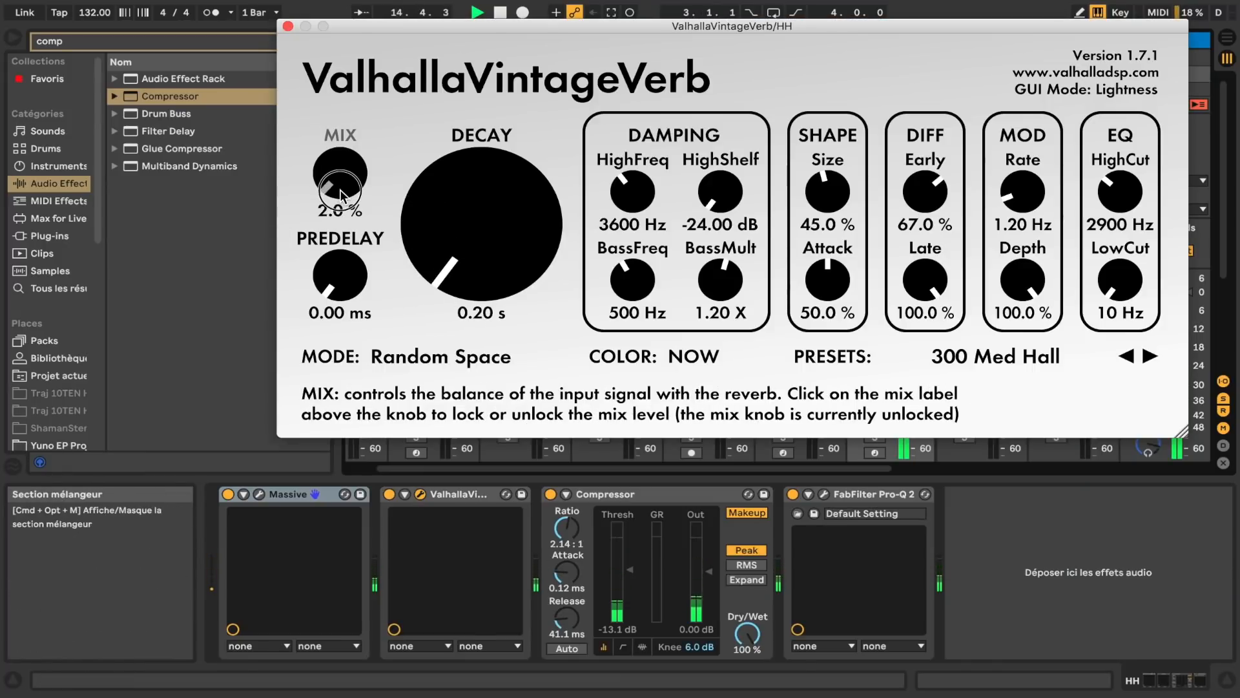
{"action": "left_click", "coordinate": [288, 26]}
Audition the OH clip, stop playback and select the OH track.
{"action": "left_click", "coordinate": [762, 56]}
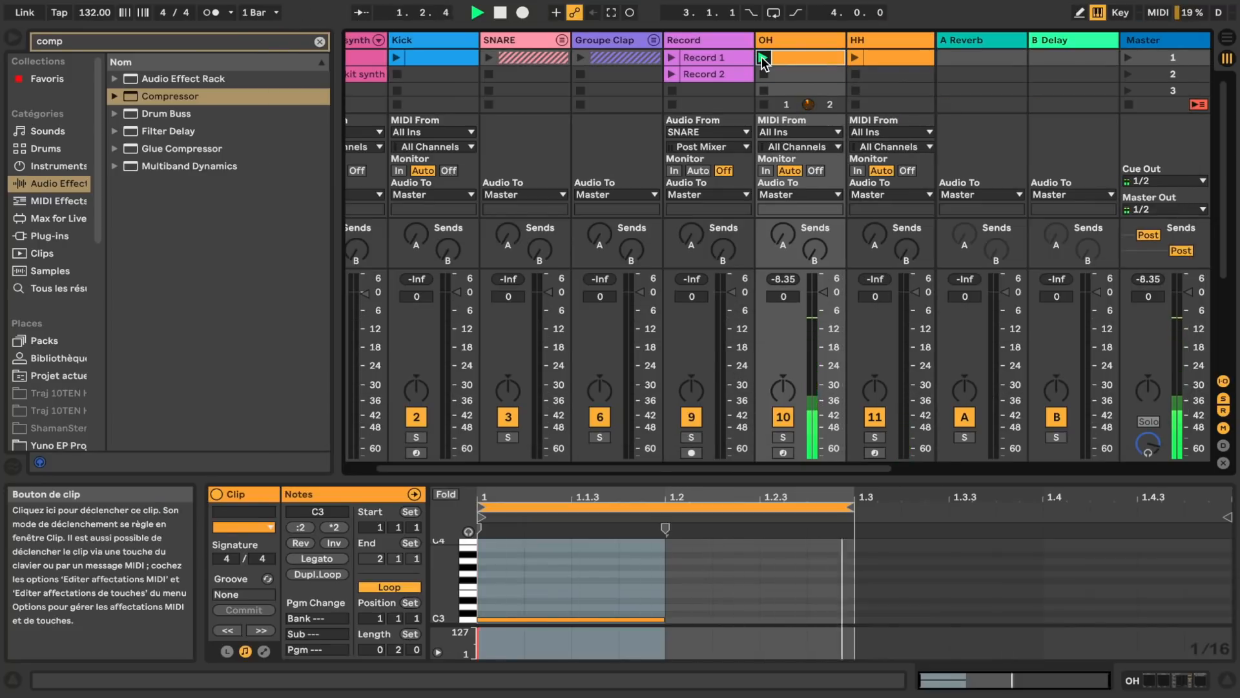
{"action": "key", "text": "space"}
{"action": "left_click", "coordinate": [798, 38]}
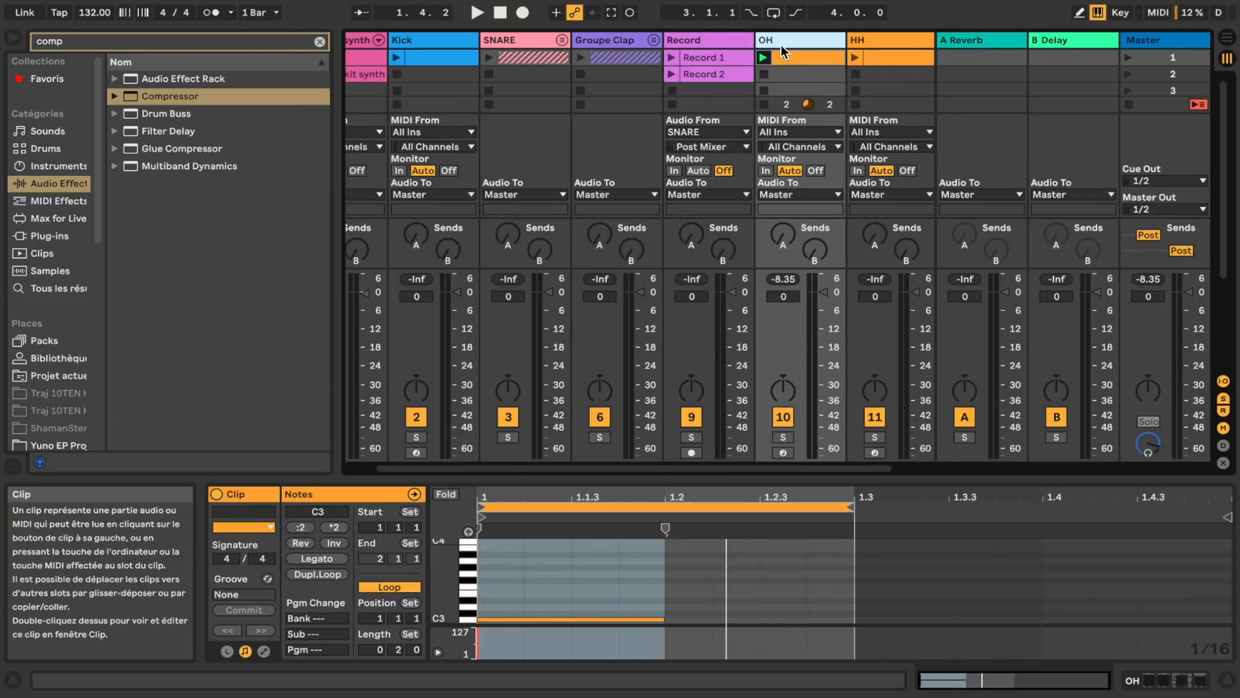
Set the Record track's audio input to OH.
{"action": "scroll", "coordinate": [786, 37], "scroll_direction": "right", "scroll_amount": 3}
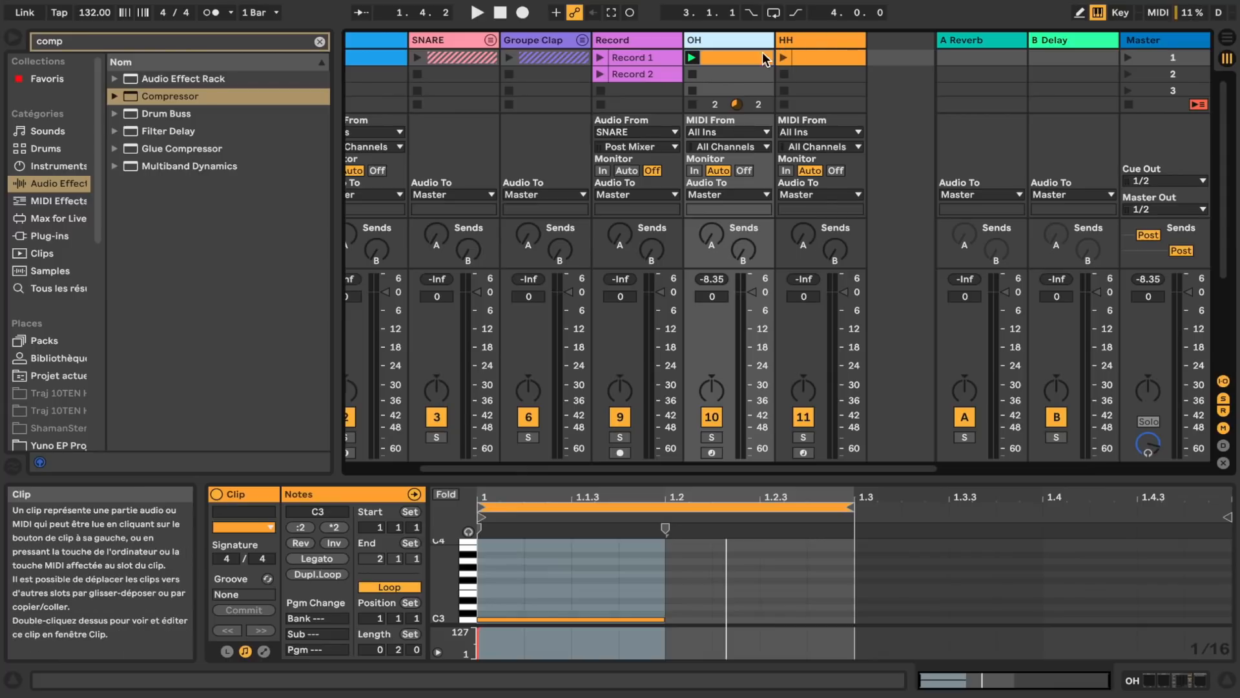
{"action": "left_click", "coordinate": [884, 59]}
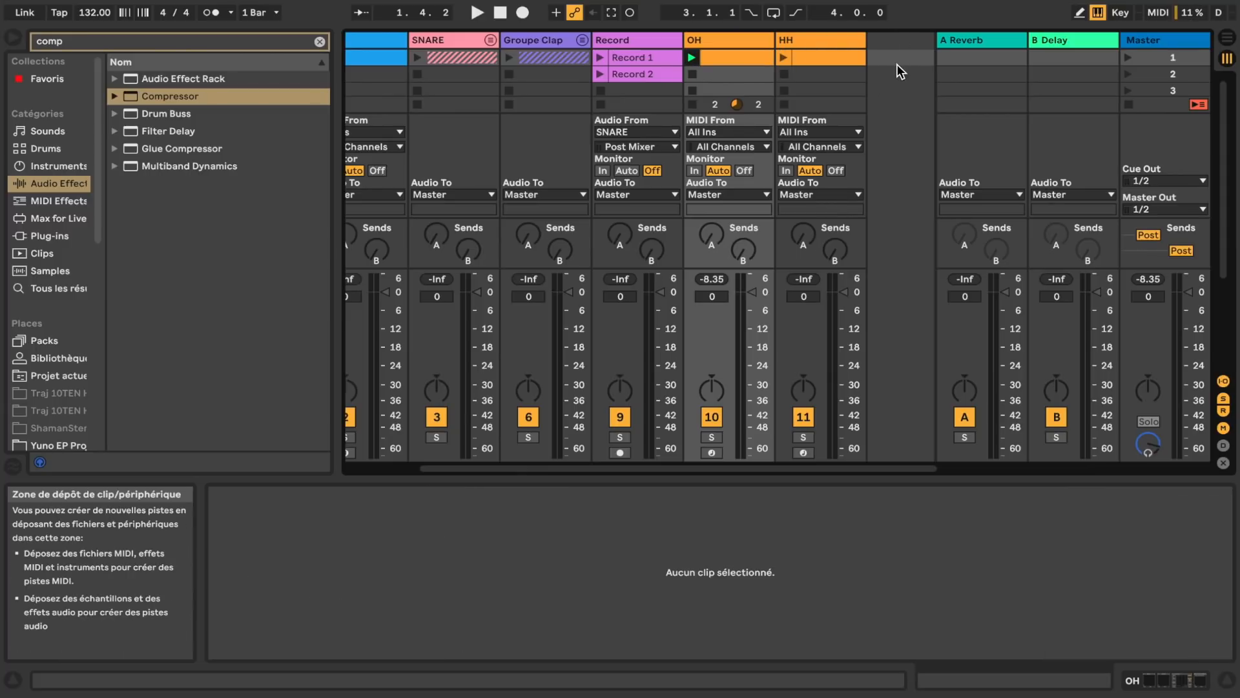
{"action": "left_click", "coordinate": [637, 132]}
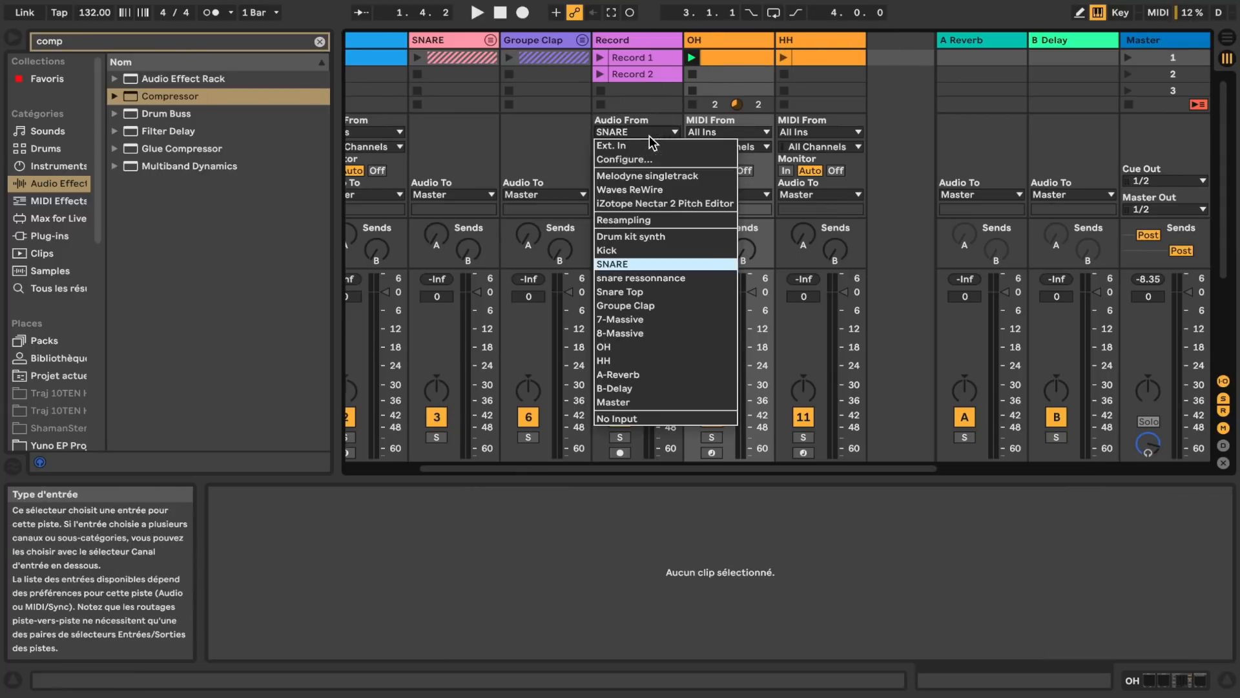
{"action": "left_click", "coordinate": [646, 345]}
Extend the OH clip's loop to four beats and record it into the armed Record track's third clip slot.
{"action": "double_click", "coordinate": [735, 57]}
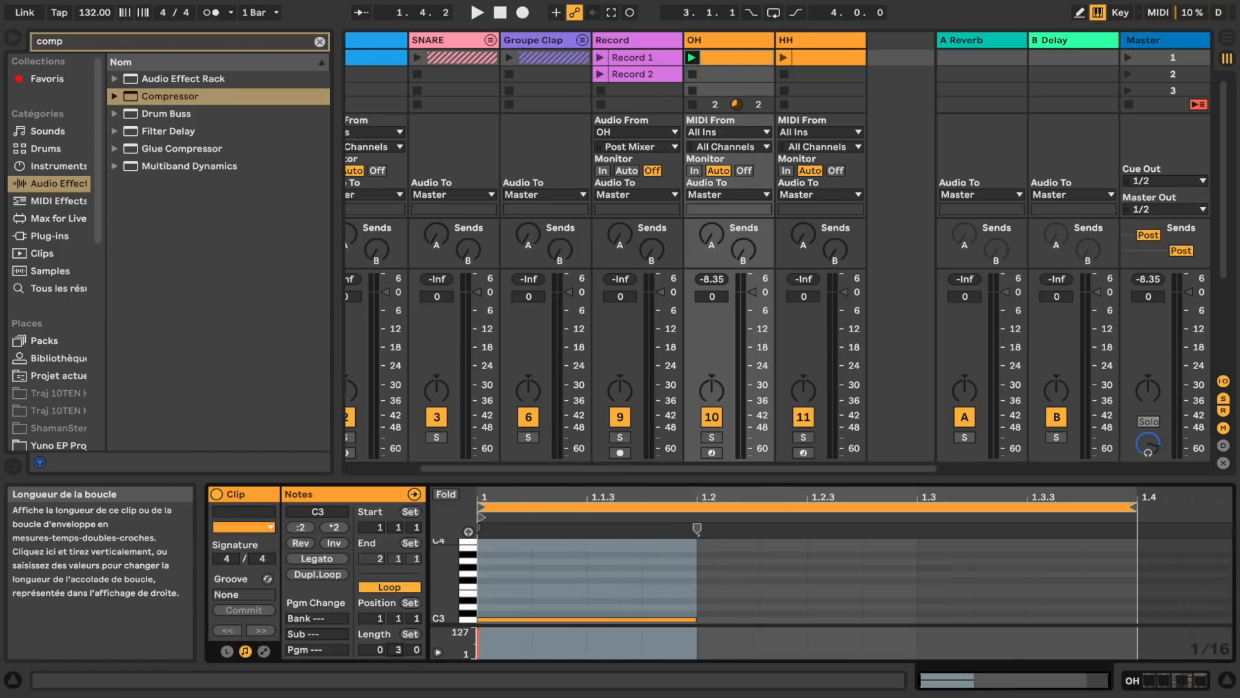
{"action": "scroll", "coordinate": [652, 91], "scroll_direction": "down", "scroll_amount": 3}
{"action": "left_click", "coordinate": [620, 452]}
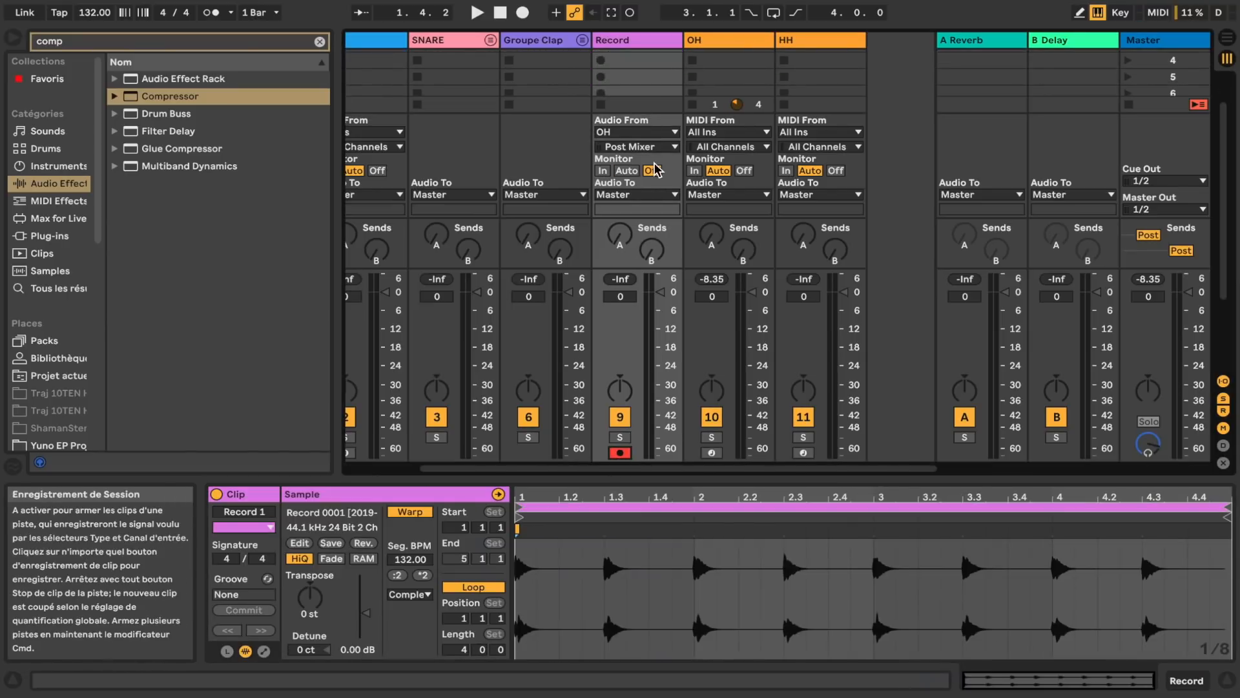
{"action": "scroll", "coordinate": [636, 96], "scroll_direction": "up", "scroll_amount": 3}
{"action": "left_click", "coordinate": [602, 91]}
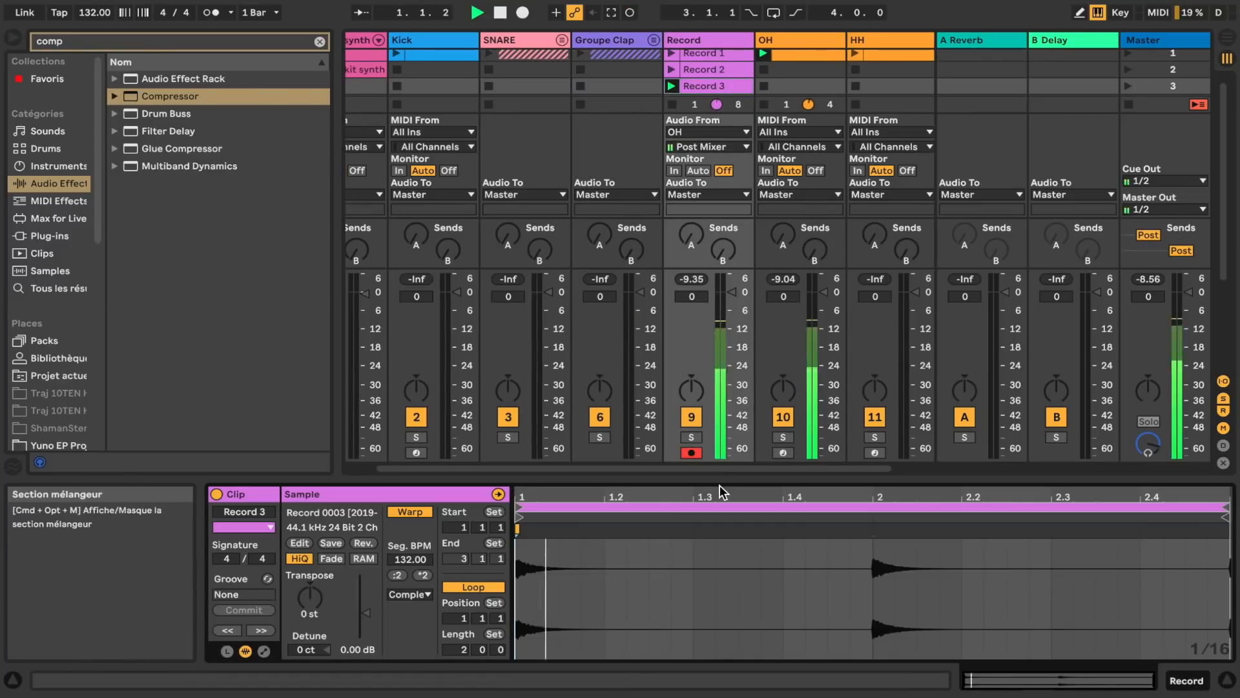
Switch the Record track's audio input to HH and record the playing HH clip into its fourth slot.
{"action": "scroll", "coordinate": [742, 84], "scroll_direction": "down", "scroll_amount": 2}
{"action": "left_click", "coordinate": [708, 133]}
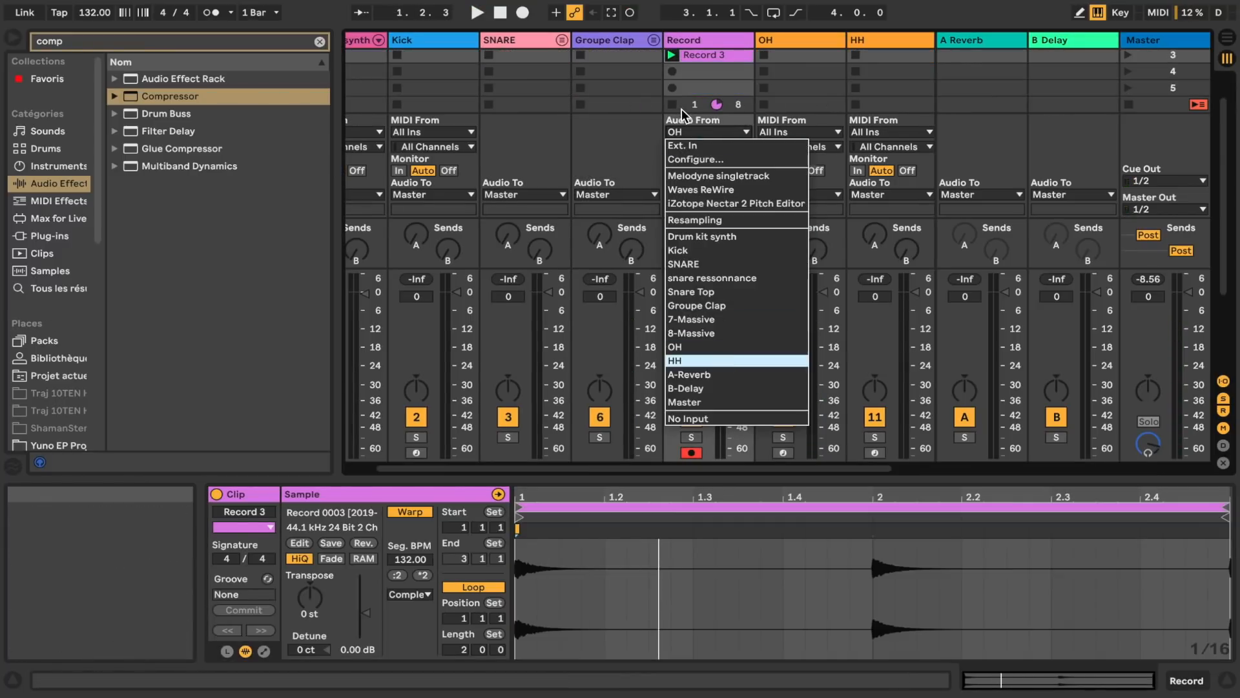
{"action": "left_click", "coordinate": [717, 361]}
{"action": "scroll", "coordinate": [881, 59], "scroll_direction": "up", "scroll_amount": 2}
{"action": "scroll", "coordinate": [881, 60], "scroll_direction": "left", "scroll_amount": 2}
{"action": "left_click", "coordinate": [904, 55]}
{"action": "key", "text": "space"}
{"action": "scroll", "coordinate": [722, 104], "scroll_direction": "down", "scroll_amount": 1}
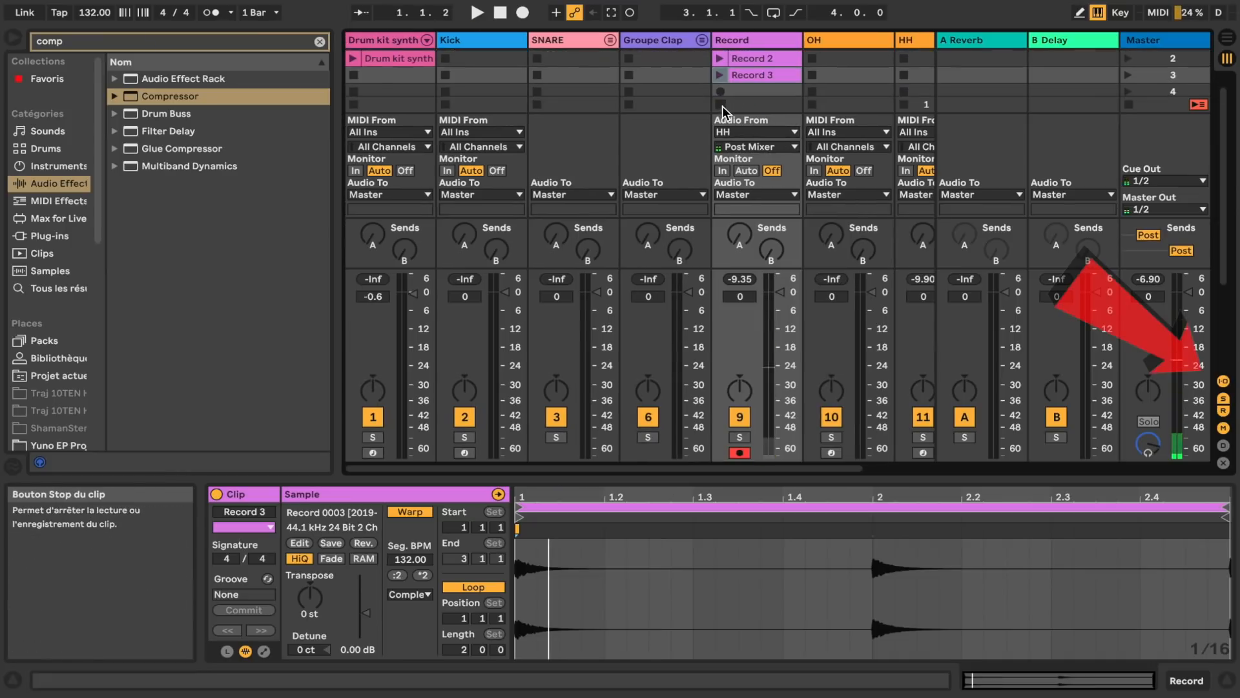
{"action": "left_click", "coordinate": [722, 89]}
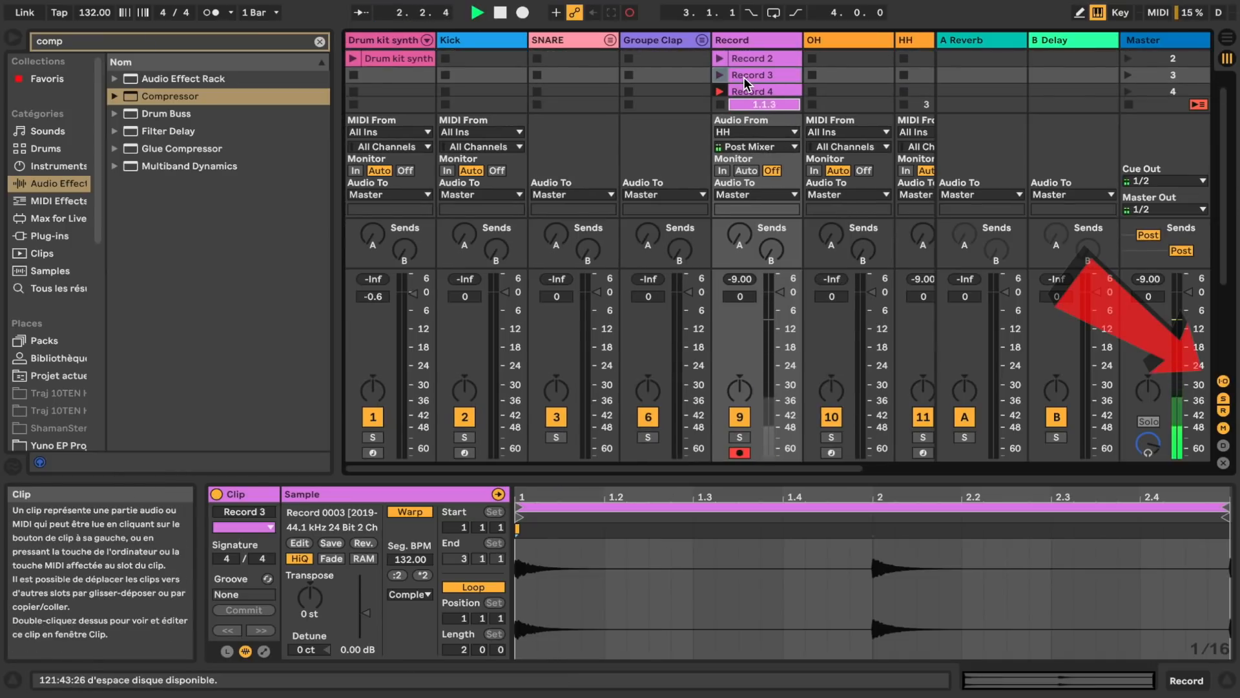
Load the Record 3 clip onto the Drum Rack's A#1 pad and trim the sample to its first hit.
{"action": "left_click_drag", "start_coordinate": [763, 76], "coordinate": [556, 572]}
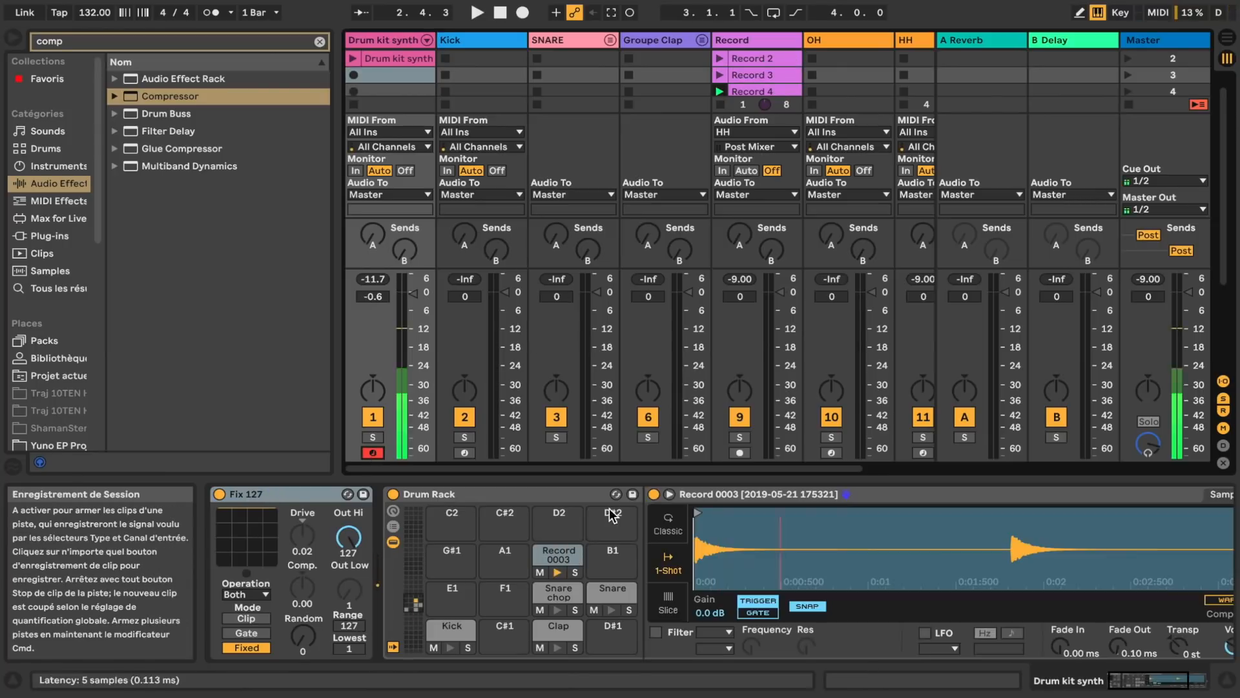
{"action": "scroll", "coordinate": [743, 562], "scroll_direction": "right", "scroll_amount": 5}
{"action": "scroll", "coordinate": [749, 97], "scroll_direction": "right", "scroll_amount": 3}
Load the Record 4 clip onto the Drum Rack's B1 pad and trim the sample to its first hit.
{"action": "left_click", "coordinate": [636, 75]}
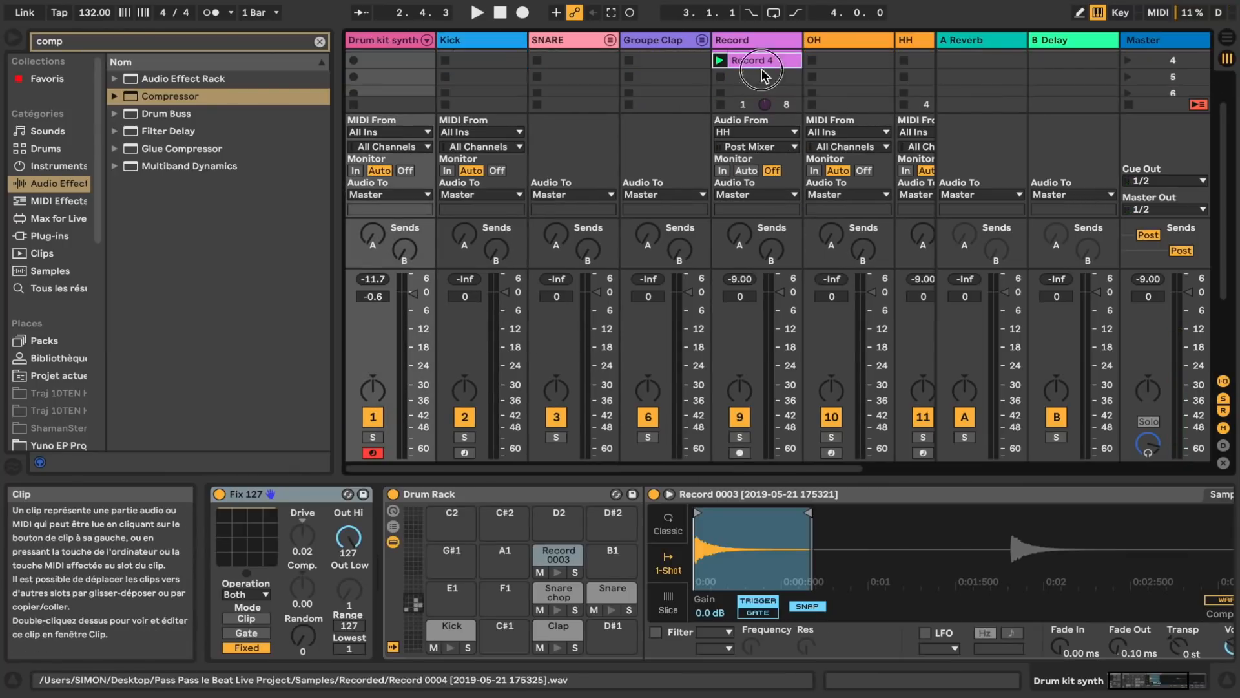
{"action": "scroll", "coordinate": [542, 531], "scroll_direction": "right", "scroll_amount": 3}
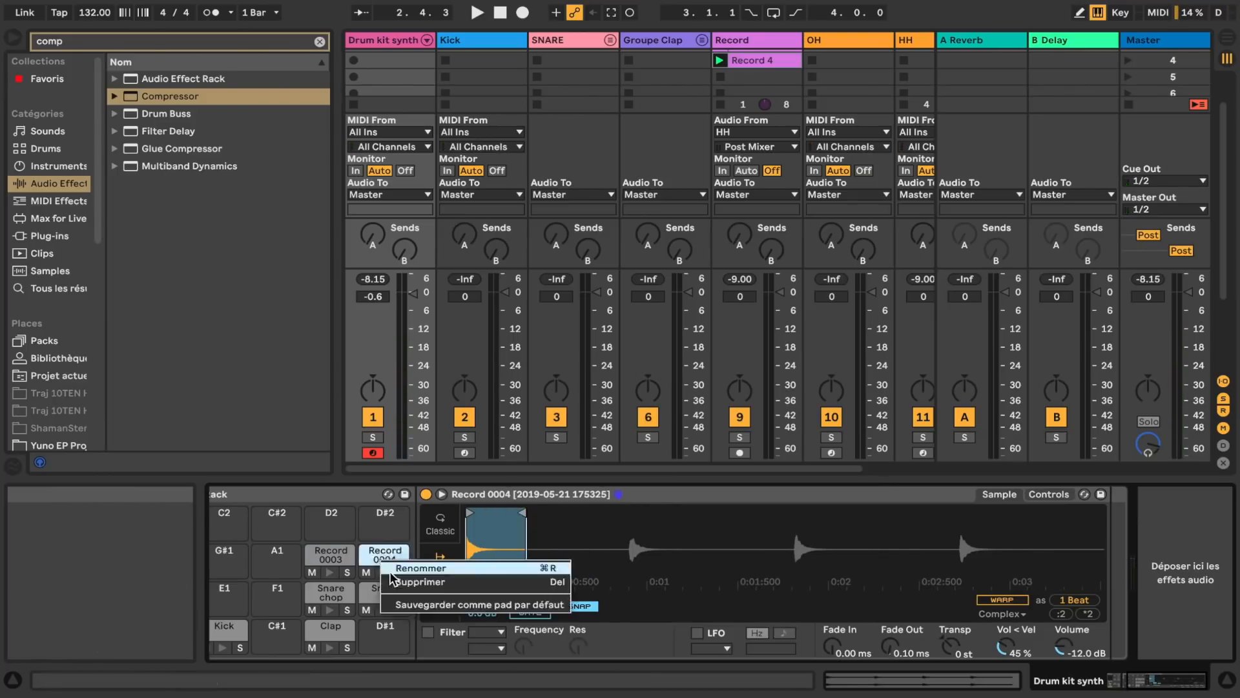
{"action": "left_click", "coordinate": [335, 522]}
{"action": "left_click", "coordinate": [336, 522]}
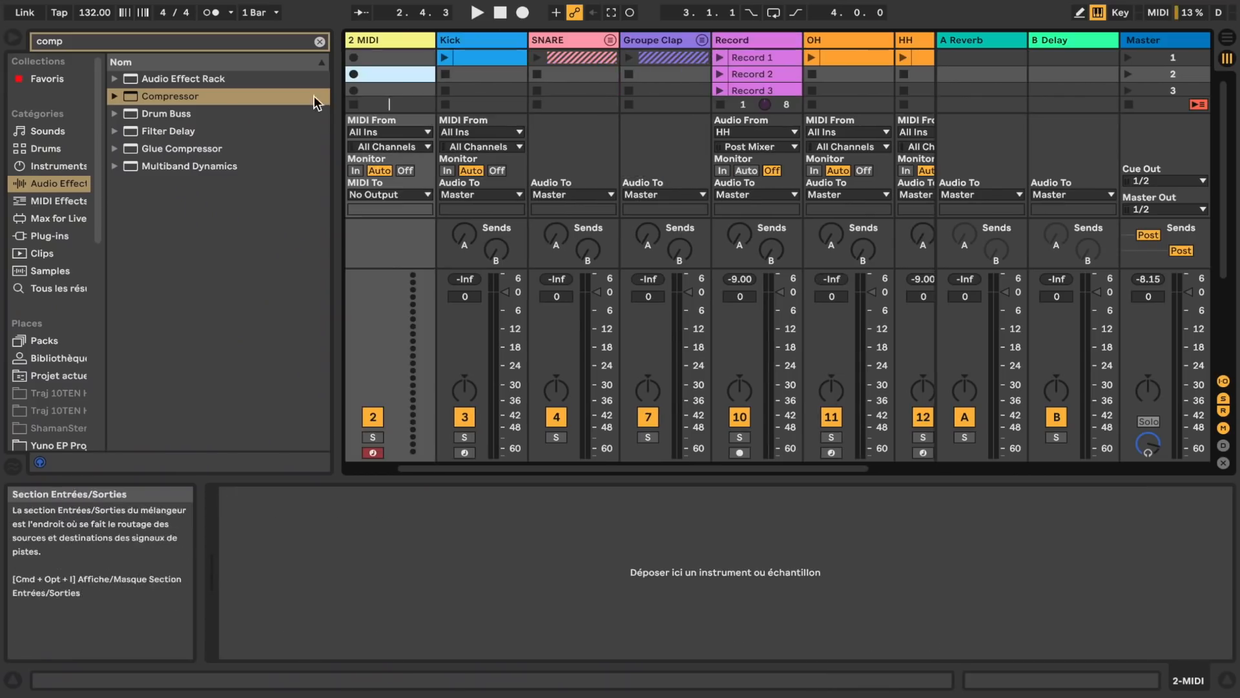
Load the Massive Audio Unit on the new MIDI track and set its noise type to Hi-Metallic.
{"action": "left_click", "coordinate": [81, 40]}
{"action": "type", "text": "massi"}
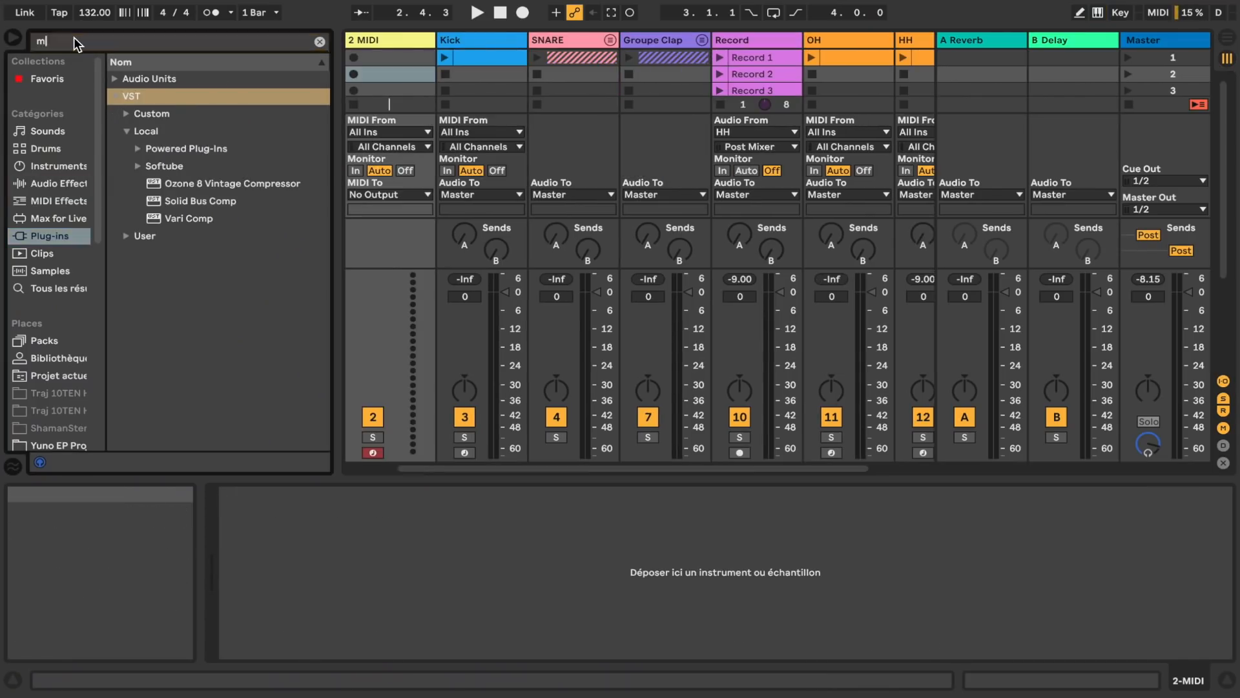
{"action": "left_click", "coordinate": [115, 79]}
{"action": "scroll", "coordinate": [463, 110], "scroll_direction": "right", "scroll_amount": 3}
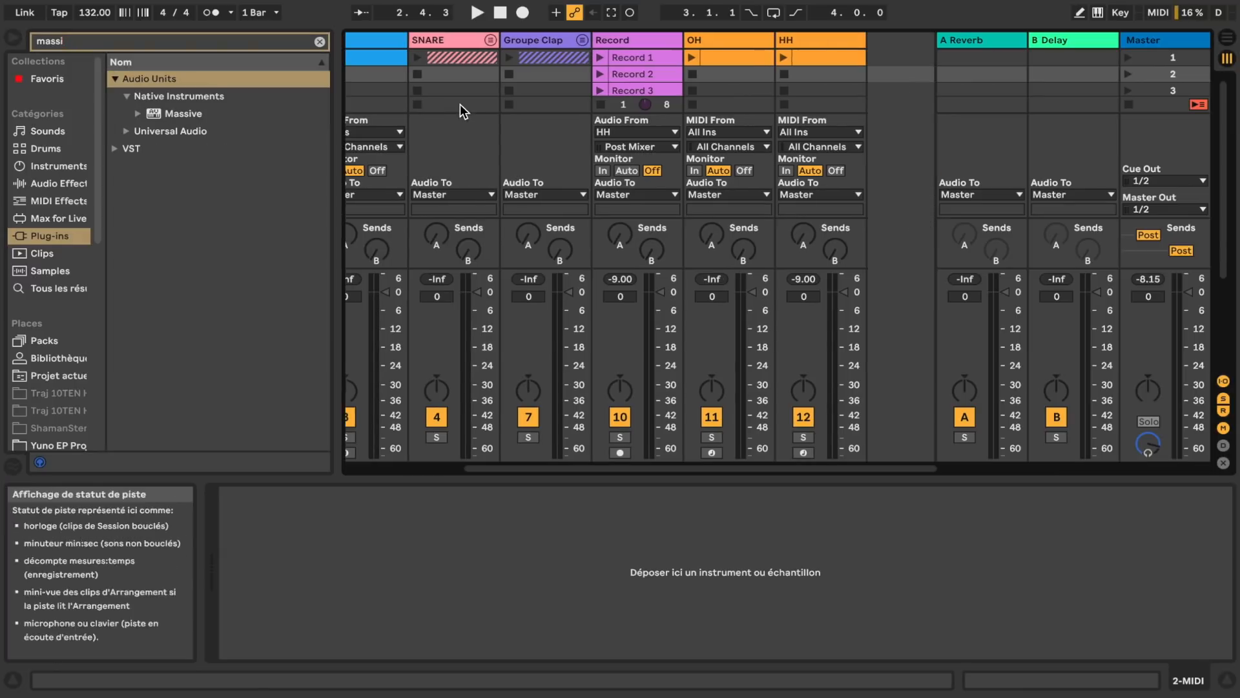
{"action": "scroll", "coordinate": [517, 100], "scroll_direction": "left", "scroll_amount": 5}
{"action": "double_click", "coordinate": [172, 118]}
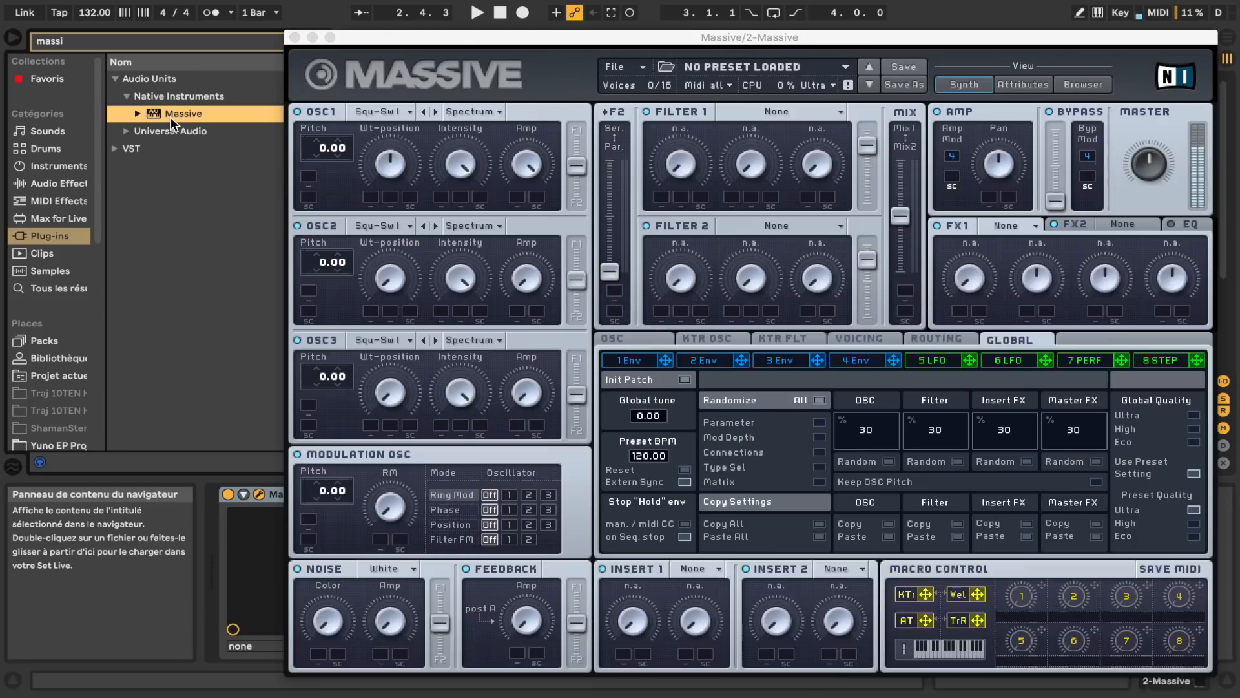
{"action": "left_click_drag", "start_coordinate": [794, 28], "coordinate": [352, 20]}
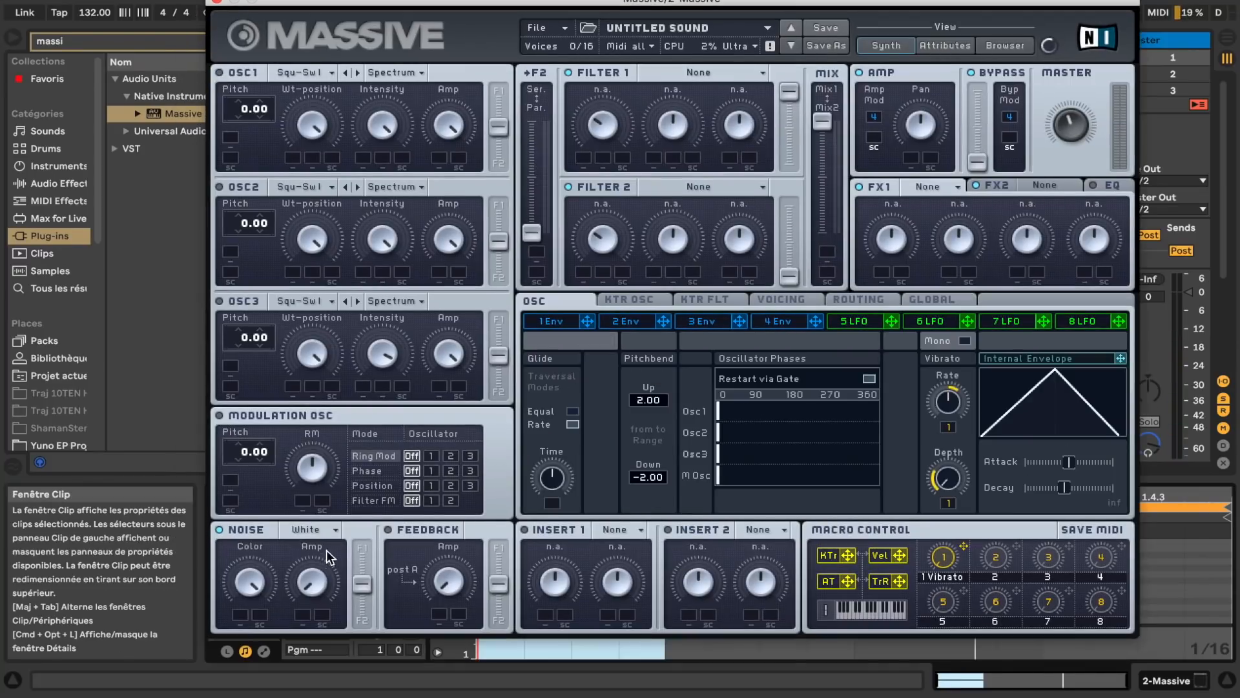
{"action": "left_click", "coordinate": [330, 531]}
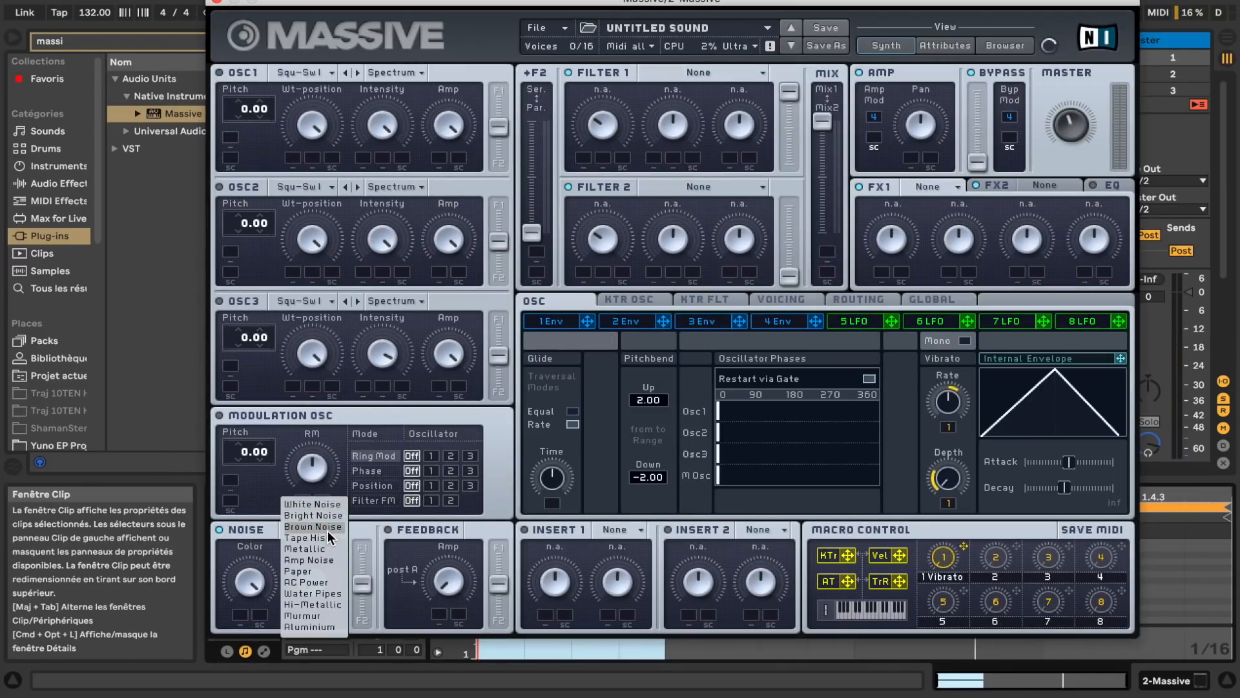
{"action": "left_click", "coordinate": [323, 607]}
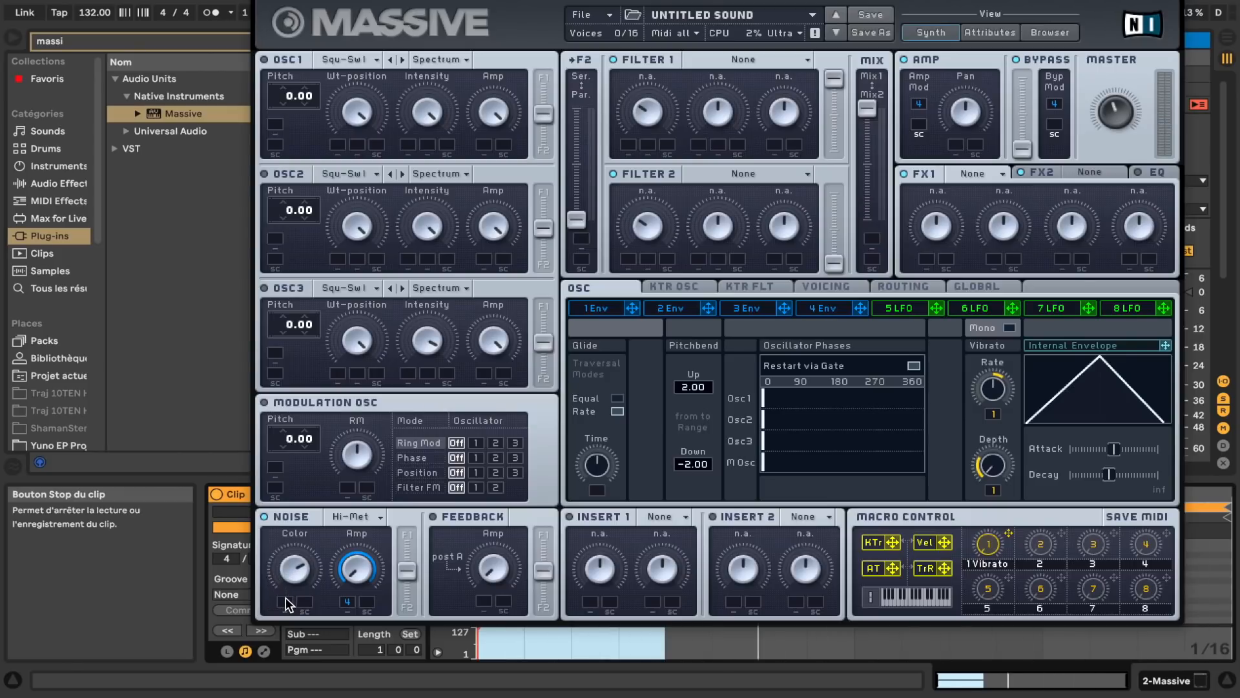
Shape Massive's envelope 4 with a moderate decay, a high decay level and a long release.
{"action": "left_click", "coordinate": [843, 314]}
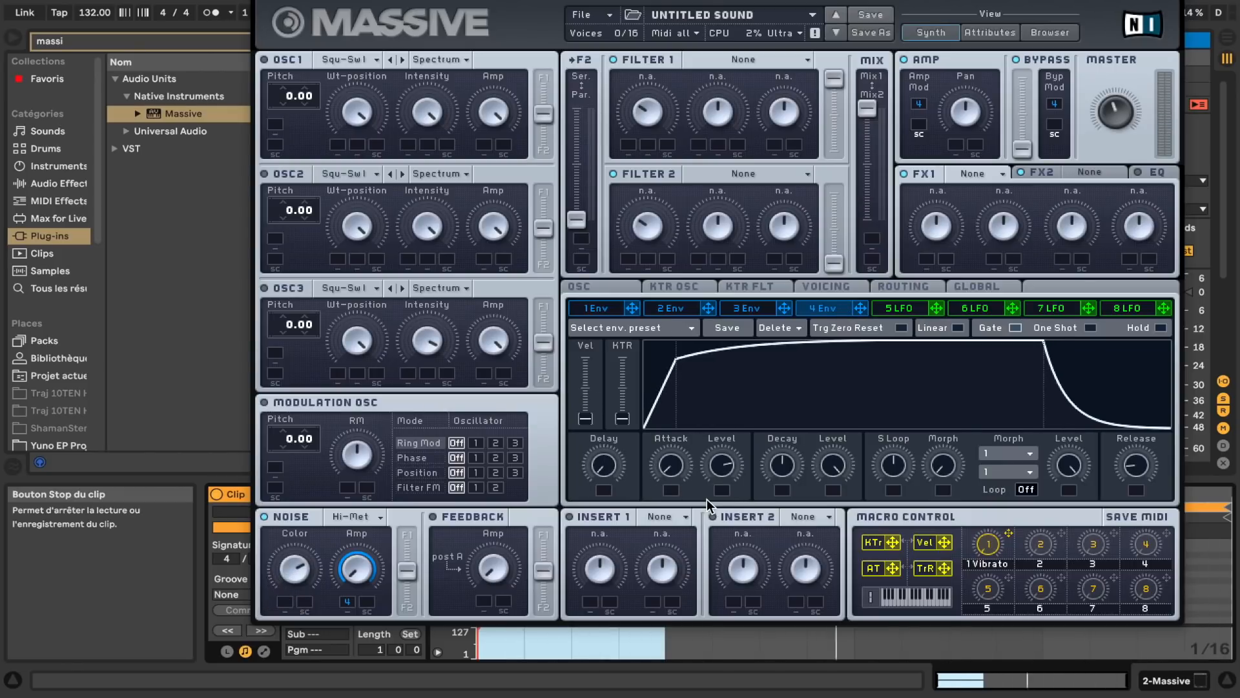
{"action": "left_click_drag", "start_coordinate": [1130, 466], "coordinate": [1171, 390]}
{"action": "left_click_drag", "start_coordinate": [782, 469], "coordinate": [765, 533]}
{"action": "left_click_drag", "start_coordinate": [837, 475], "coordinate": [789, 412]}
{"action": "left_click_drag", "start_coordinate": [1129, 466], "coordinate": [1123, 487]}
{"action": "left_click_drag", "start_coordinate": [779, 469], "coordinate": [783, 451]}
{"action": "left_click_drag", "start_coordinate": [830, 468], "coordinate": [823, 486]}
{"action": "left_click_drag", "start_coordinate": [1129, 466], "coordinate": [1145, 452]}
Add feedback and a brightening EQ to the Massive patch, and fine-tune envelope 4's attack, sustain level and release.
{"action": "left_click_drag", "start_coordinate": [502, 562], "coordinate": [502, 573]}
{"action": "left_click_drag", "start_coordinate": [671, 472], "coordinate": [670, 463]}
{"action": "left_click_drag", "start_coordinate": [841, 468], "coordinate": [841, 459]}
{"action": "left_click", "coordinate": [1144, 173]}
{"action": "left_click_drag", "start_coordinate": [1074, 220], "coordinate": [1073, 215]}
{"action": "left_click_drag", "start_coordinate": [1128, 464], "coordinate": [1130, 472]}
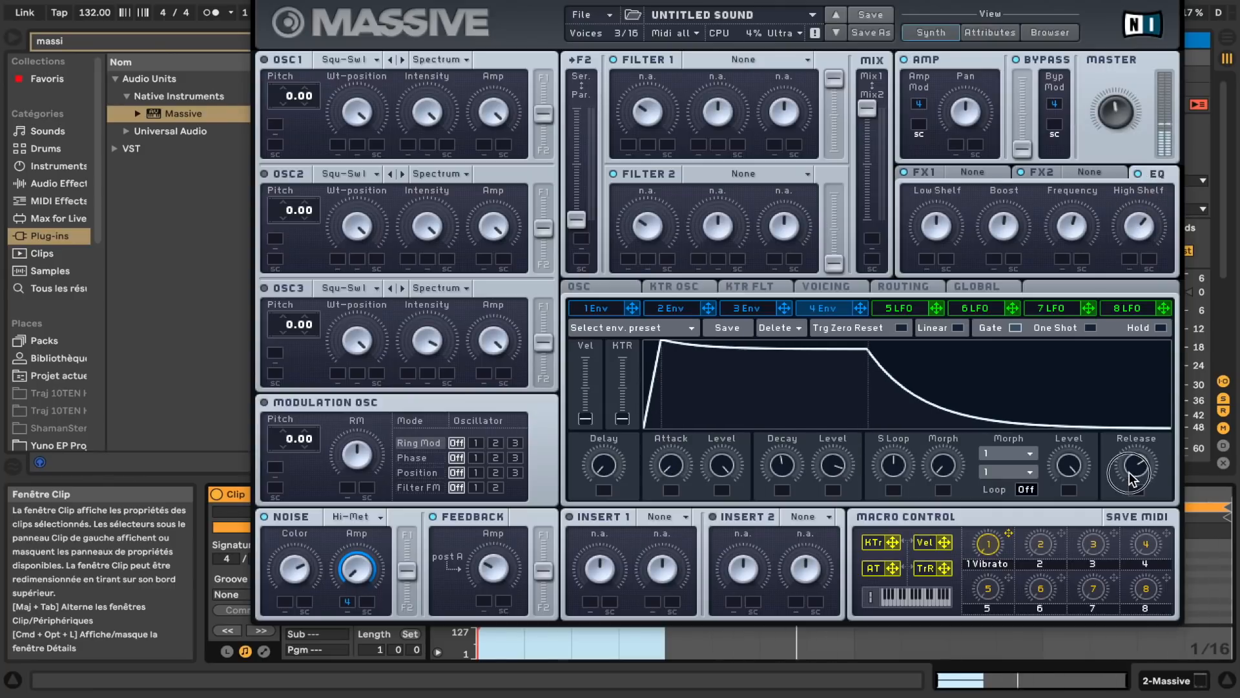
{"action": "left_click_drag", "start_coordinate": [893, 466], "coordinate": [893, 464]}
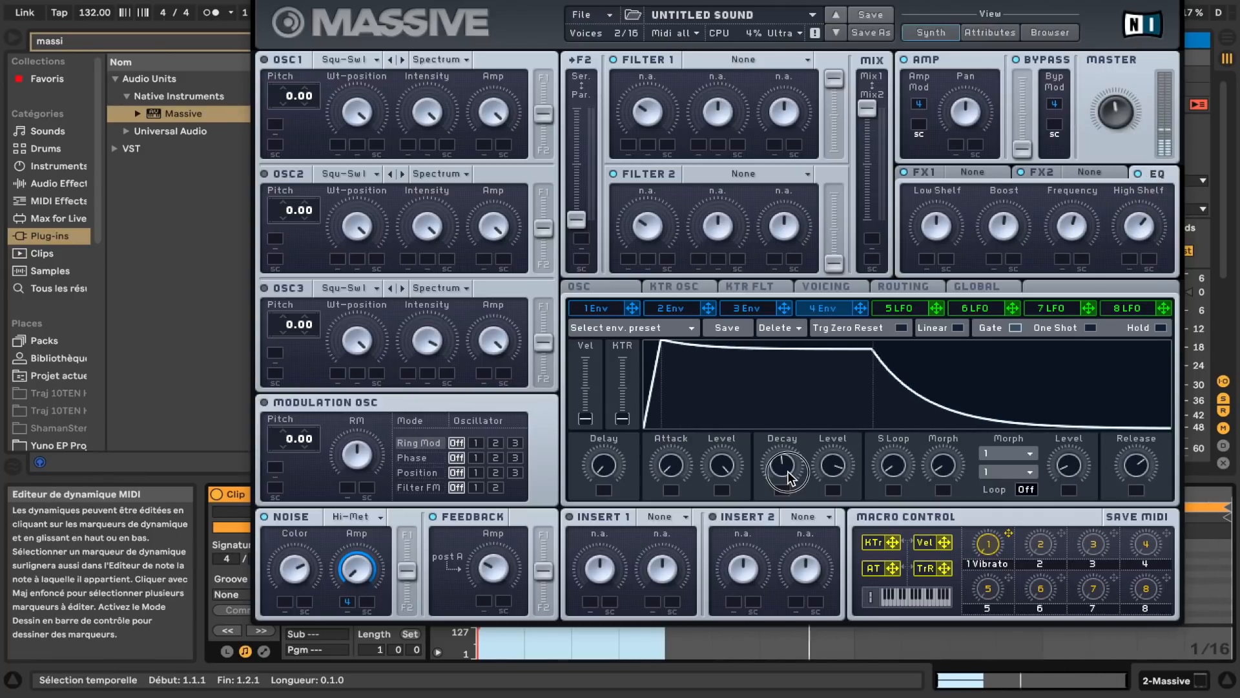
Set Massive's FX1 to C Tube with low dry/wet and drive, and slightly readjust envelope 4's decay.
{"action": "left_click", "coordinate": [923, 172]}
{"action": "left_click", "coordinate": [972, 172]}
{"action": "left_click", "coordinate": [982, 342]}
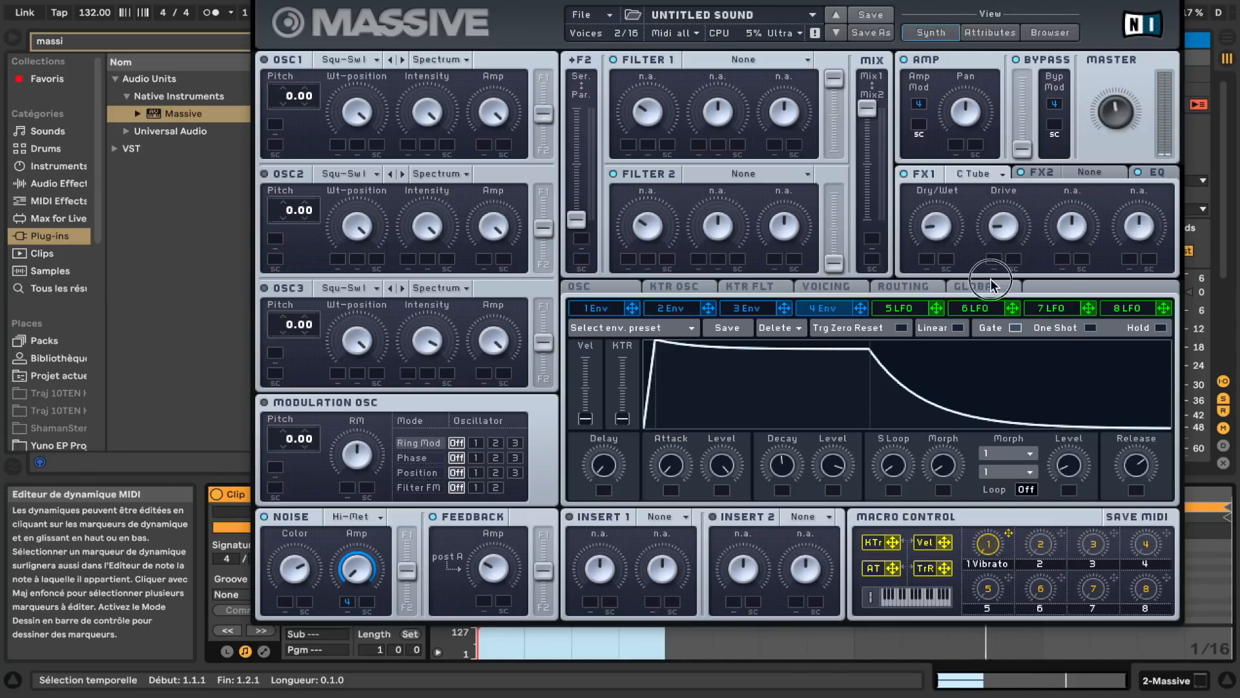
{"action": "left_click_drag", "start_coordinate": [1143, 460], "coordinate": [1145, 430]}
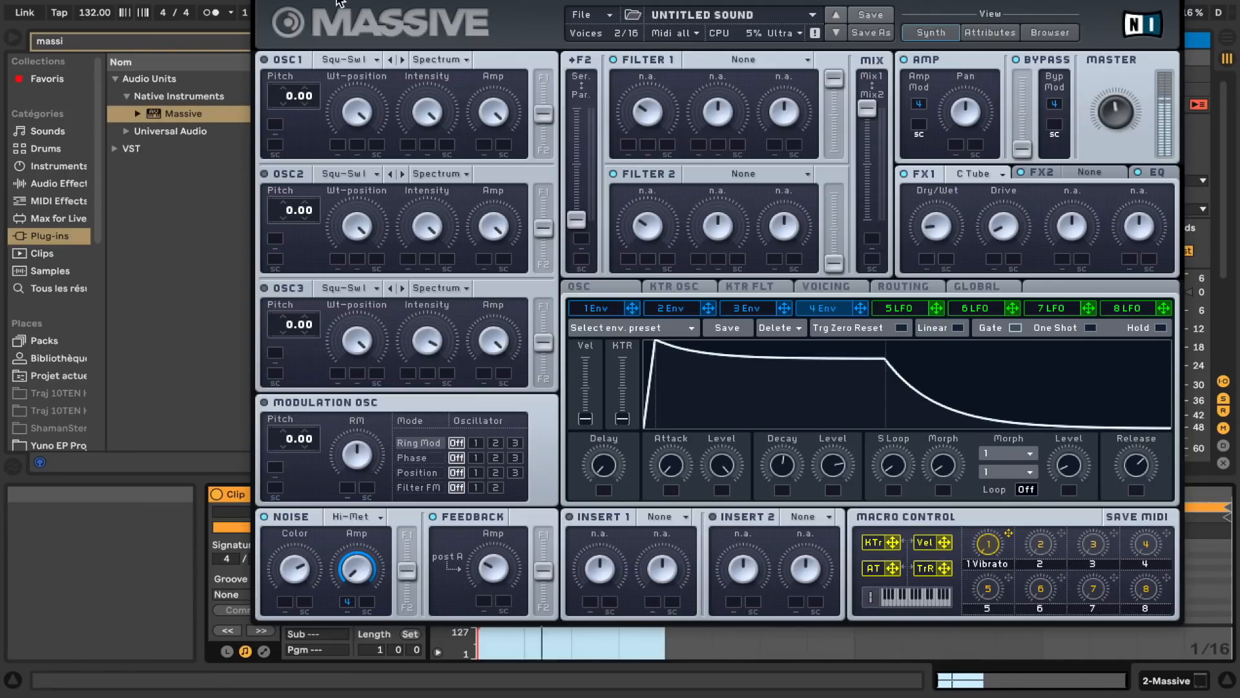
{"action": "left_click", "coordinate": [262, 1]}
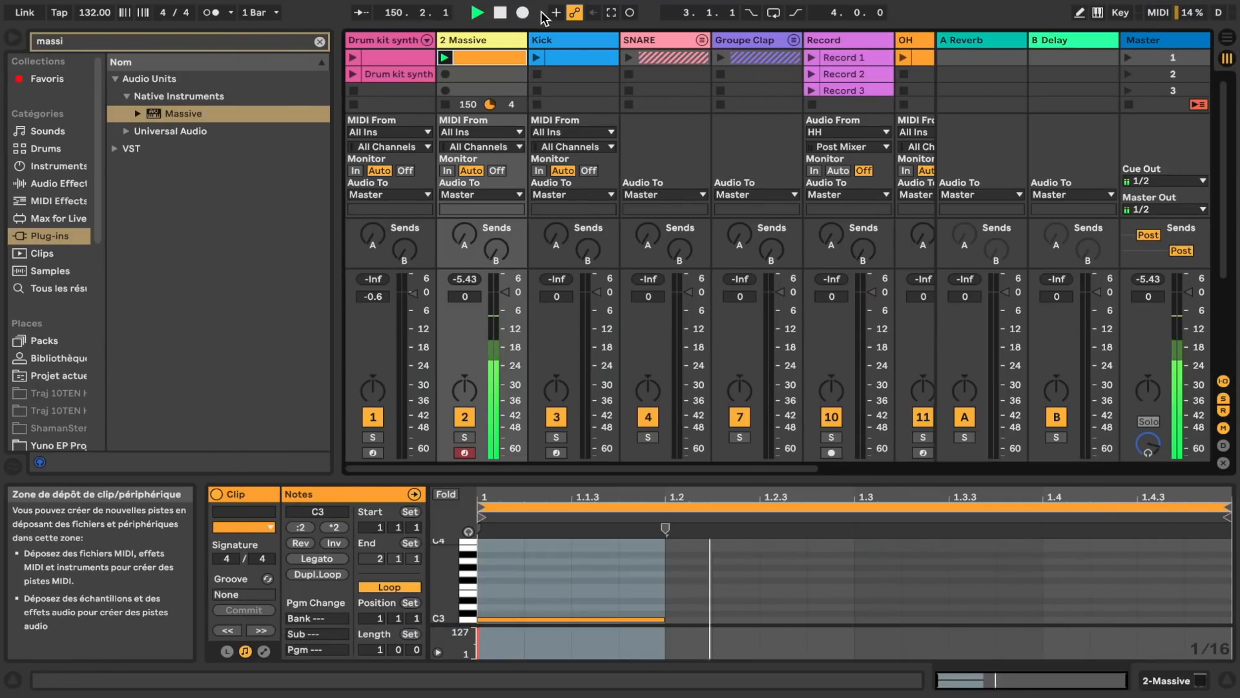
Add ValhallaRoom after Massive with the StudioAlpha preset, a 9.2 % mix and a 0.46 s decay.
{"action": "key", "text": "ctrl+f"}
{"action": "type", "text": "valh"}
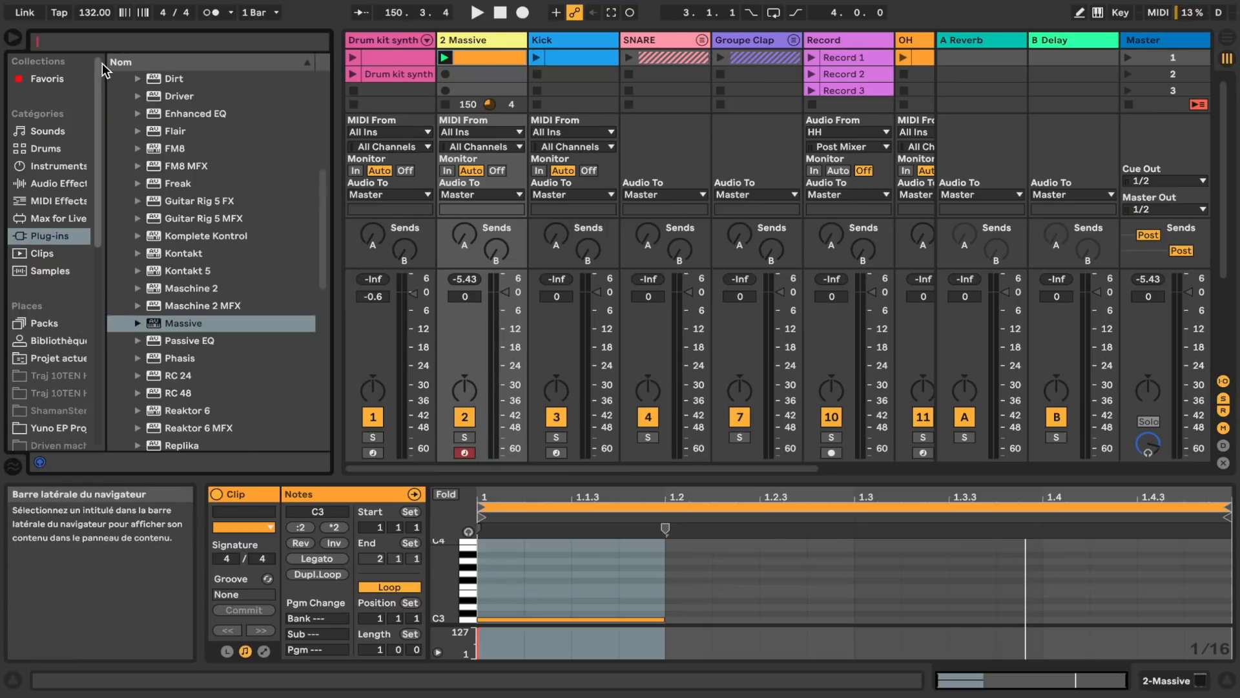
{"action": "double_click", "coordinate": [207, 114]}
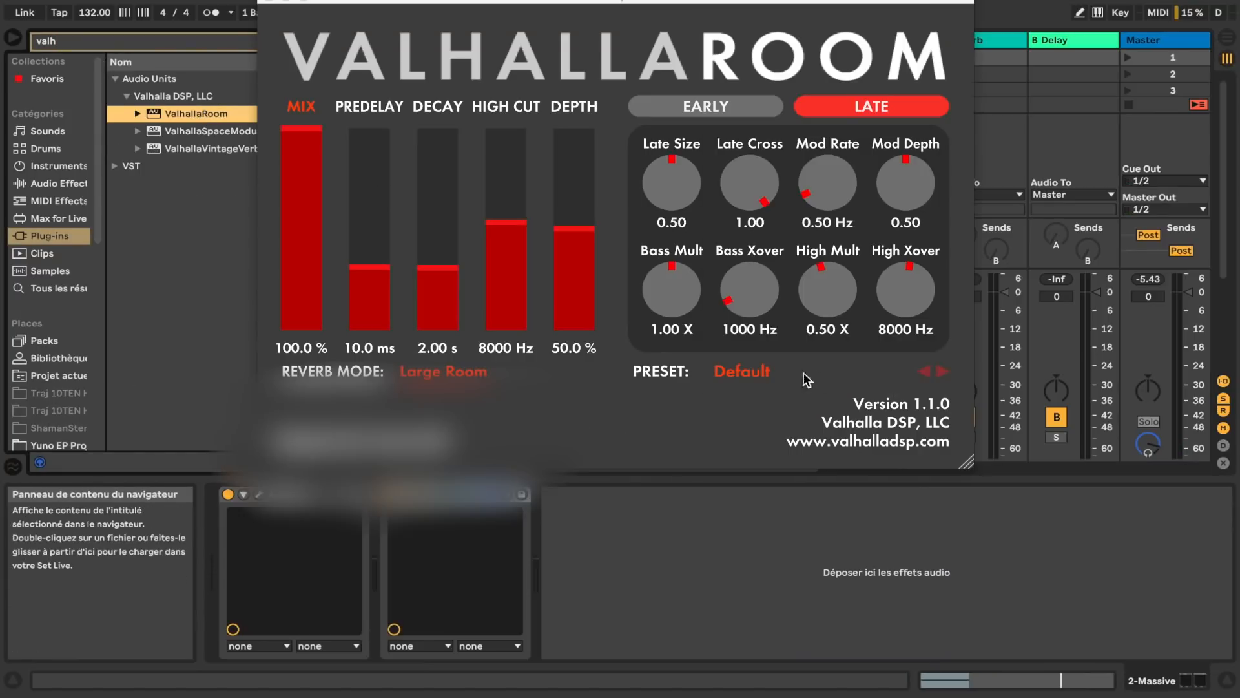
{"action": "left_click", "coordinate": [804, 376]}
{"action": "mouse_move", "coordinate": [839, 294]}
{"action": "left_click", "coordinate": [983, 500]}
{"action": "left_click", "coordinate": [304, 308]}
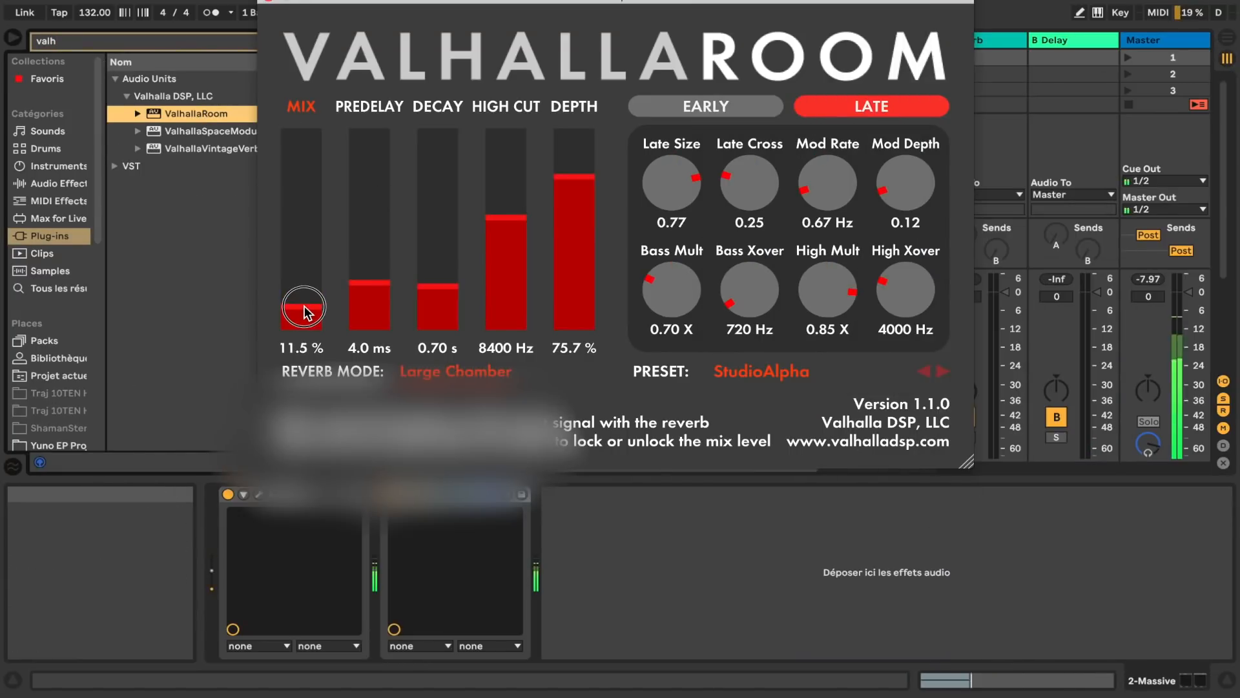
{"action": "left_click", "coordinate": [435, 292]}
Add Transient Master after ValhallaRoom, raise its attack slightly and set its sustain to about 30 %.
{"action": "left_click", "coordinate": [133, 38]}
{"action": "key", "text": "BackSpace"}
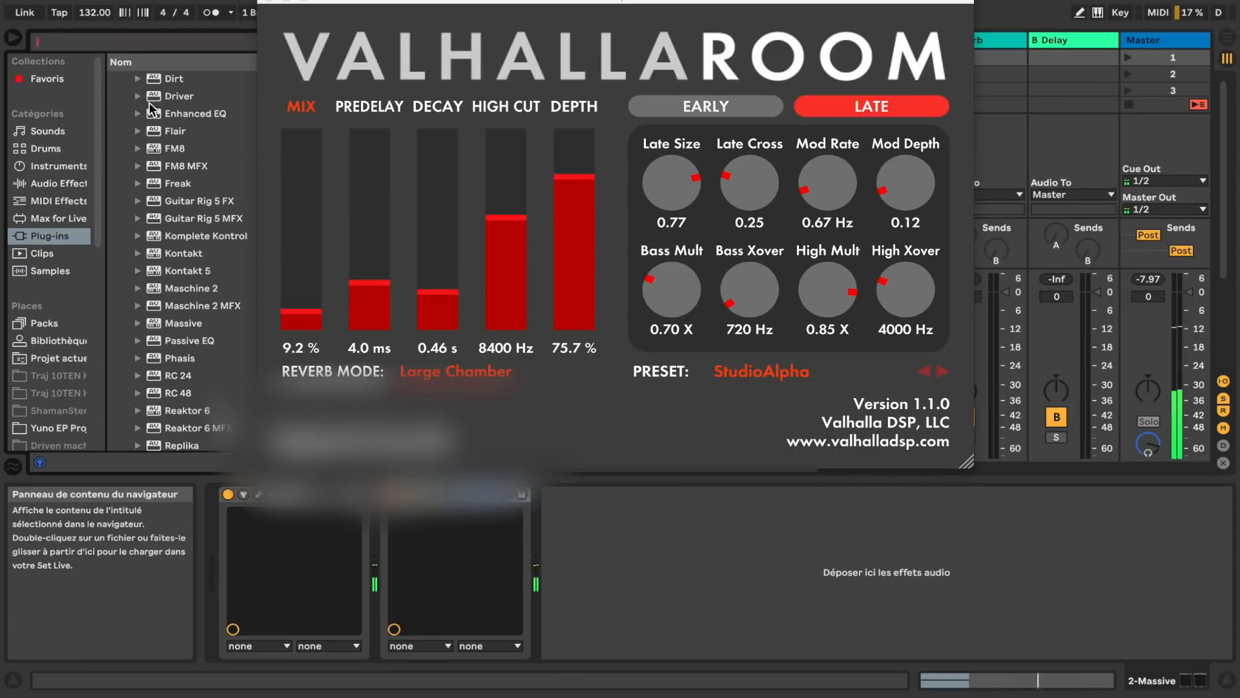
{"action": "type", "text": "trans"}
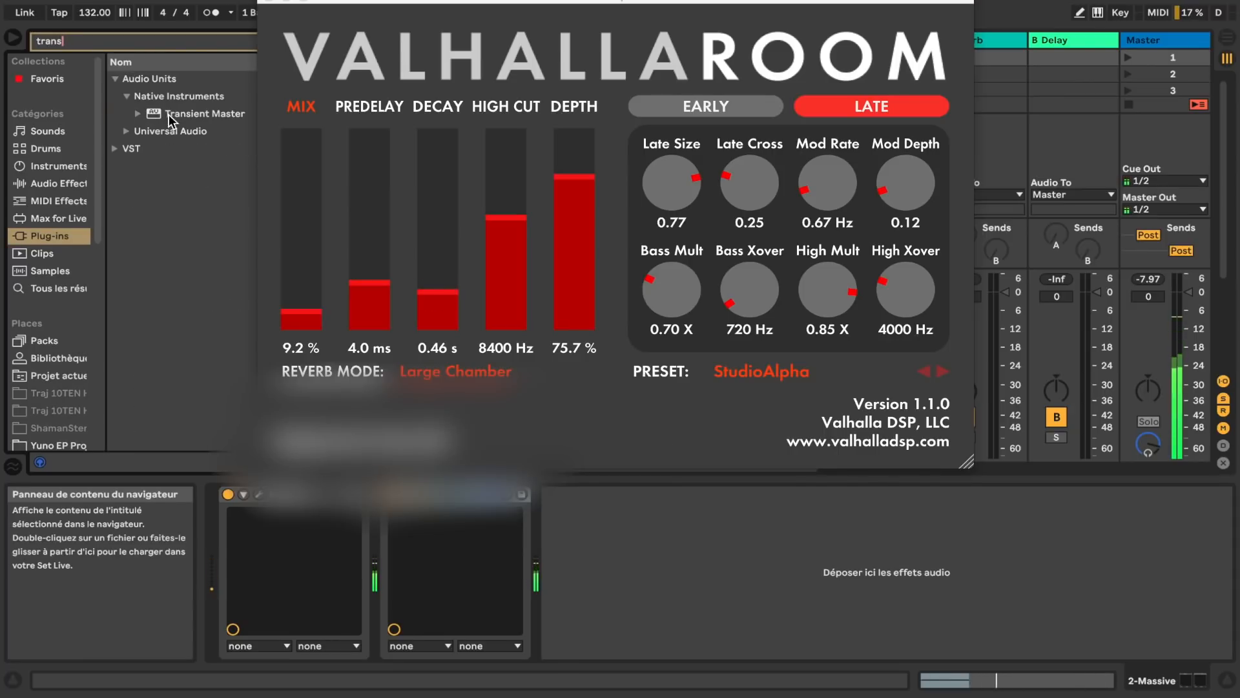
{"action": "left_click", "coordinate": [177, 113]}
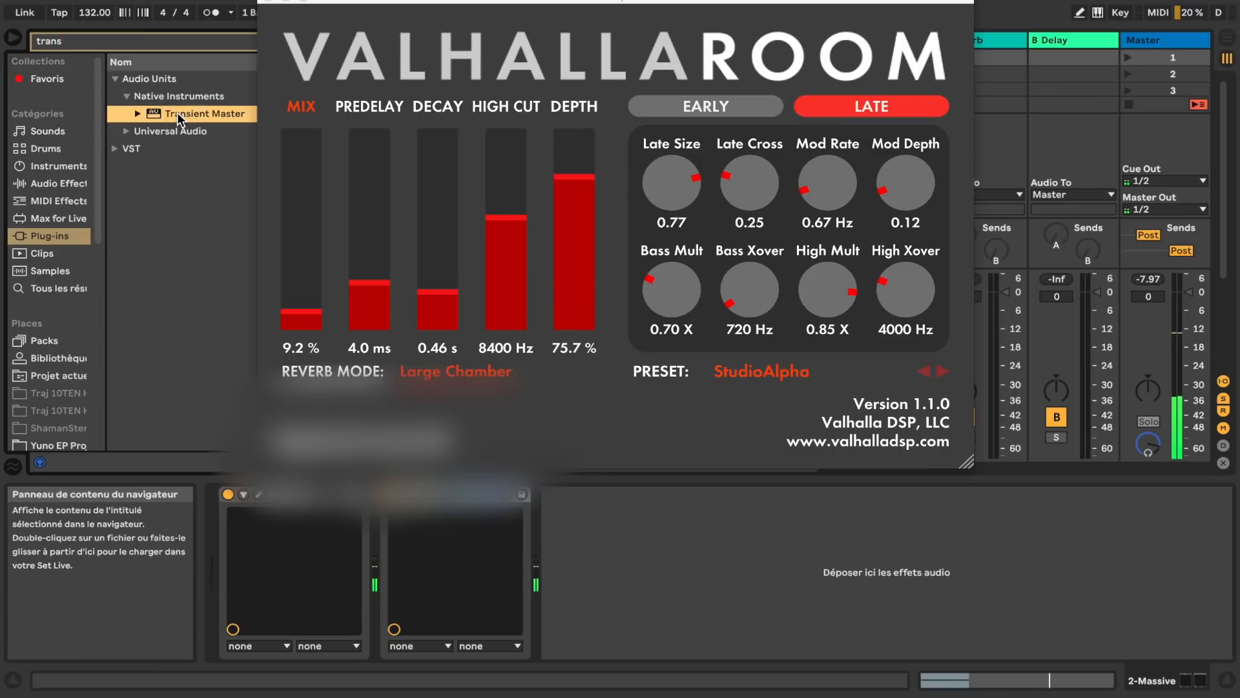
{"action": "double_click", "coordinate": [177, 113]}
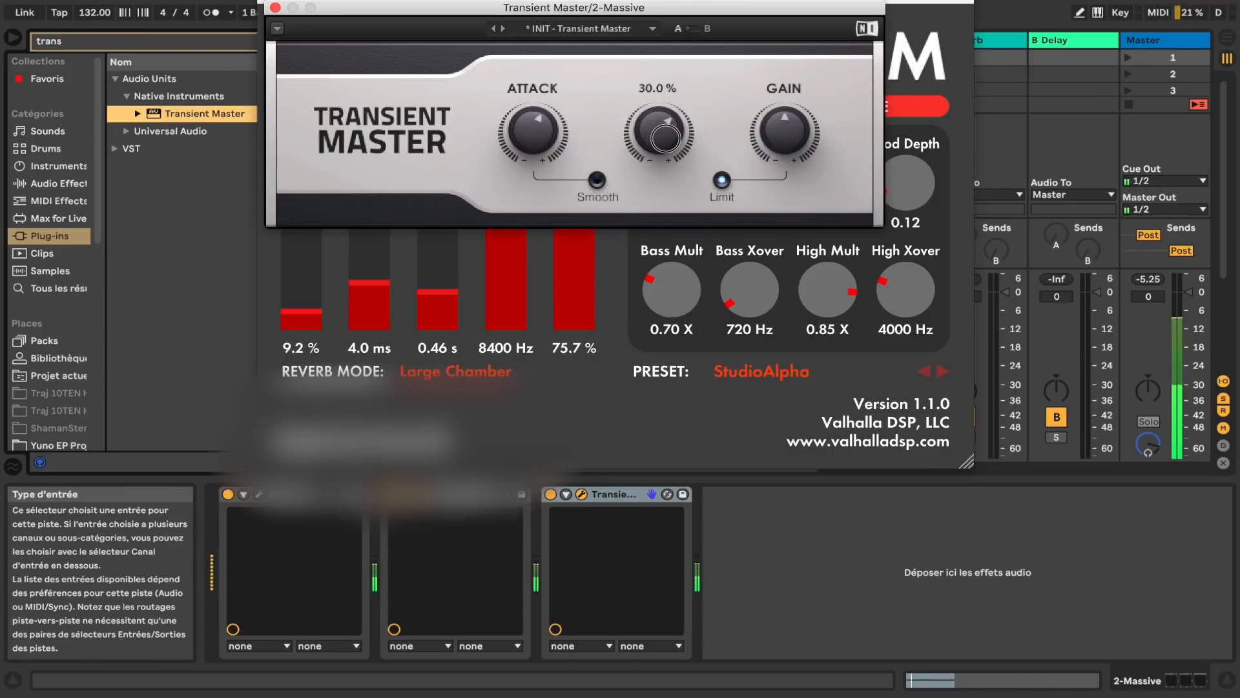
{"action": "left_click", "coordinate": [276, 8]}
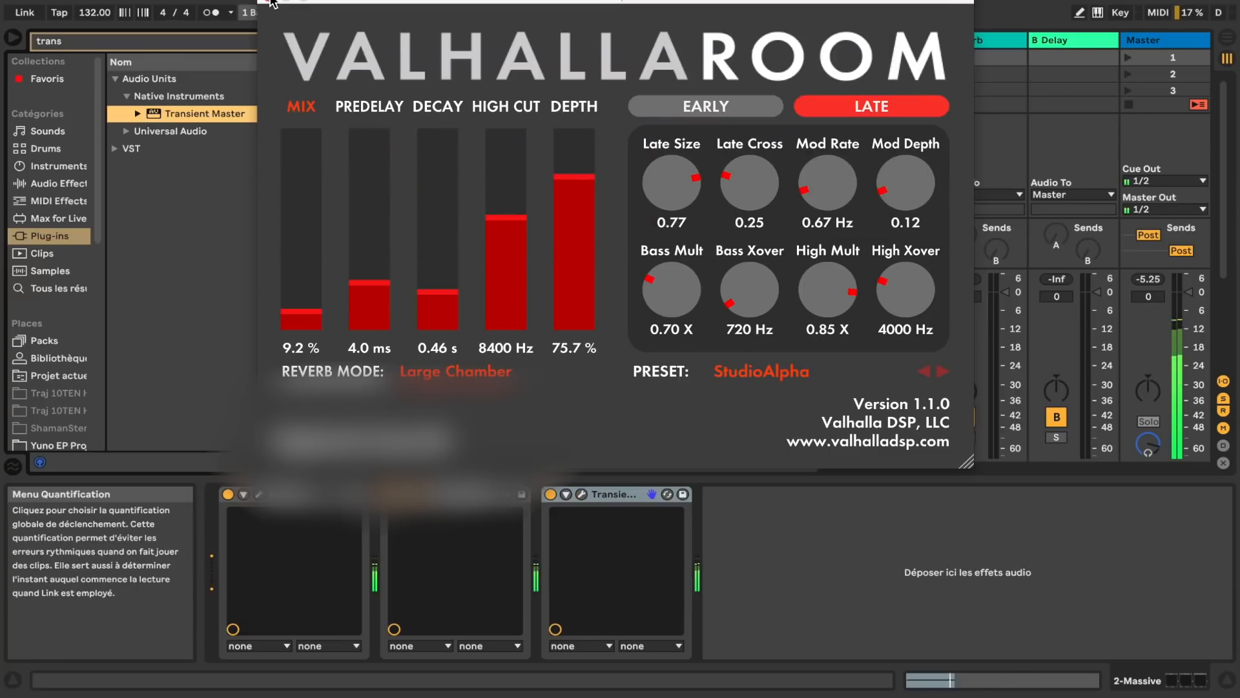
Reopen the track's Massive, lower envelope 4's decay level and lengthen its release slightly.
{"action": "left_click", "coordinate": [270, 1]}
{"action": "left_click", "coordinate": [259, 494]}
{"action": "left_click_drag", "start_coordinate": [1136, 476], "coordinate": [1137, 448]}
{"action": "left_click_drag", "start_coordinate": [832, 465], "coordinate": [848, 402]}
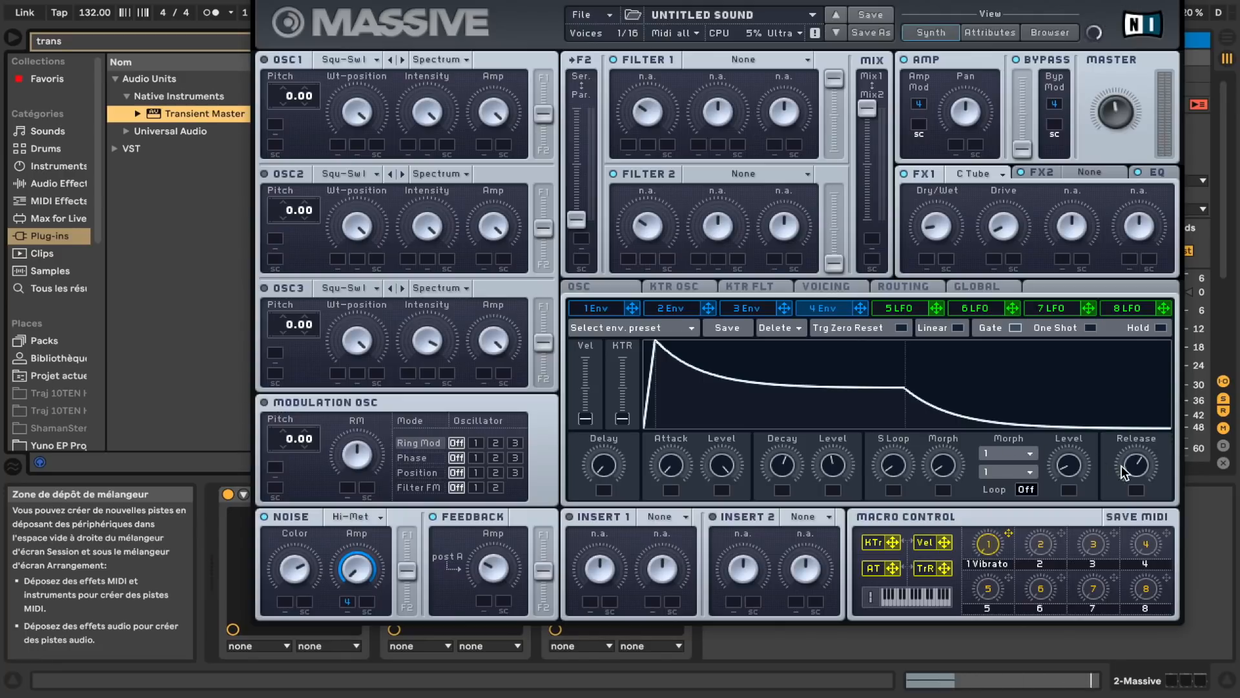
{"action": "left_click", "coordinate": [264, 2]}
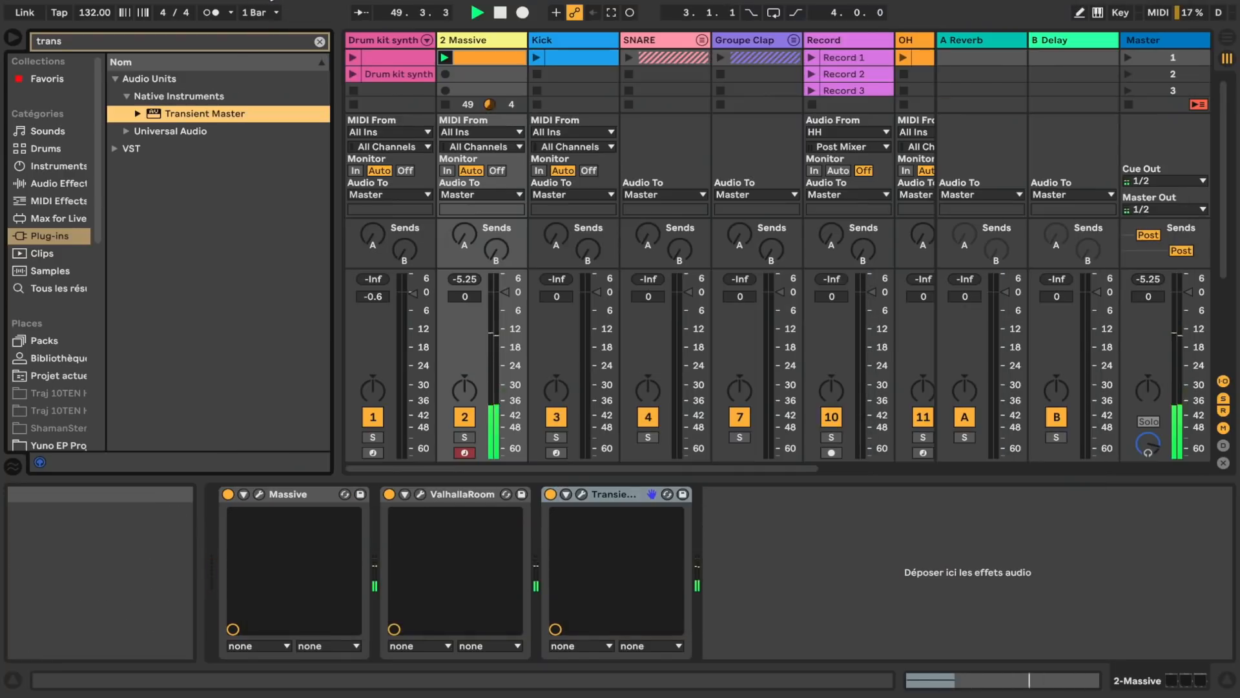
Add a Compressor with a 1.59:1 ratio, 3.16 ms attack, 98.7 ms release and -17.9 dB threshold.
{"action": "double_click", "coordinate": [180, 97]}
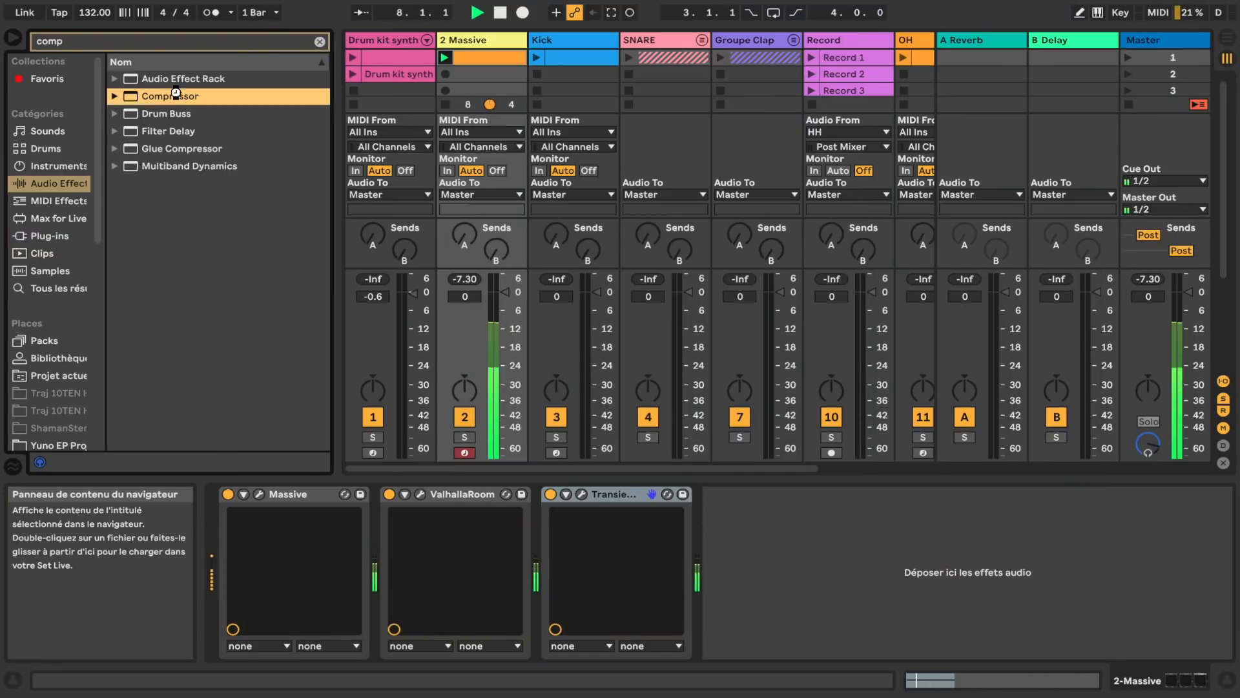
{"action": "left_click_drag", "start_coordinate": [791, 537], "coordinate": [726, 567]}
{"action": "left_click_drag", "start_coordinate": [727, 619], "coordinate": [728, 607]}
{"action": "left_click_drag", "start_coordinate": [727, 529], "coordinate": [727, 540]}
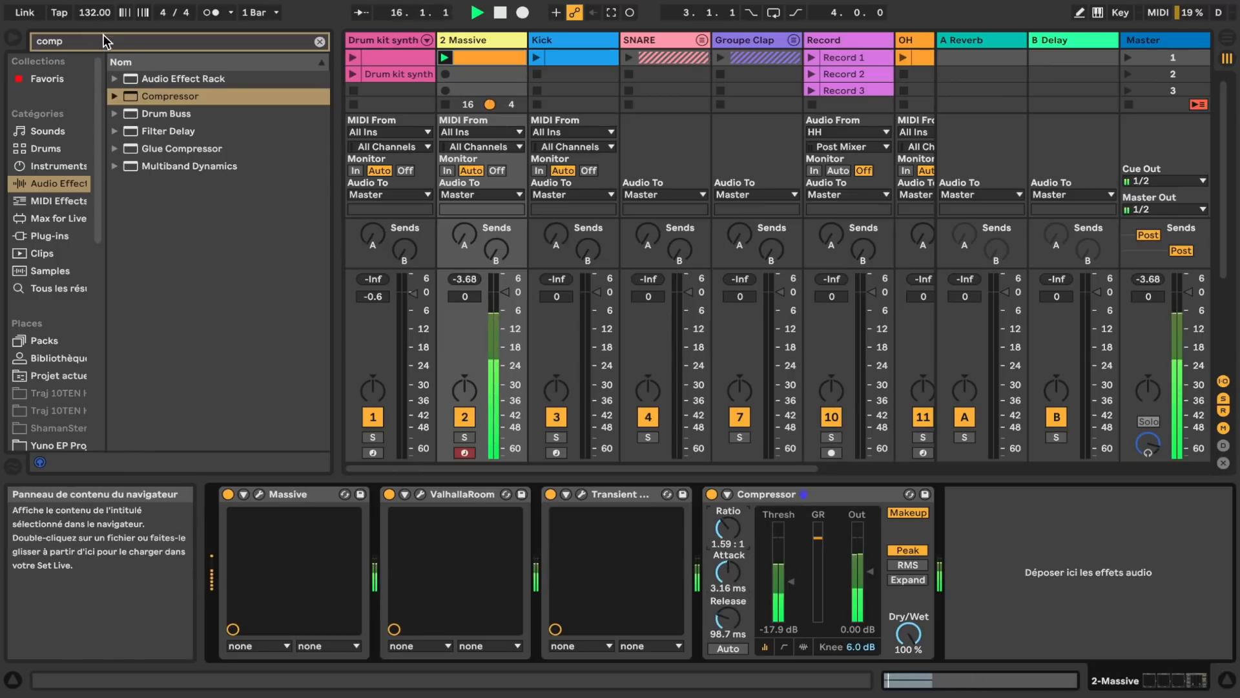
Find the FabFilter Pro-Q 2 VST among the plug-ins and add it after the Compressor.
{"action": "left_click", "coordinate": [94, 37]}
{"action": "type", "text": "val"}
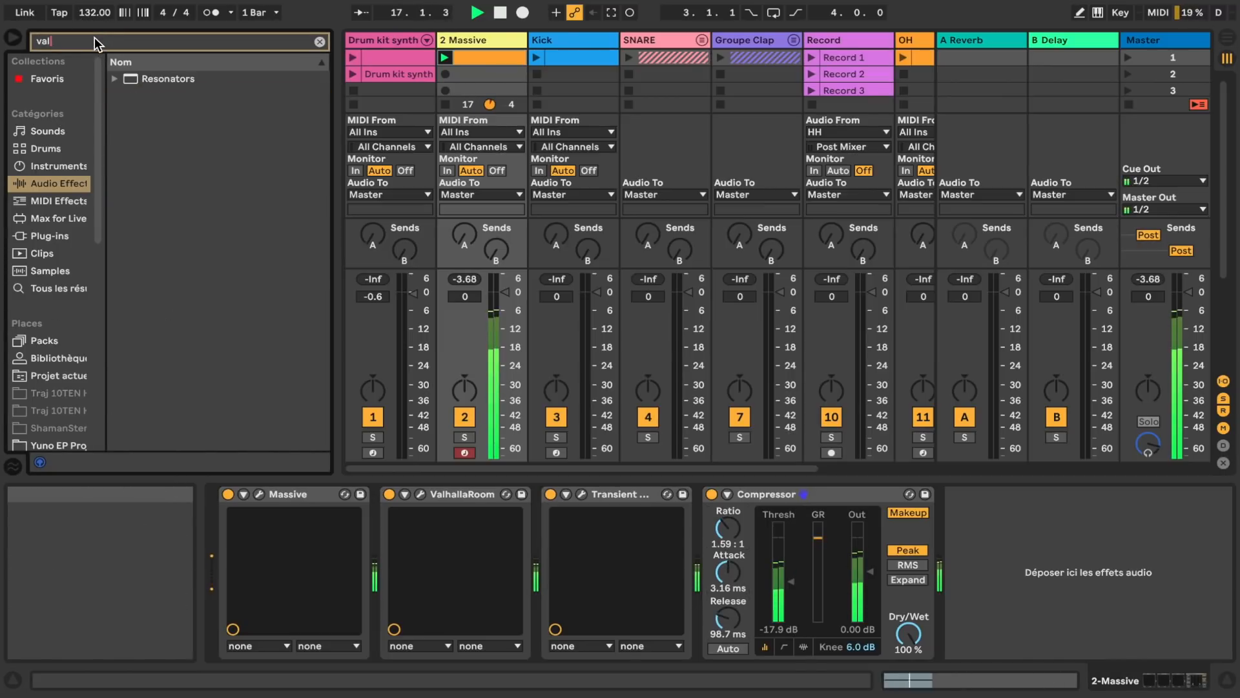
{"action": "key", "text": "BackSpace"}
{"action": "key", "text": "BackSpace"}
{"action": "key", "text": "BackSpace"}
{"action": "type", "text": "fab"}
{"action": "left_click", "coordinate": [50, 235]}
{"action": "left_click", "coordinate": [115, 131]}
{"action": "double_click", "coordinate": [200, 184]}
Shape Pro-Q 2 with narrow boosts near 1.9 kHz and 13 kHz and a gentle dip around 3.3 kHz.
{"action": "left_click_drag", "start_coordinate": [850, 198], "coordinate": [916, 237]}
{"action": "left_click_drag", "start_coordinate": [788, 201], "coordinate": [784, 174]}
{"action": "left_click_drag", "start_coordinate": [861, 395], "coordinate": [859, 362]}
{"action": "scroll", "coordinate": [919, 240], "scroll_direction": "up", "scroll_amount": 5}
{"action": "left_click_drag", "start_coordinate": [919, 239], "coordinate": [974, 158]}
{"action": "left_click_drag", "start_coordinate": [867, 195], "coordinate": [838, 212]}
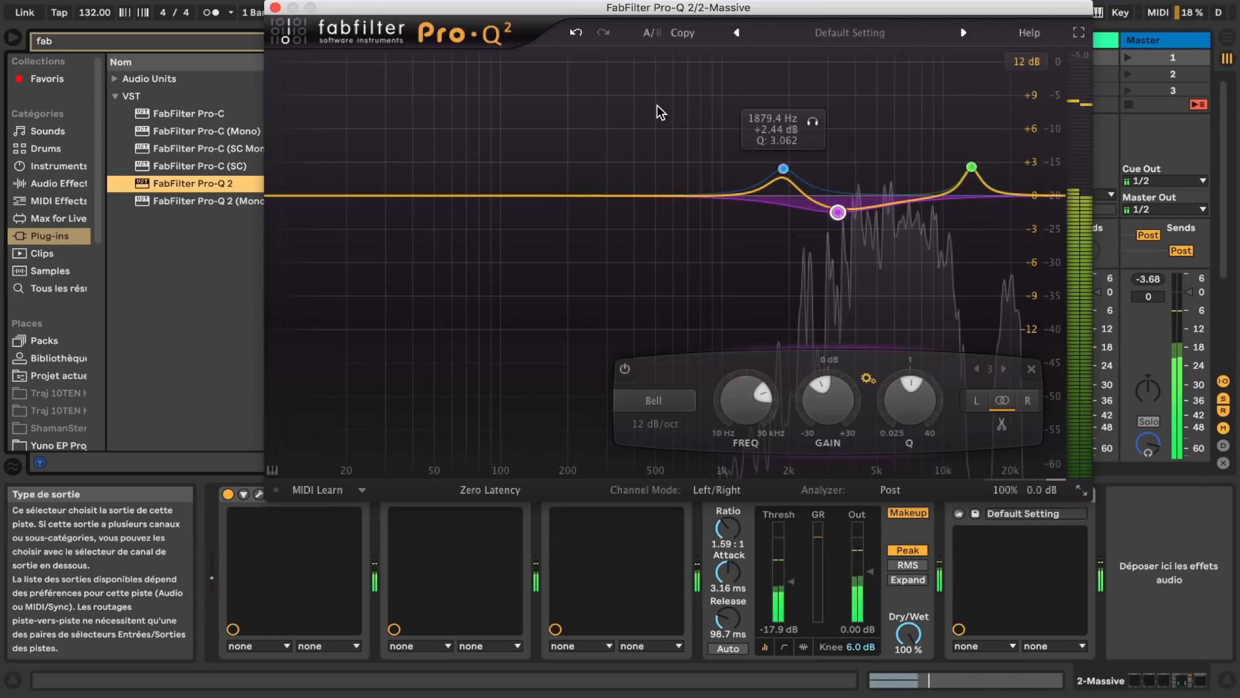
{"action": "left_click", "coordinate": [275, 8]}
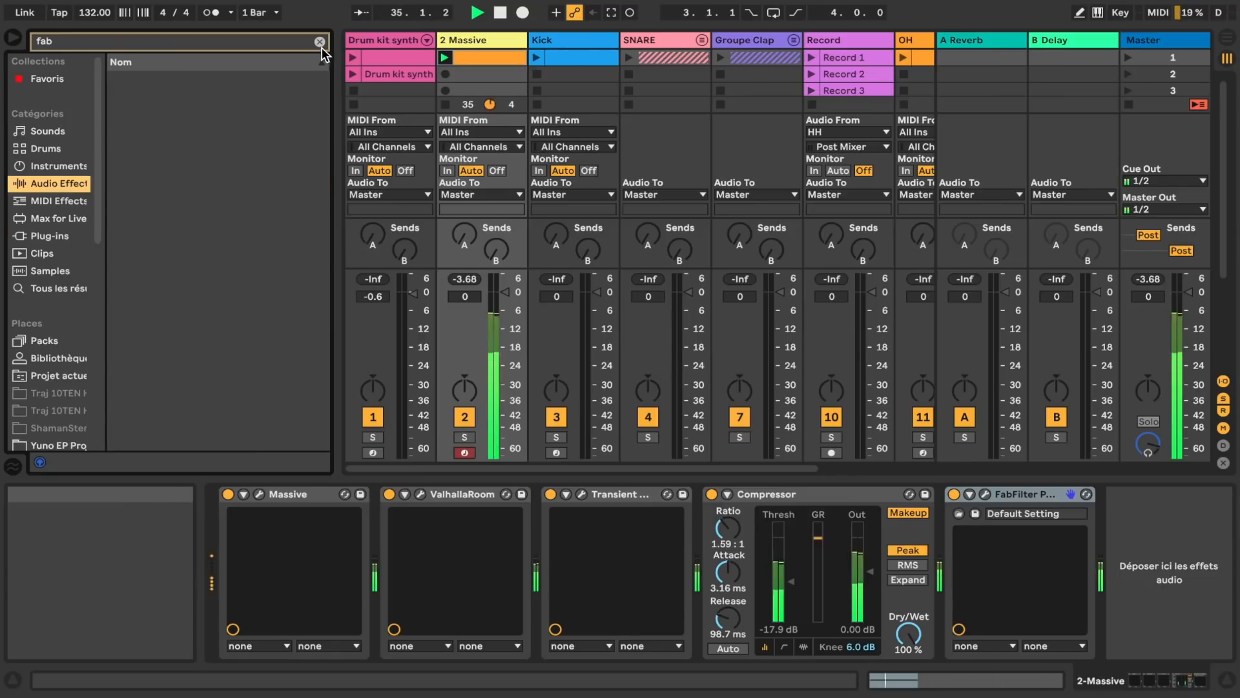
Add a Simple Delay after Pro-Q 2 with linked channels, 44 % feedback and a 14 % dry/wet mix.
{"action": "type", "text": "del"}
{"action": "double_click", "coordinate": [172, 167]}
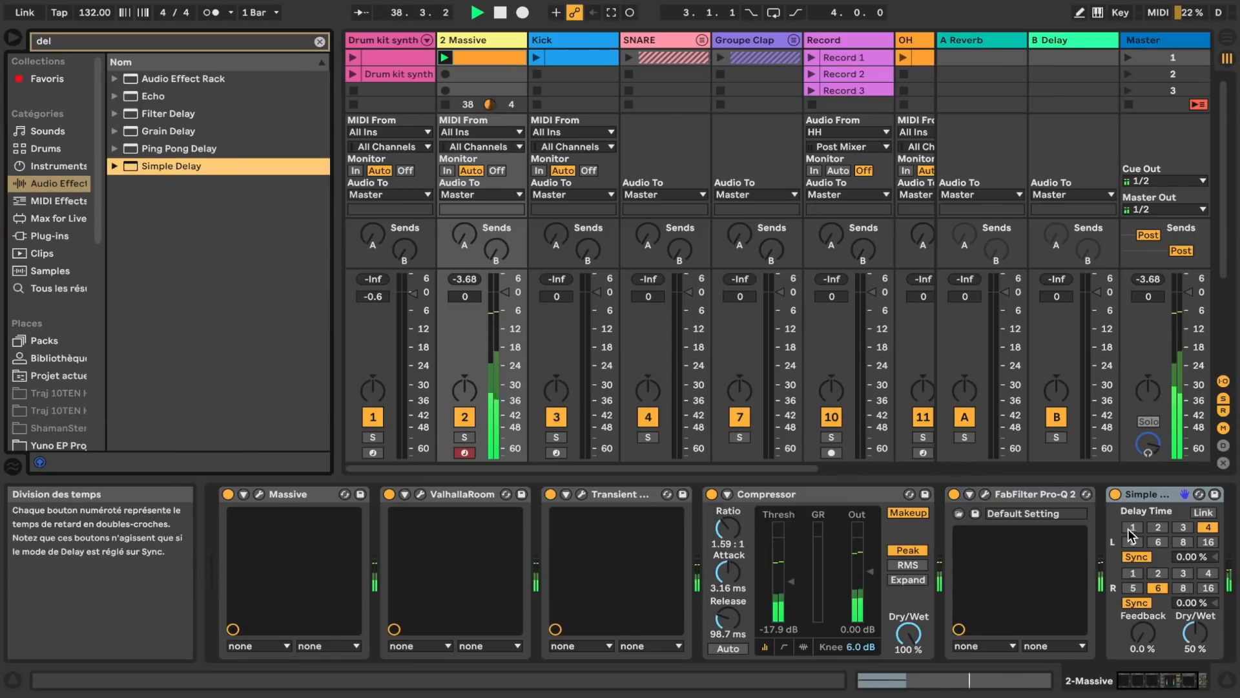
{"action": "left_click_drag", "start_coordinate": [1195, 633], "coordinate": [1195, 630]}
{"action": "left_click_drag", "start_coordinate": [1143, 633], "coordinate": [1142, 601]}
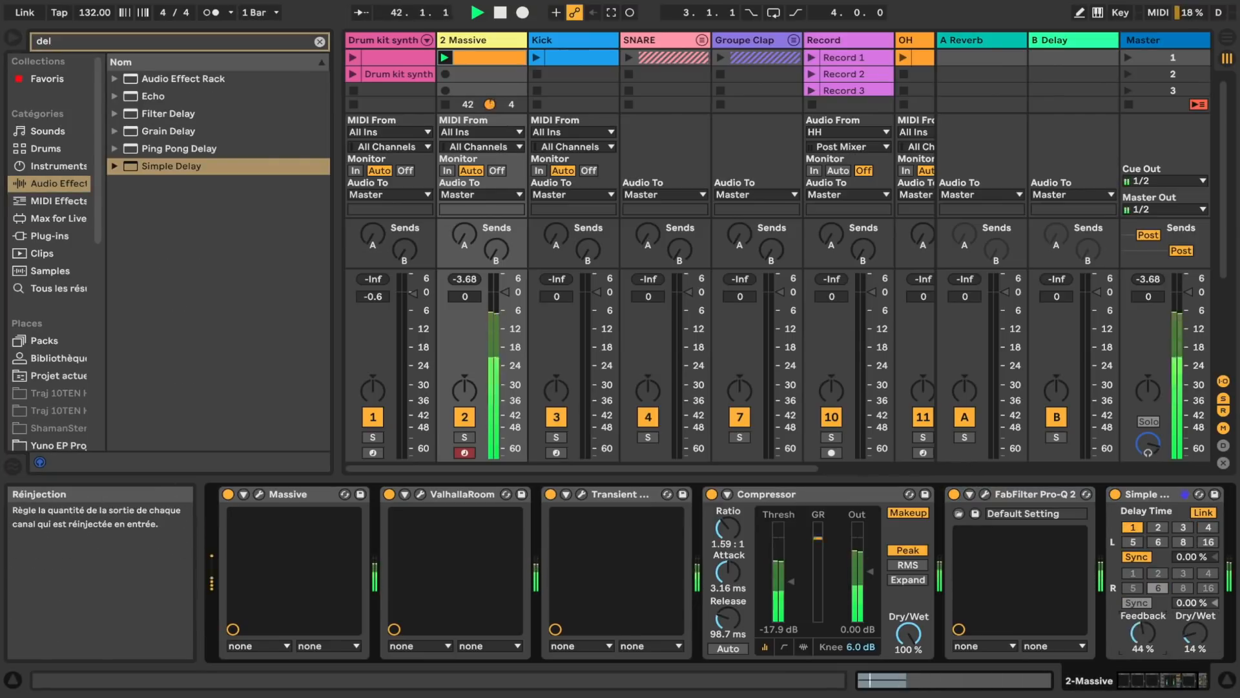
{"action": "left_click_drag", "start_coordinate": [1195, 633], "coordinate": [1195, 627]}
Switch the Simple Delay to an unsynced time of 45.4 ms with 66 % feedback and an 18 % mix.
{"action": "left_click", "coordinate": [1132, 542]}
{"action": "left_click", "coordinate": [1136, 557]}
{"action": "left_click", "coordinate": [1133, 527]}
{"action": "left_click_drag", "start_coordinate": [1193, 557], "coordinate": [1194, 568]}
{"action": "left_click_drag", "start_coordinate": [1142, 633], "coordinate": [1195, 637]}
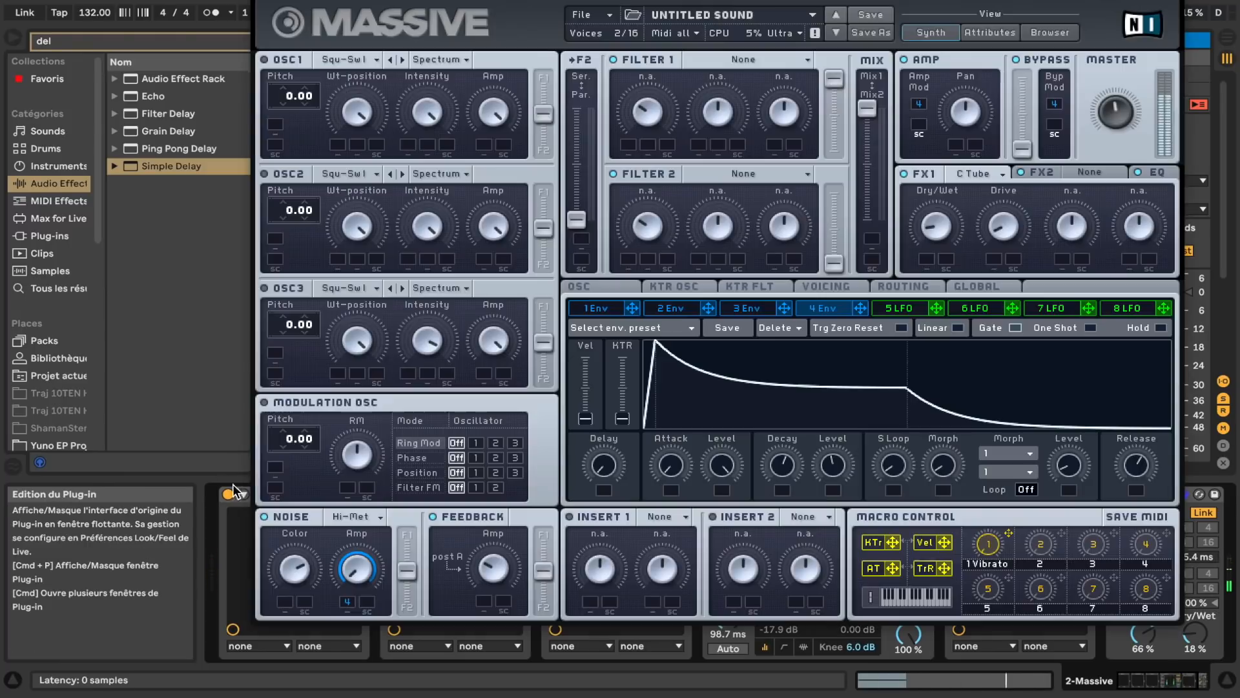
Reopen Pro-Q 2 on the Massive track and pull the curve down in the region between about 1 and 3 kHz.
{"action": "left_click", "coordinate": [259, 494]}
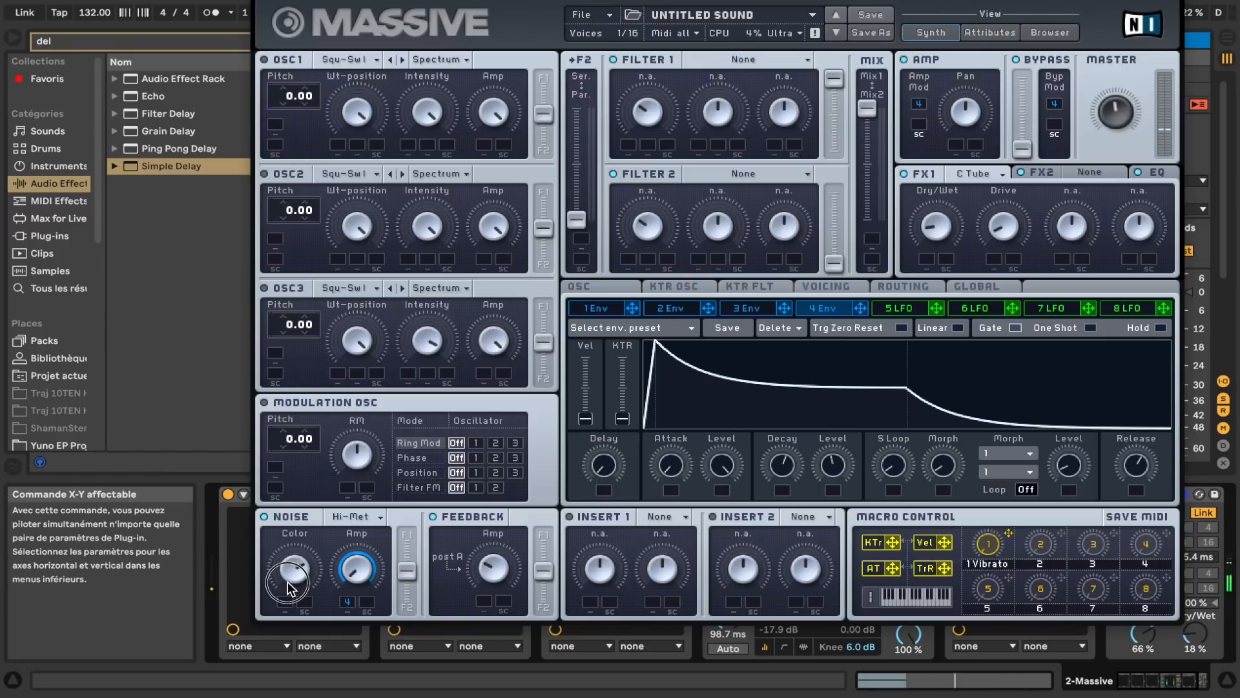
{"action": "left_click", "coordinate": [263, 1]}
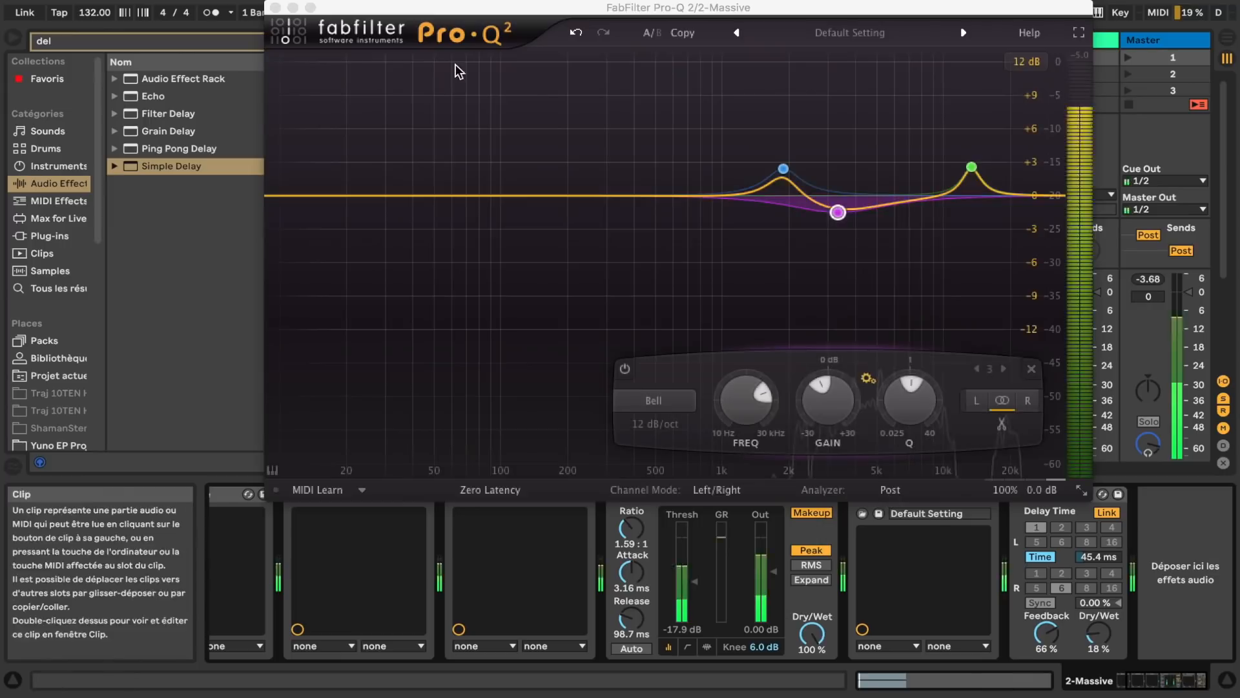
{"action": "mouse_move", "coordinate": [820, 204]}
{"action": "left_mouse_down"}
{"action": "mouse_move", "coordinate": [830, 244]}
{"action": "mouse_move", "coordinate": [815, 228]}
{"action": "left_mouse_up"}
{"action": "left_click_drag", "start_coordinate": [690, 215], "coordinate": [723, 241]}
{"action": "left_click", "coordinate": [275, 8]}
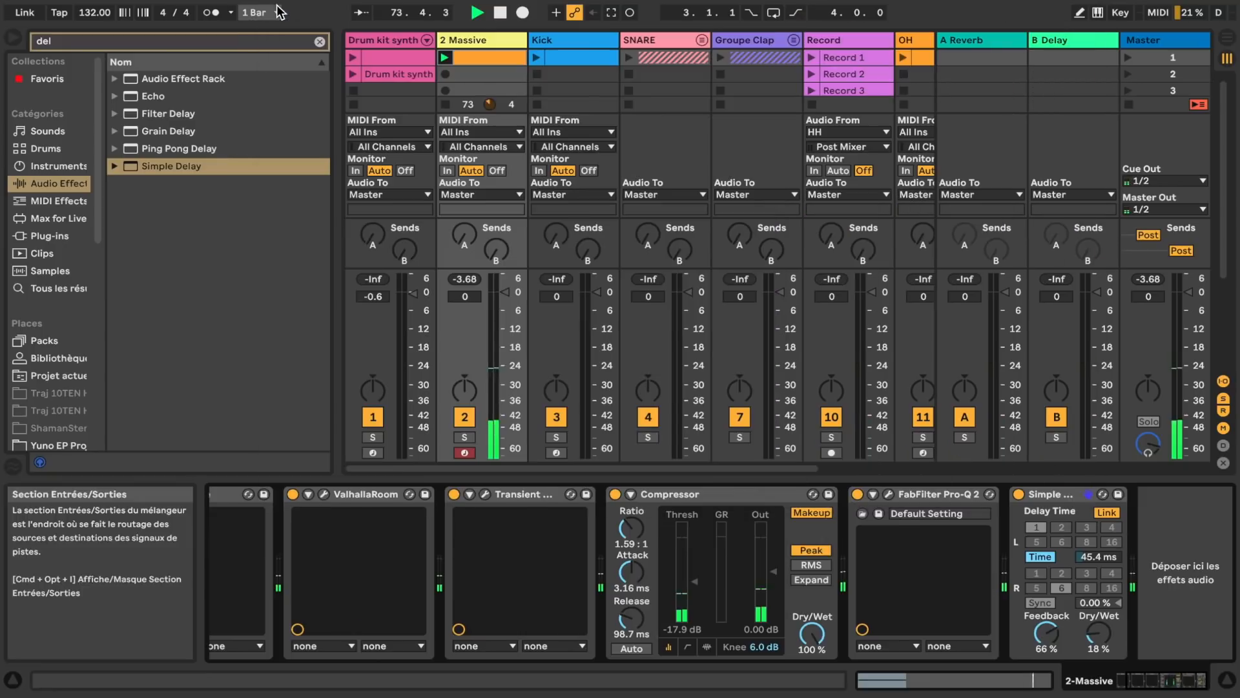
Stop playback and rename the 2 Massive track as Cymball.
{"action": "key", "text": "space"}
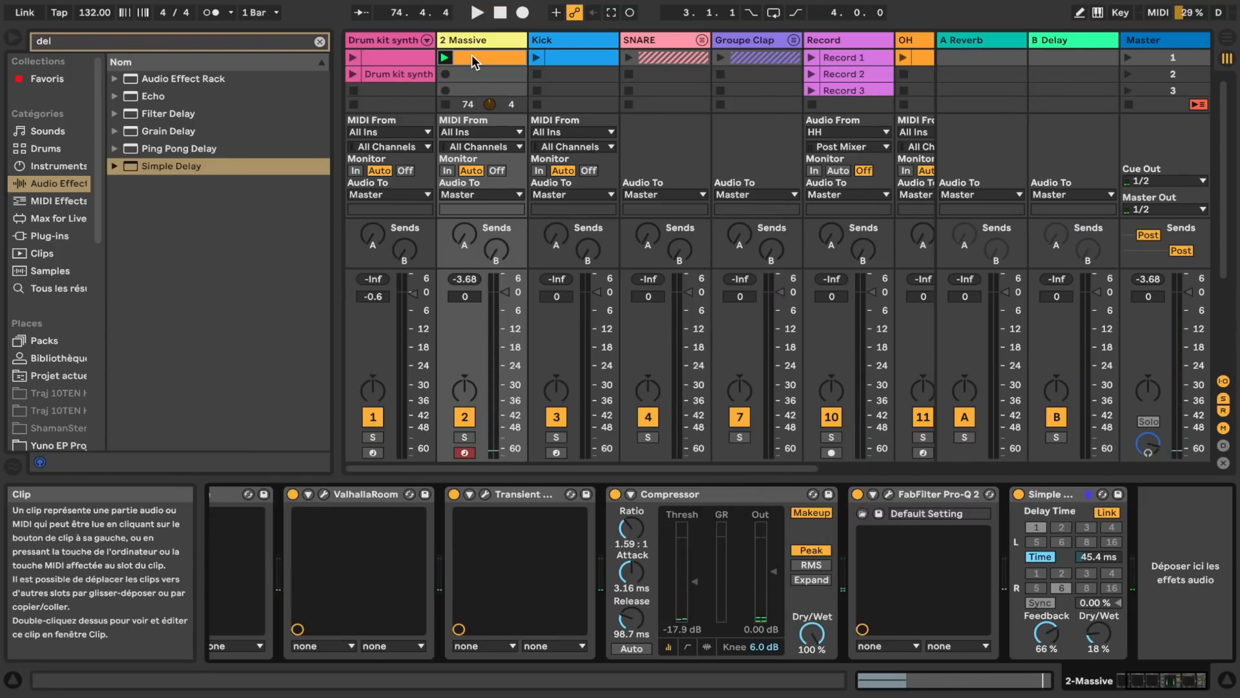
{"action": "left_click", "coordinate": [467, 44]}
{"action": "key", "text": "ctrl+r"}
{"action": "type", "text": "Cymball"}
{"action": "key", "text": "Return"}
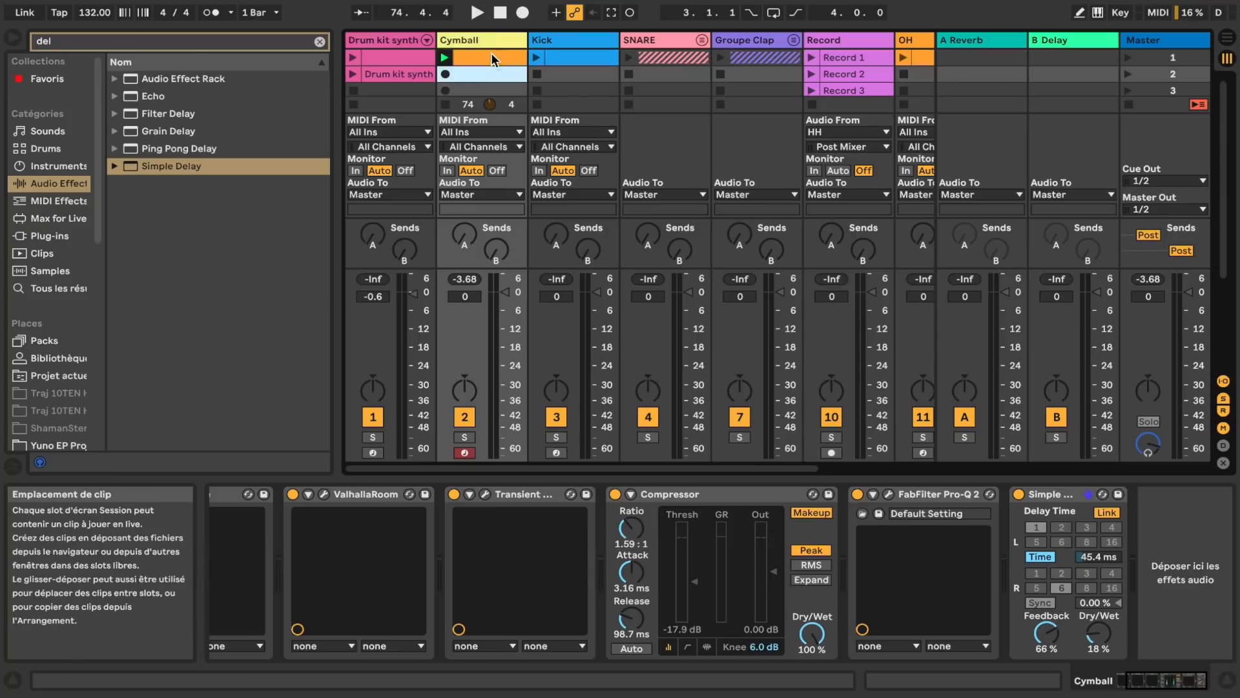
Duplicate the Cymball track, stop the original's clip and play the duplicate's clip instead.
{"action": "key", "text": "ctrl+d"}
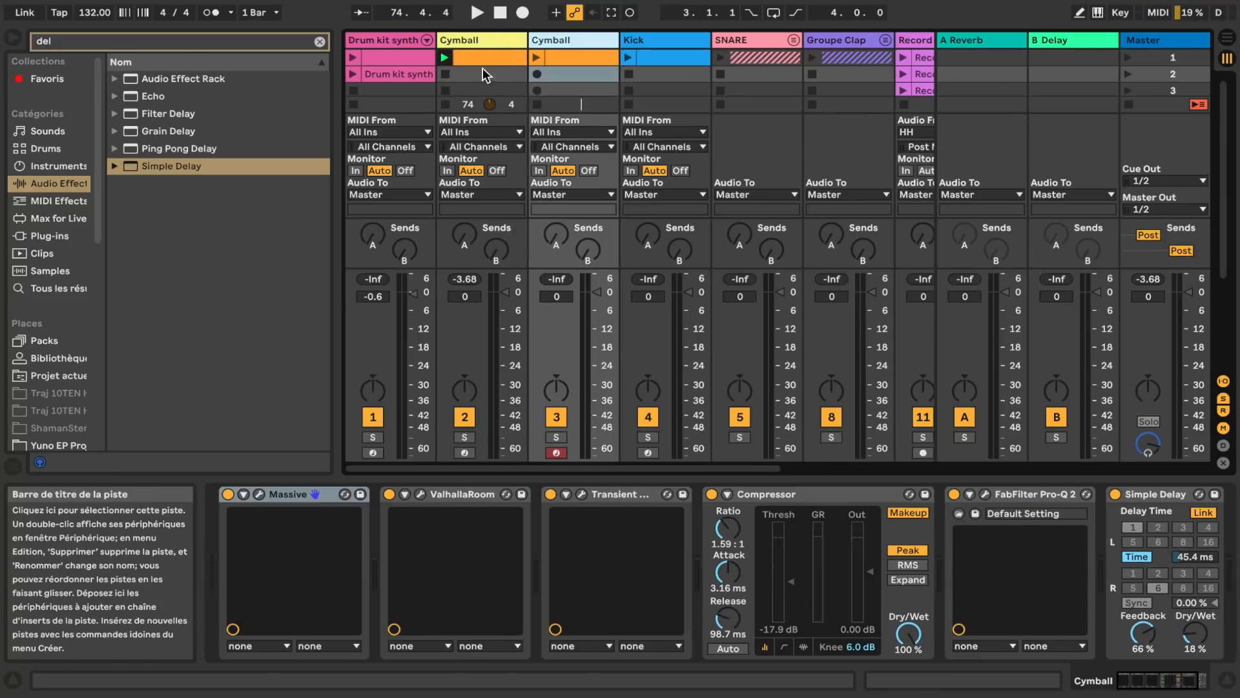
{"action": "left_click", "coordinate": [445, 101]}
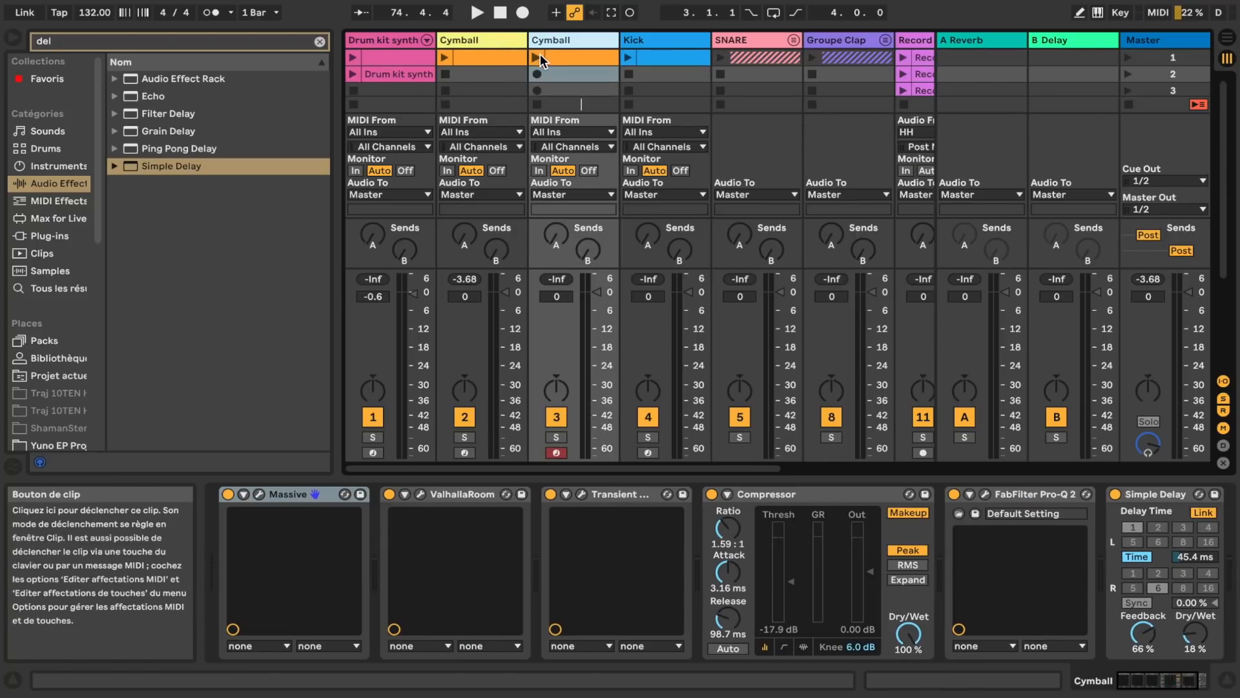
{"action": "left_click", "coordinate": [536, 57]}
{"action": "key", "text": "space"}
{"action": "double_click", "coordinate": [561, 40]}
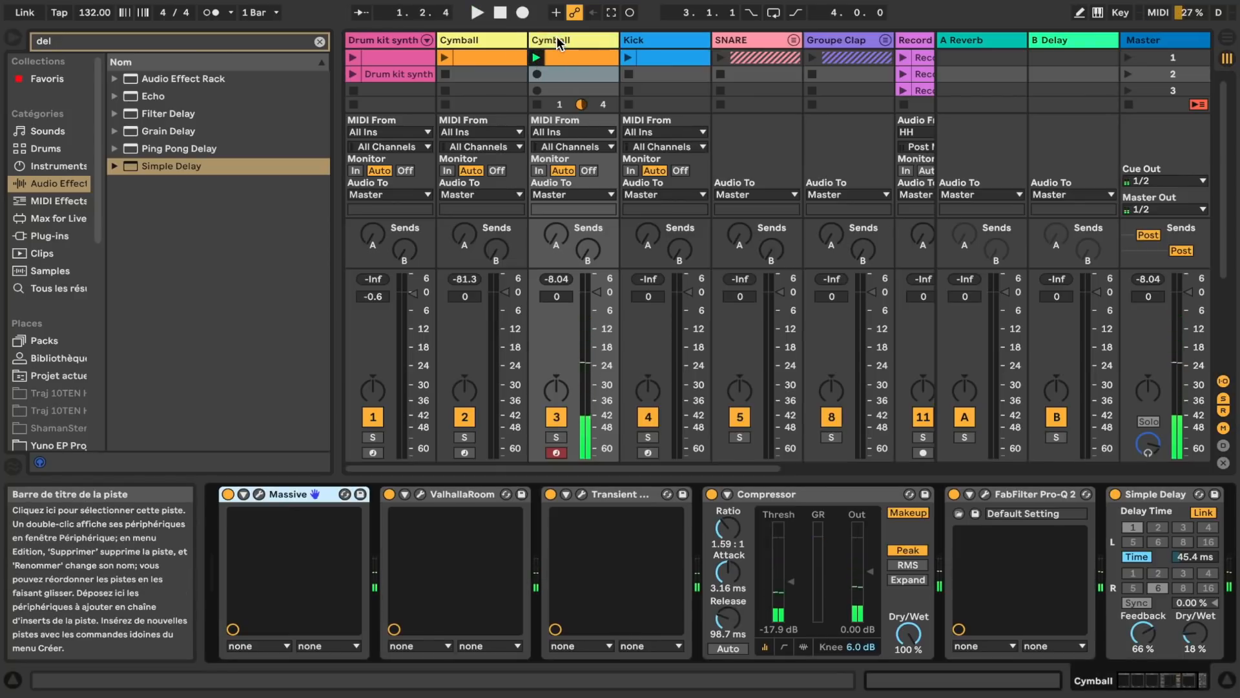
In the duplicate's Massive, lengthen envelope 4's decay, raise its decay level slightly and adjust its release.
{"action": "left_click", "coordinate": [258, 495]}
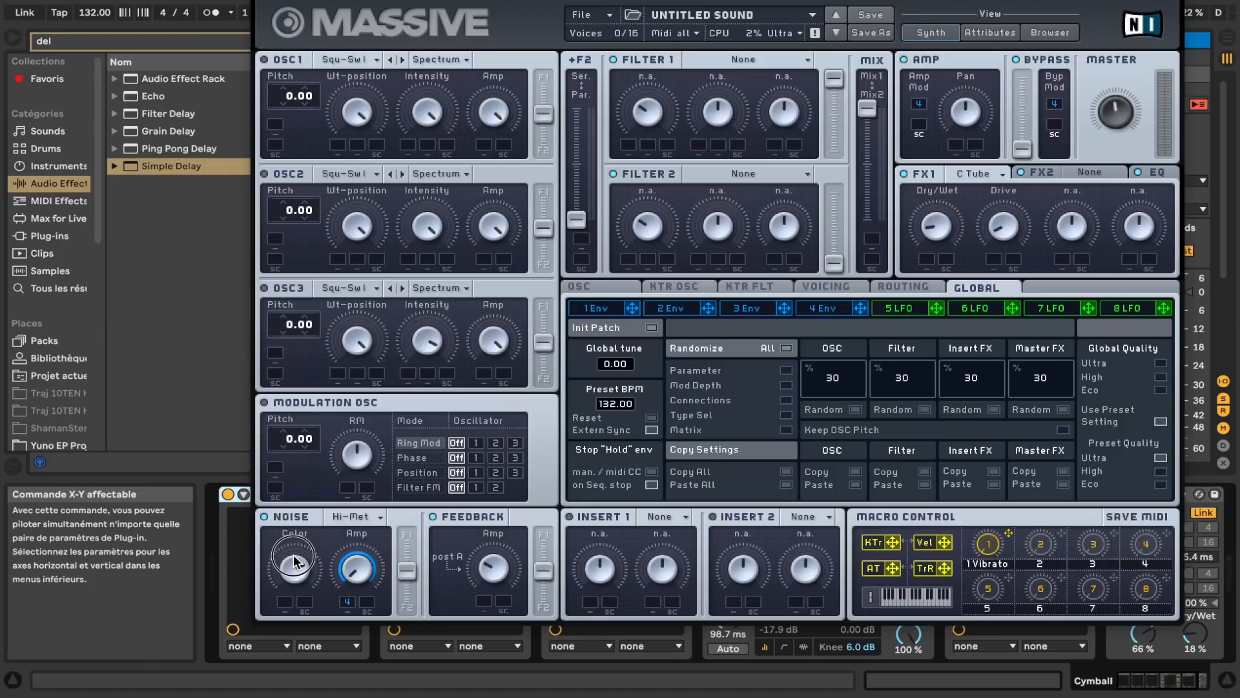
{"action": "left_click", "coordinate": [815, 309]}
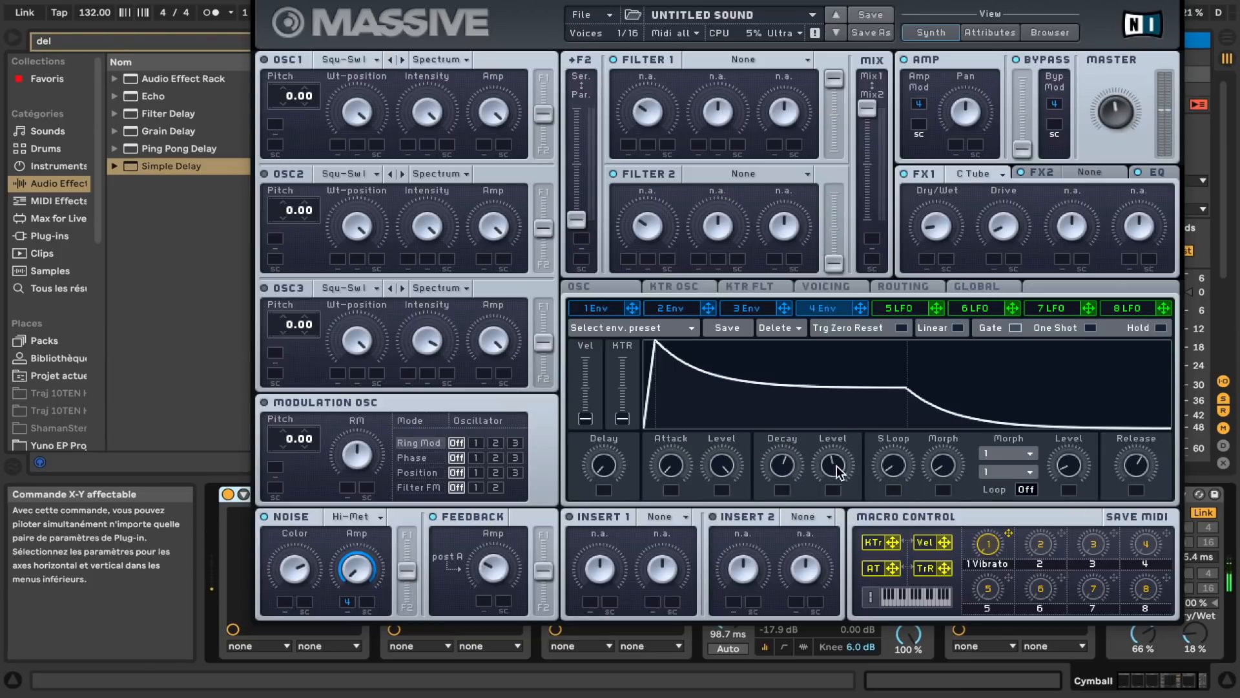
{"action": "left_click_drag", "start_coordinate": [782, 445], "coordinate": [784, 436]}
{"action": "left_click_drag", "start_coordinate": [1135, 468], "coordinate": [1135, 445]}
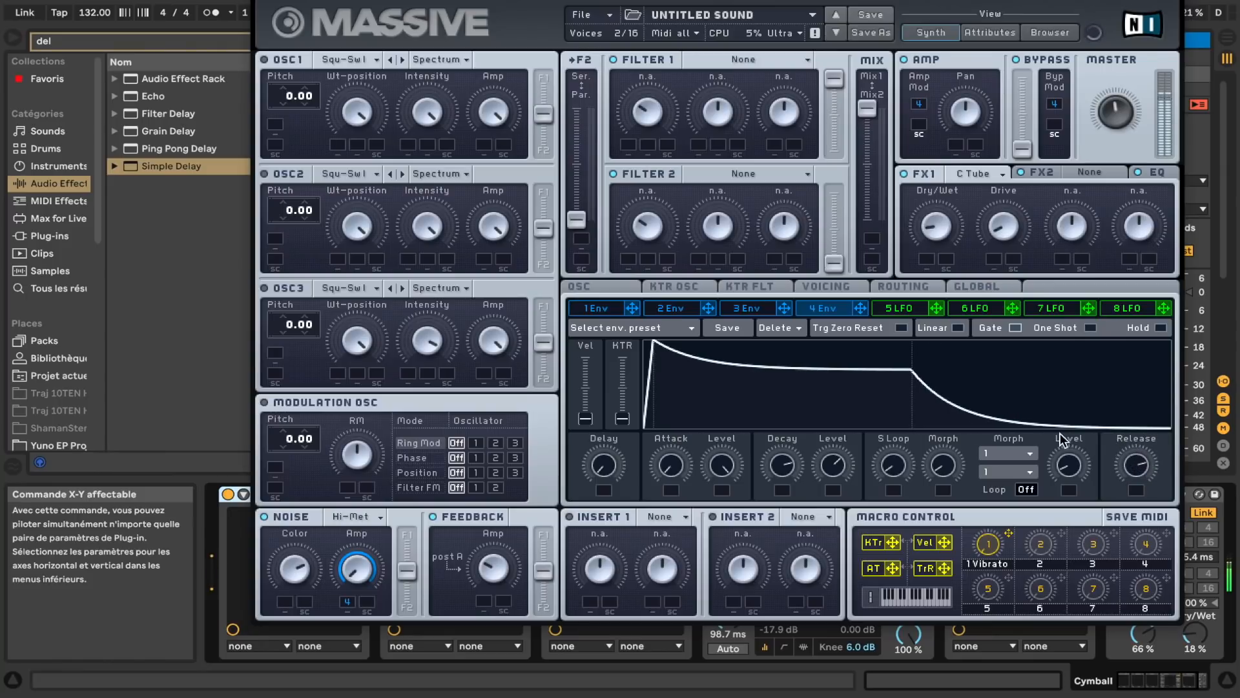
{"action": "left_click_drag", "start_coordinate": [830, 470], "coordinate": [783, 473]}
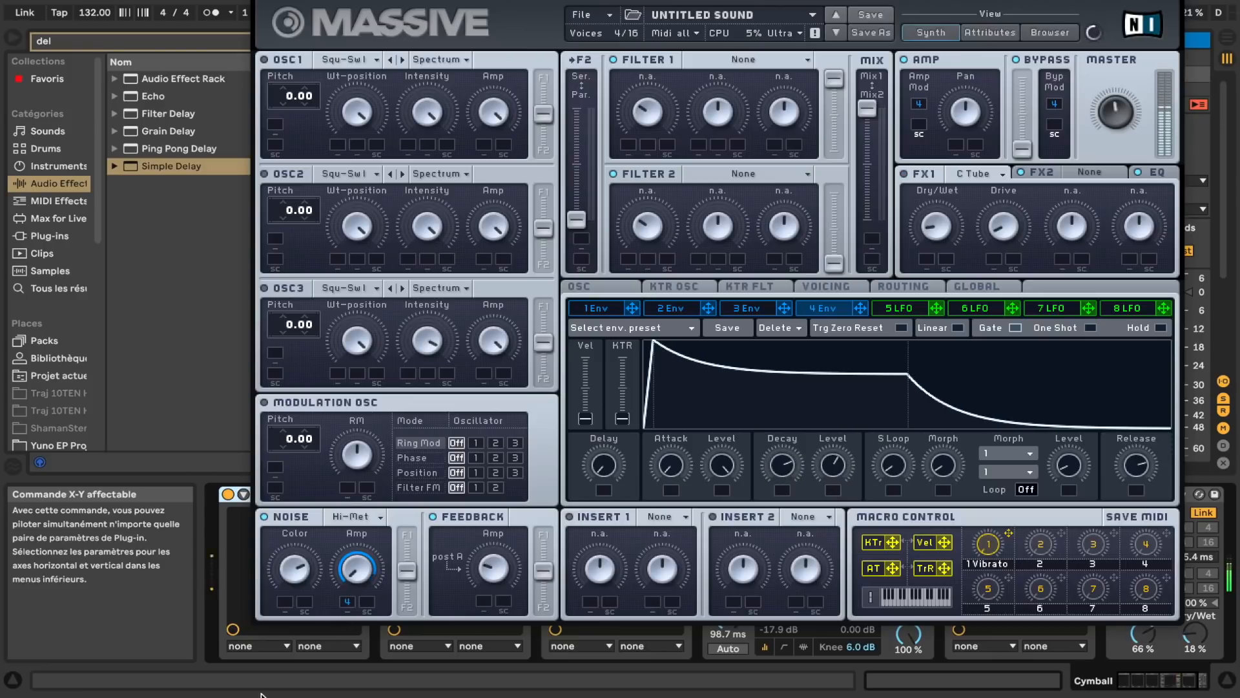
{"action": "left_click_drag", "start_coordinate": [1134, 463], "coordinate": [1132, 477]}
{"action": "left_click_drag", "start_coordinate": [825, 466], "coordinate": [785, 501]}
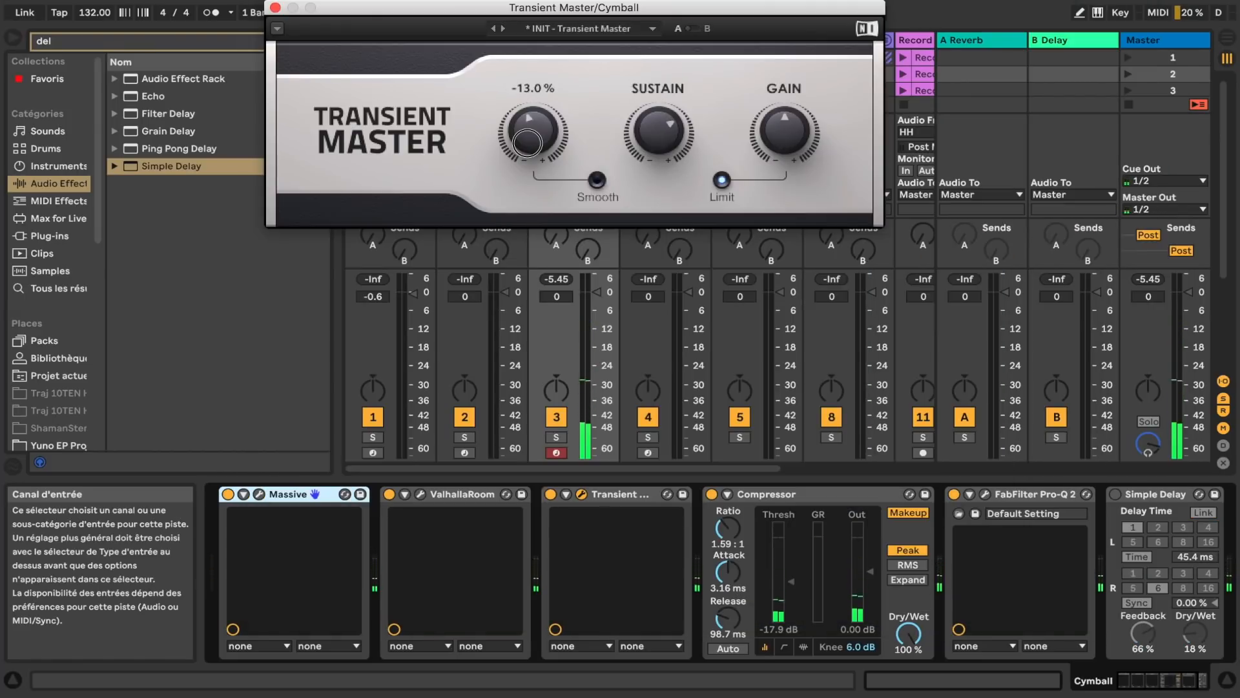
Lower the Transient Master's attack to about -13 % on the duplicated cymbal track.
{"action": "left_click_drag", "start_coordinate": [527, 142], "coordinate": [529, 139]}
{"action": "left_click", "coordinate": [275, 8]}
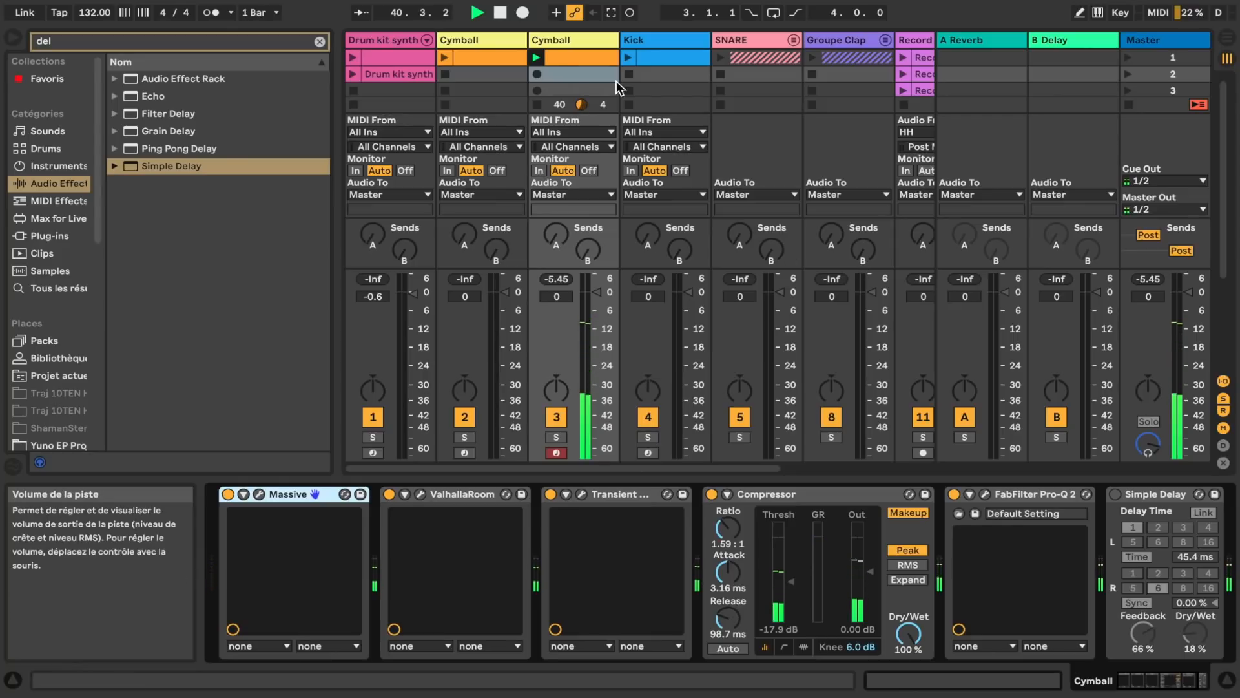
Rename the original cymbal track Cymbal I and record both cymbal tracks into slots 5 and 6 of the Record track.
{"action": "left_click", "coordinate": [501, 39]}
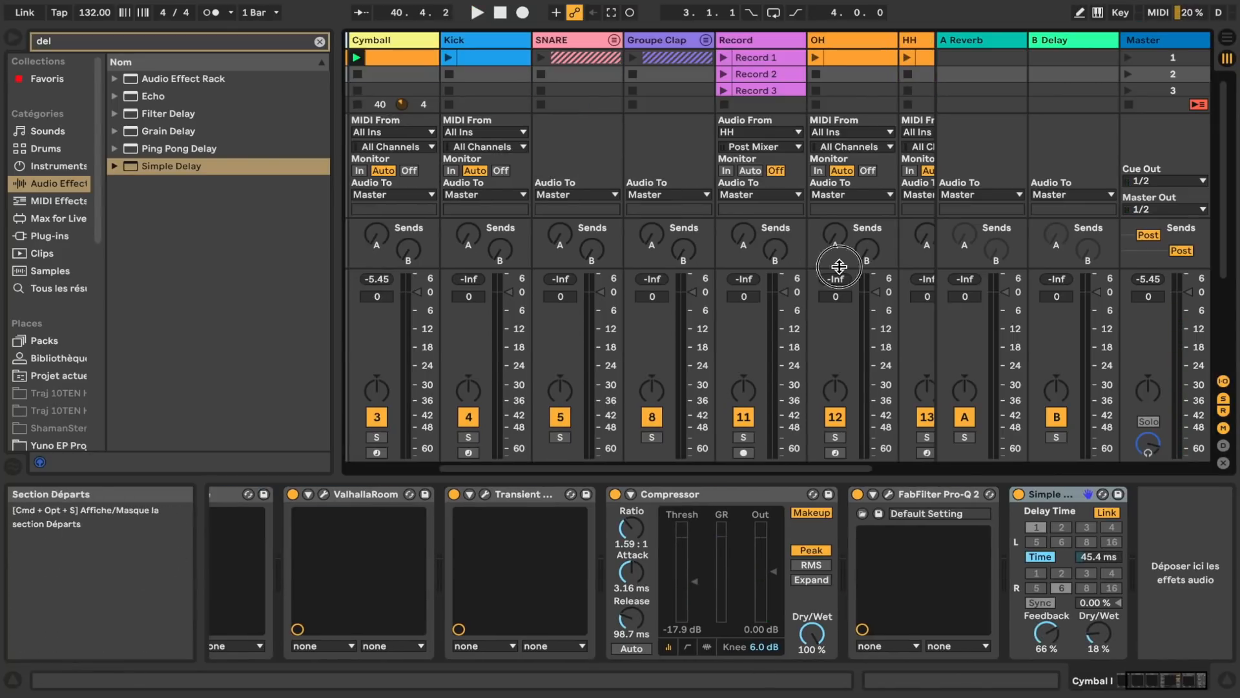
{"action": "left_click", "coordinate": [756, 214]}
{"action": "left_click", "coordinate": [775, 333]}
{"action": "left_click", "coordinate": [619, 452]}
{"action": "left_click", "coordinate": [599, 124]}
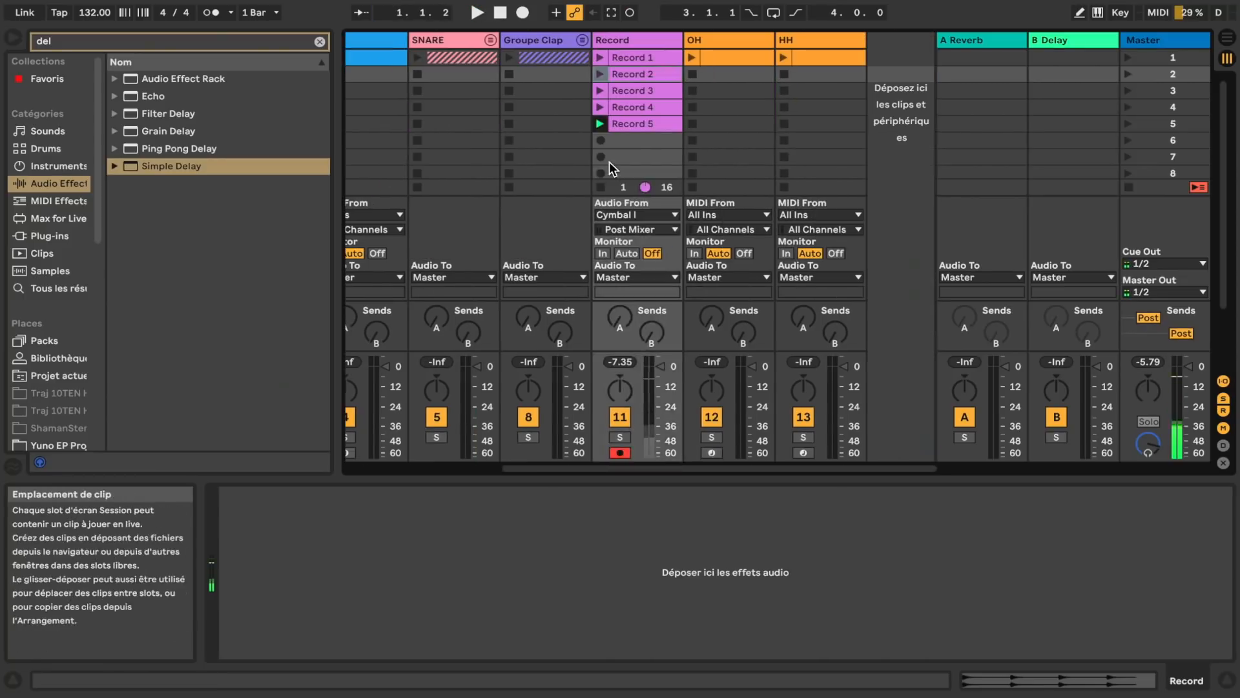
{"action": "left_click", "coordinate": [601, 140]}
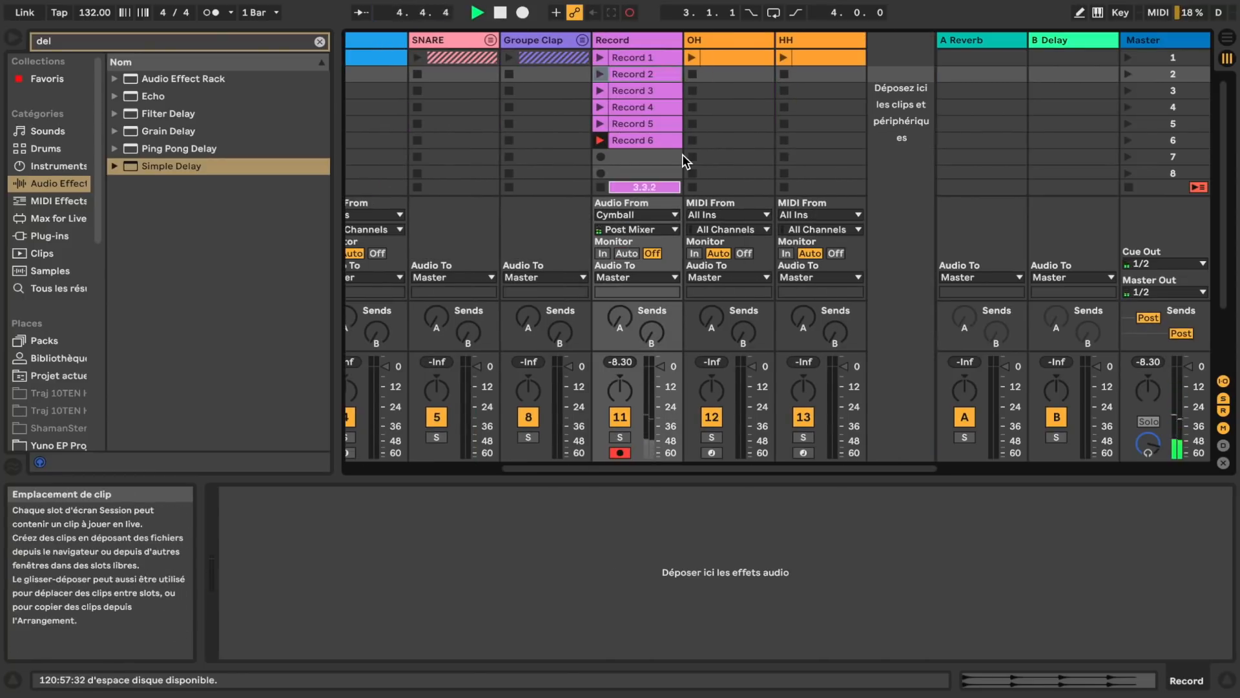
Load the two cymbal recordings onto the Drum Rack's C2 and C#2 pads and arm the Drum kit synth track.
{"action": "left_click_drag", "start_coordinate": [900, 124], "coordinate": [505, 522]}
{"action": "left_click", "coordinate": [540, 187]}
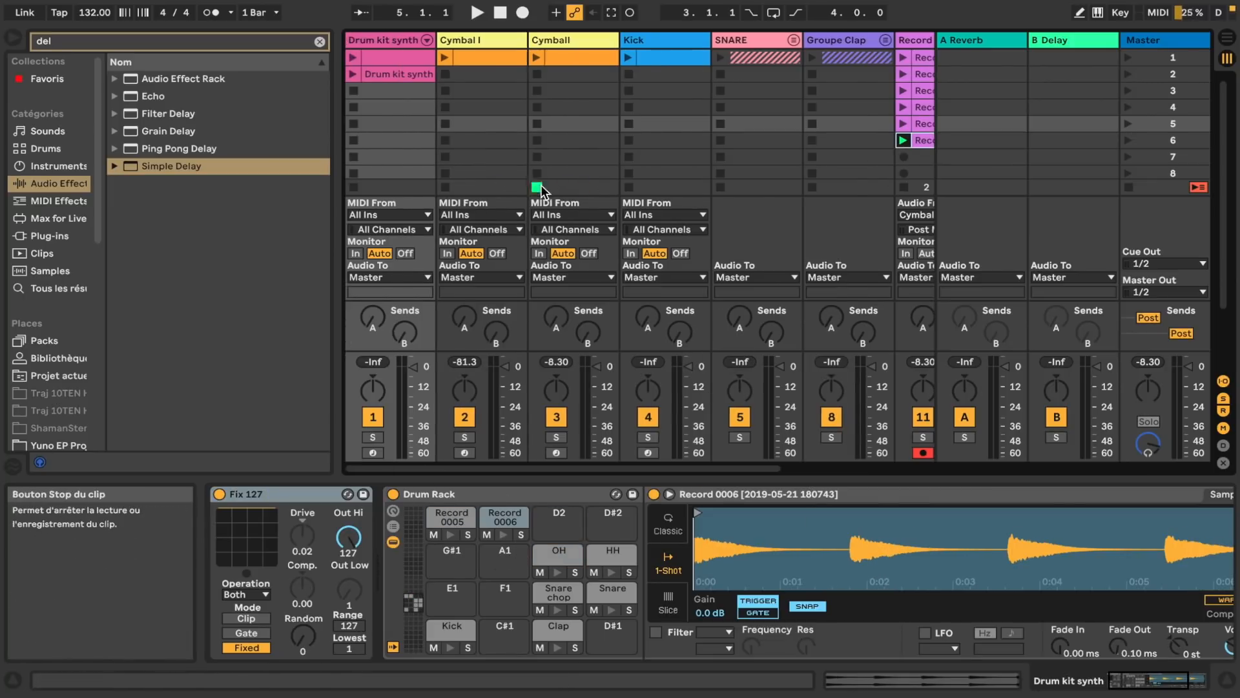
{"action": "left_click", "coordinate": [373, 452]}
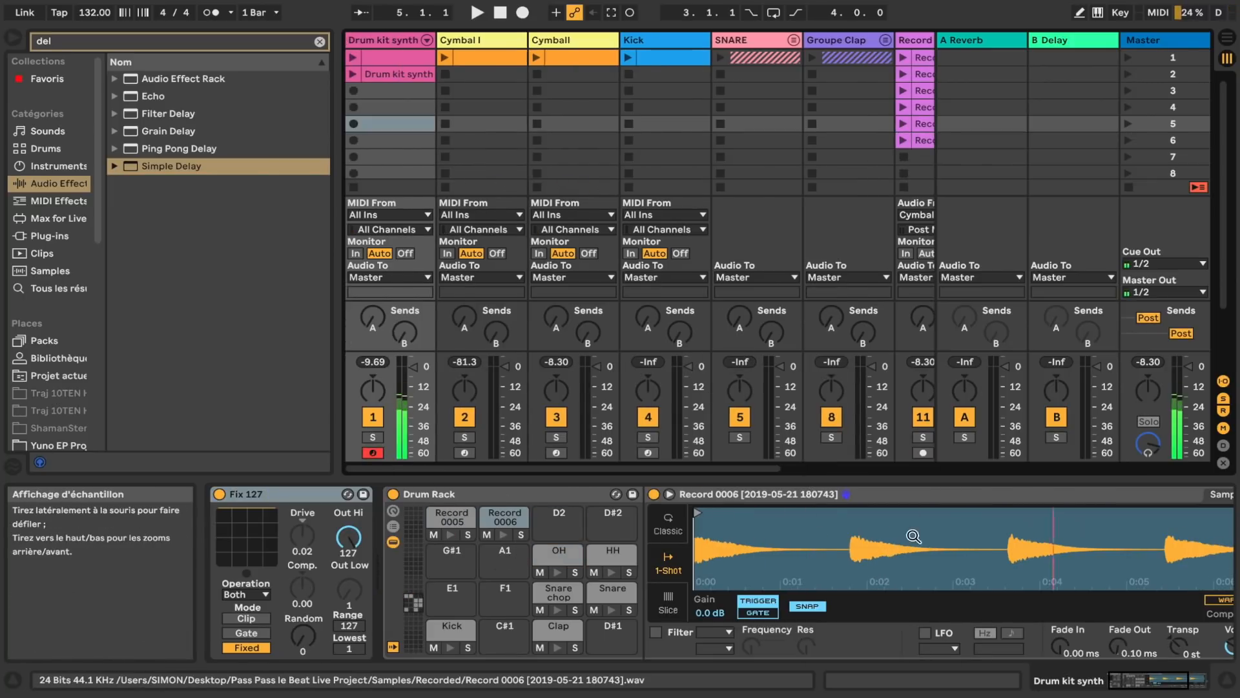
Shorten both cymbal samples in the Drum Rack so each plays only its first hit.
{"action": "left_click", "coordinate": [452, 516]}
{"action": "left_click_drag", "start_coordinate": [1102, 512], "coordinate": [599, 541]}
{"action": "scroll", "coordinate": [599, 541], "scroll_direction": "left", "scroll_amount": 5}
Rename the two new Drum Rack pads Cymbal I and CymbalII.
{"action": "left_click", "coordinate": [454, 522]}
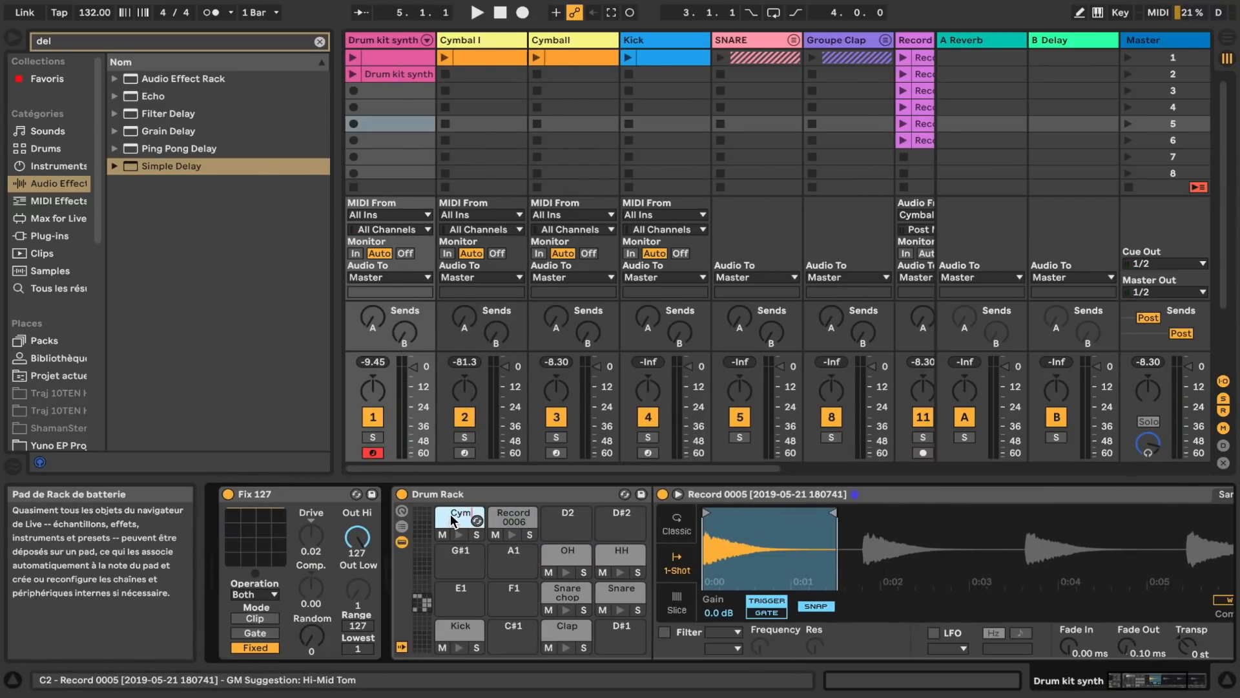
{"action": "left_click", "coordinate": [517, 519]}
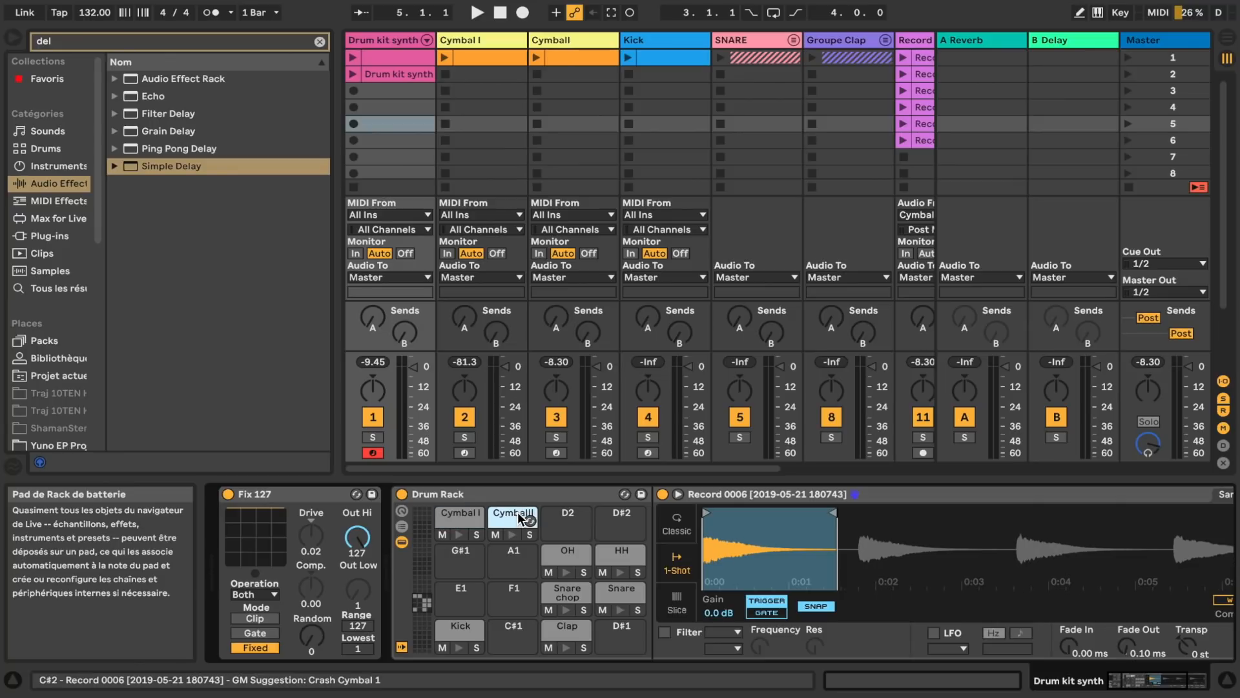
{"action": "key", "text": "Return"}
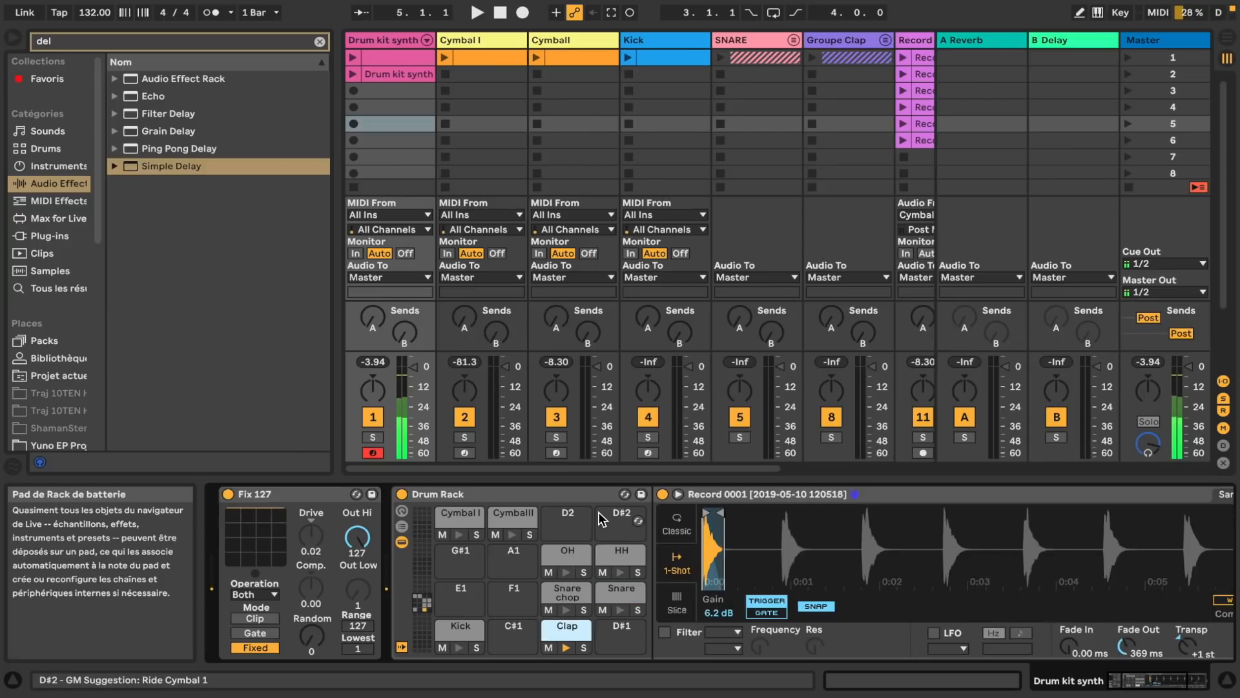
Record a new drum pattern into the Drum kit synth track's third slot and quantize all of its notes.
{"action": "left_click", "coordinate": [630, 13]}
{"action": "left_click", "coordinate": [209, 14]}
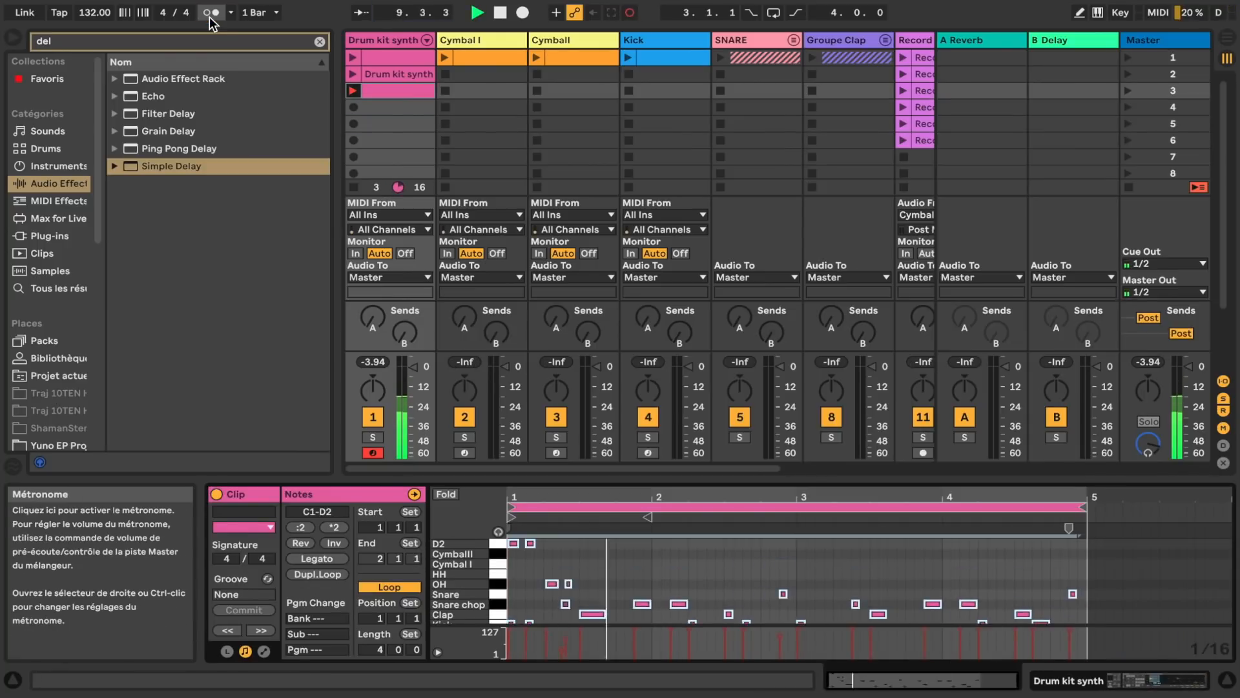
{"action": "key", "text": "super+a"}
{"action": "left_click", "coordinate": [630, 15]}
{"action": "key", "text": "super+shift+u"}
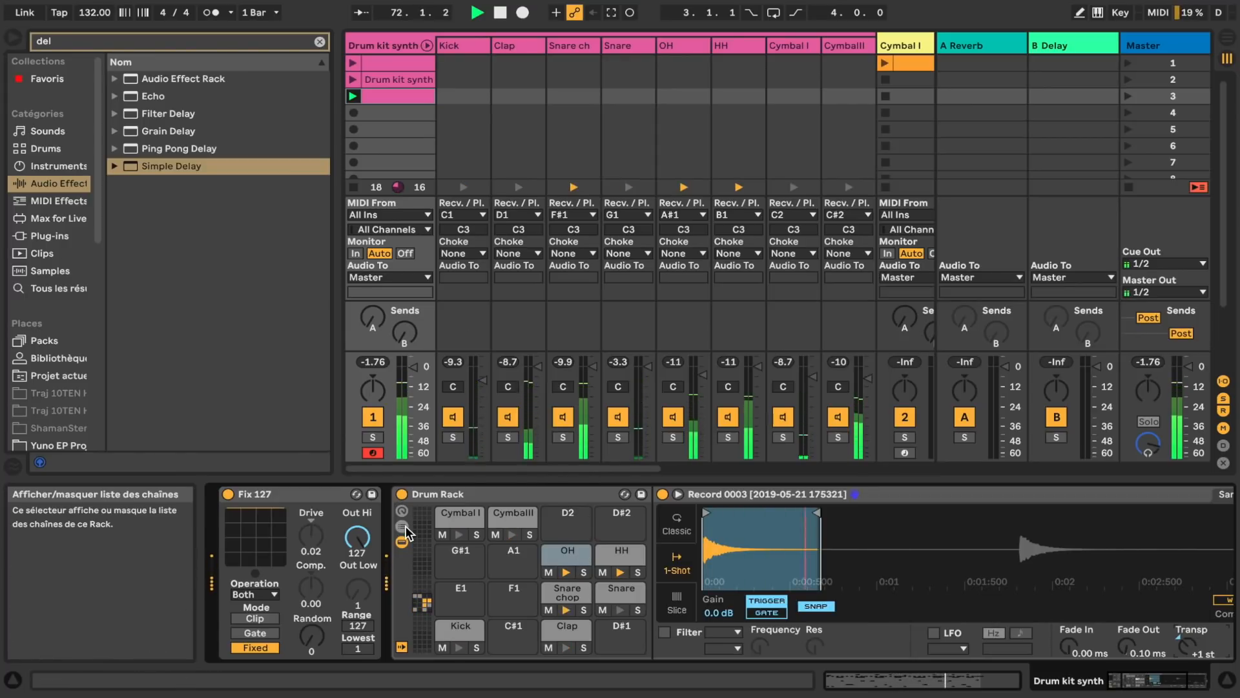
Stop playback, collapse the Drum kit synth chains and load the Massive Audio Unit on a new MIDI track.
{"action": "key", "text": "space"}
{"action": "left_click", "coordinate": [427, 46]}
{"action": "scroll", "coordinate": [708, 119], "scroll_direction": "right", "scroll_amount": 5}
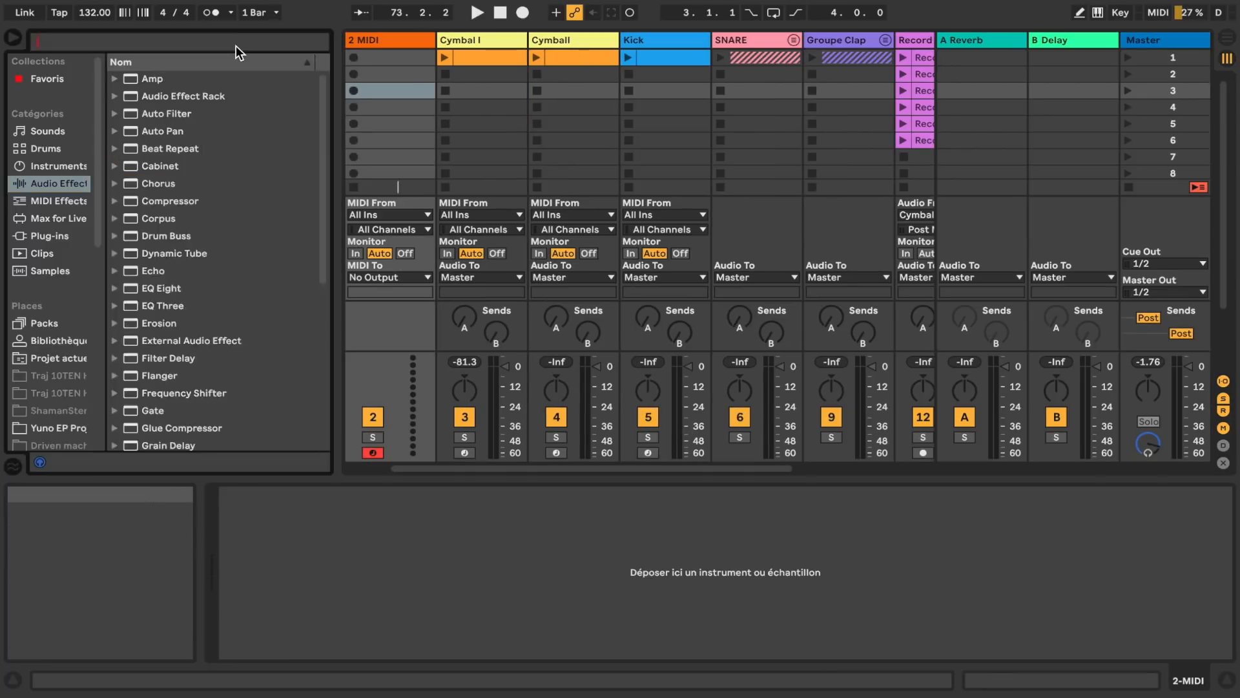
{"action": "type", "text": "massive"}
{"action": "left_click", "coordinate": [111, 80]}
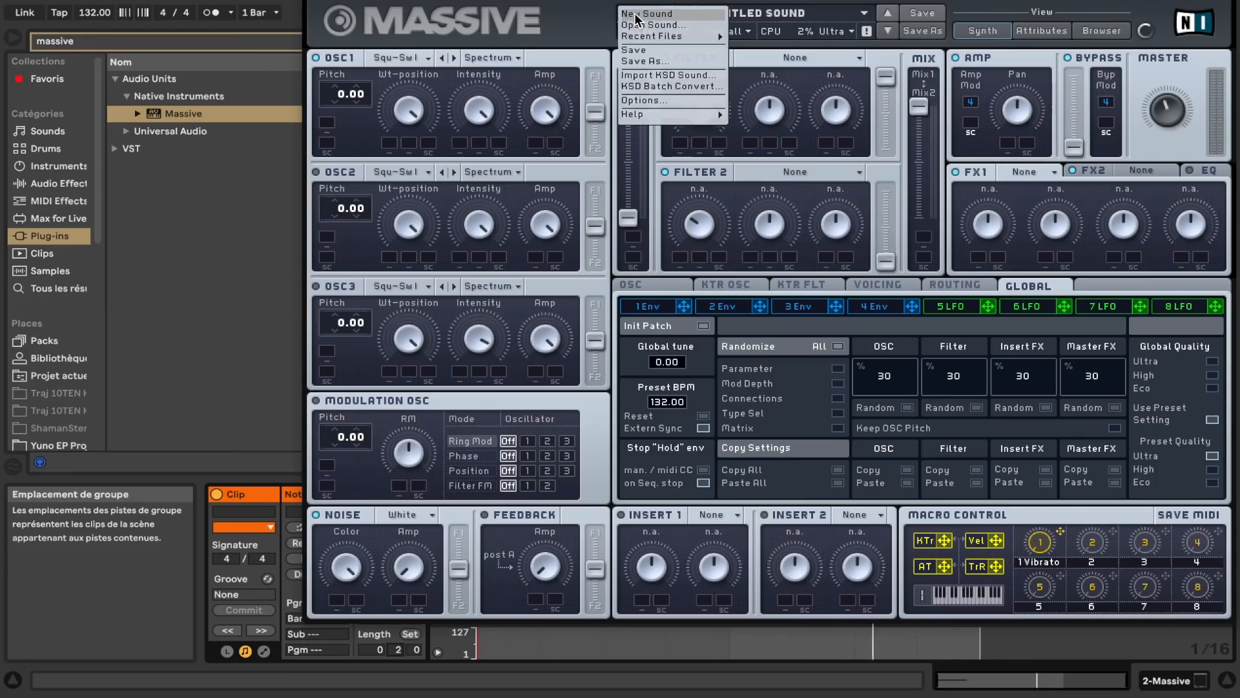
Start a new Massive sound with oscillator phases restarting via gate and the vibrato's internal envelope decay shortened to midway.
{"action": "left_click", "coordinate": [636, 14]}
{"action": "left_click", "coordinate": [659, 288]}
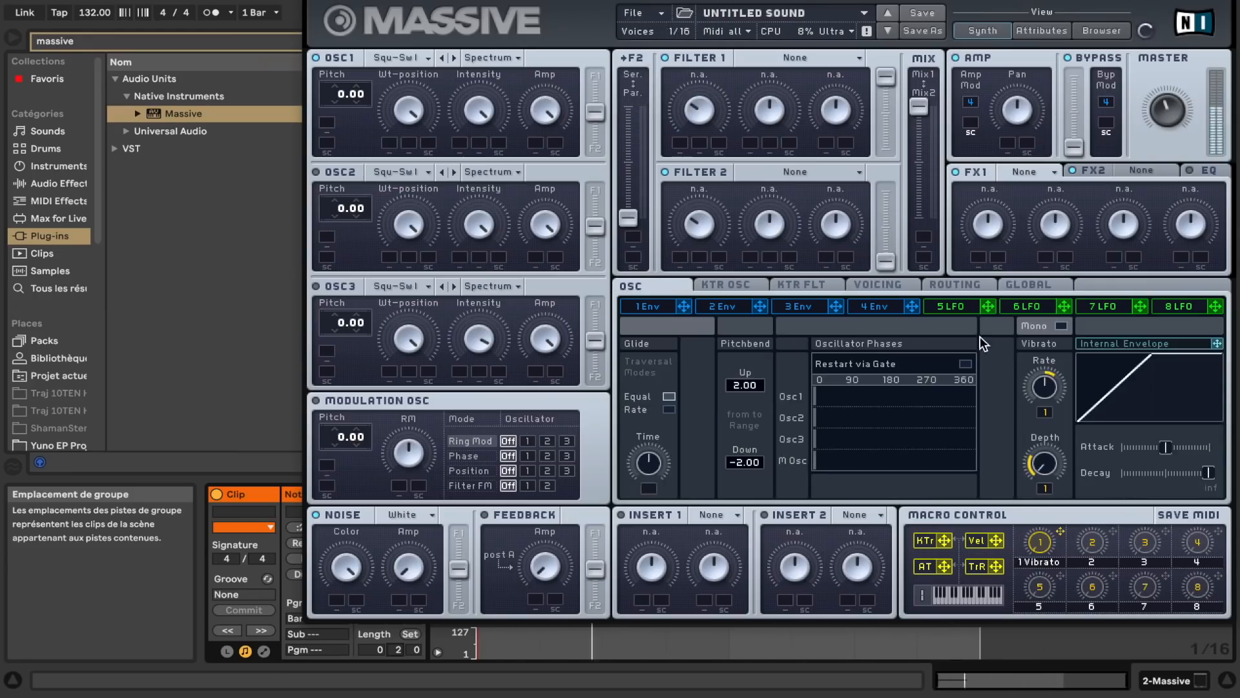
{"action": "left_click_drag", "start_coordinate": [1166, 472], "coordinate": [1160, 475]}
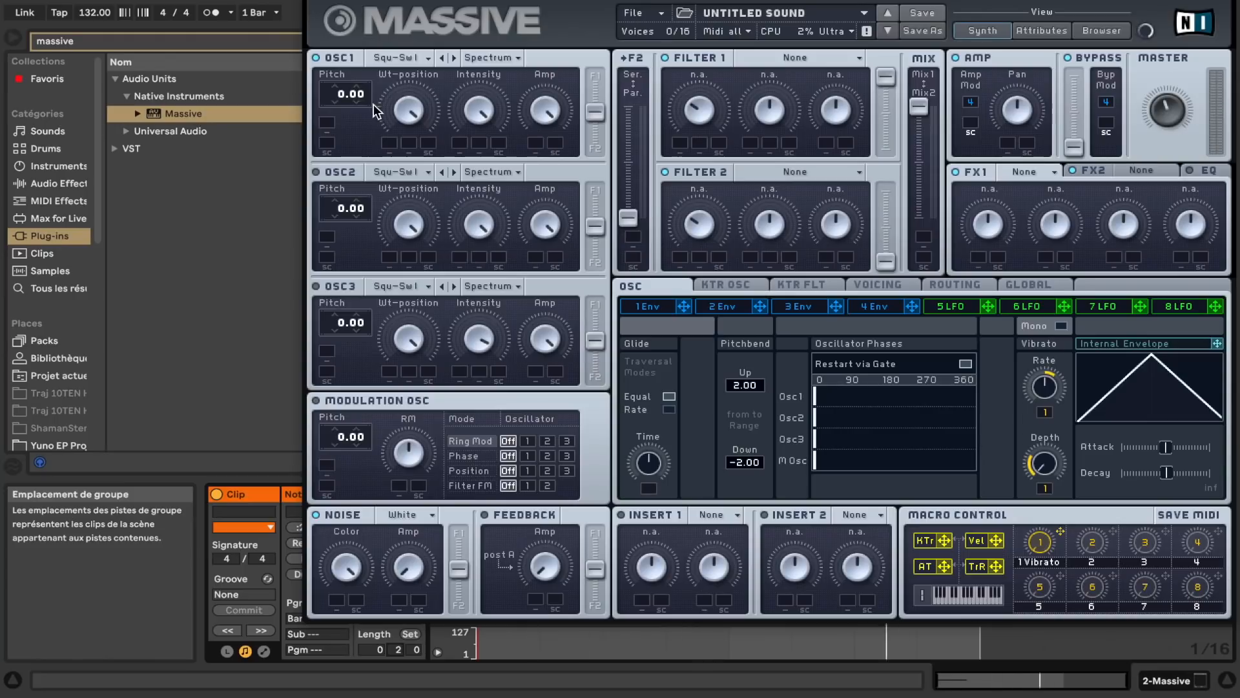
Set oscillator 1 to the Woody wavetable at a pitch of -24.00 and assign envelope 4 to its amp.
{"action": "left_click", "coordinate": [412, 58]}
{"action": "left_click", "coordinate": [460, 388]}
{"action": "left_click", "coordinate": [911, 309]}
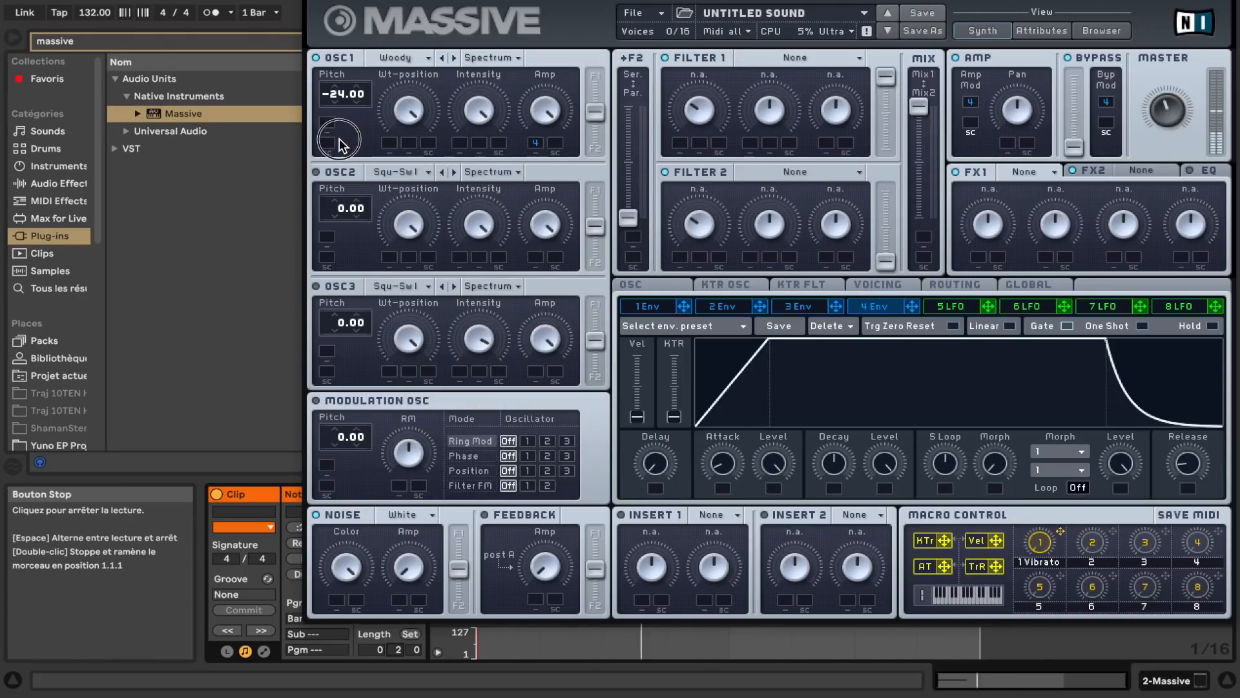
Set oscillator 1's pitch to -12.00 and shape envelope 4 with minimum attack, a shorter decay and a lower decay level.
{"action": "left_click_drag", "start_coordinate": [405, 120], "coordinate": [429, 32]}
{"action": "left_click_drag", "start_coordinate": [722, 463], "coordinate": [738, 529]}
{"action": "left_click_drag", "start_coordinate": [834, 463], "coordinate": [818, 475]}
{"action": "mouse_move", "coordinate": [884, 463]}
{"action": "left_mouse_down"}
{"action": "mouse_move", "coordinate": [881, 651]}
{"action": "mouse_move", "coordinate": [884, 446]}
{"action": "left_mouse_up"}
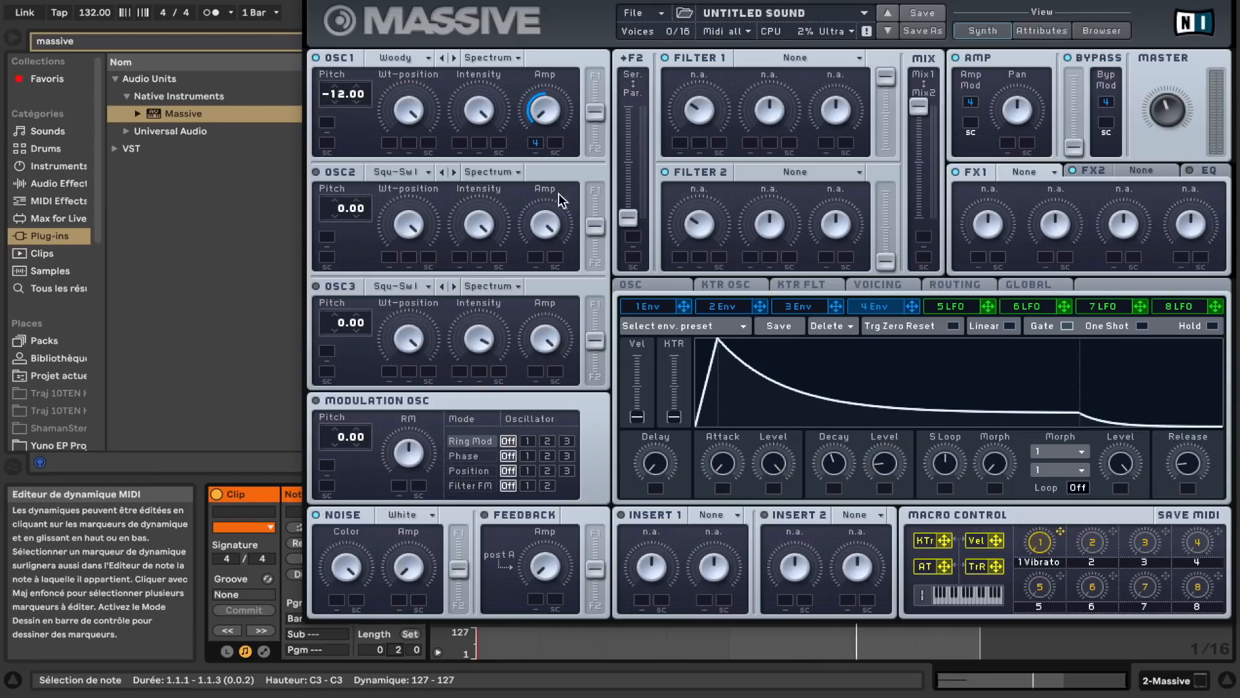
Raise the feedback amp slightly and assign envelope 4 to the noise amp.
{"action": "left_click", "coordinate": [540, 543]}
{"action": "left_click_drag", "start_coordinate": [911, 310], "coordinate": [400, 600]}
Try the Brown and Bright types for the noise generator.
{"action": "left_click", "coordinate": [402, 515]}
{"action": "left_click", "coordinate": [407, 500]}
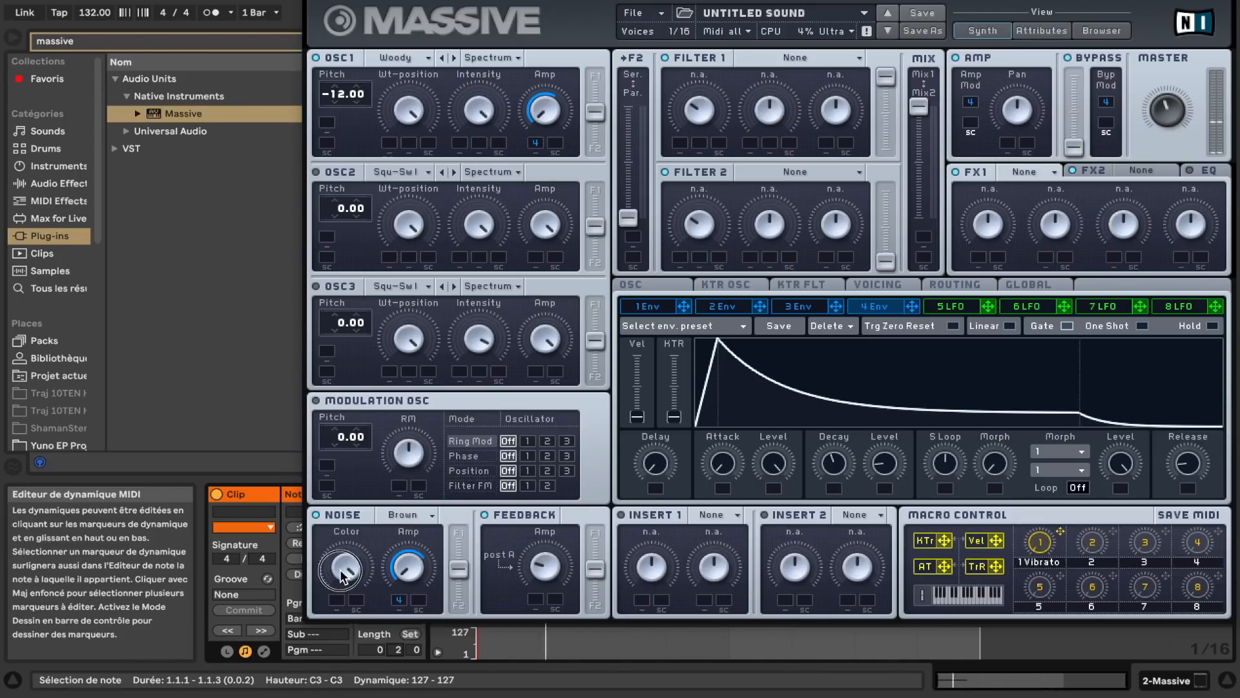
{"action": "left_click", "coordinate": [390, 516]}
{"action": "left_click", "coordinate": [392, 502]}
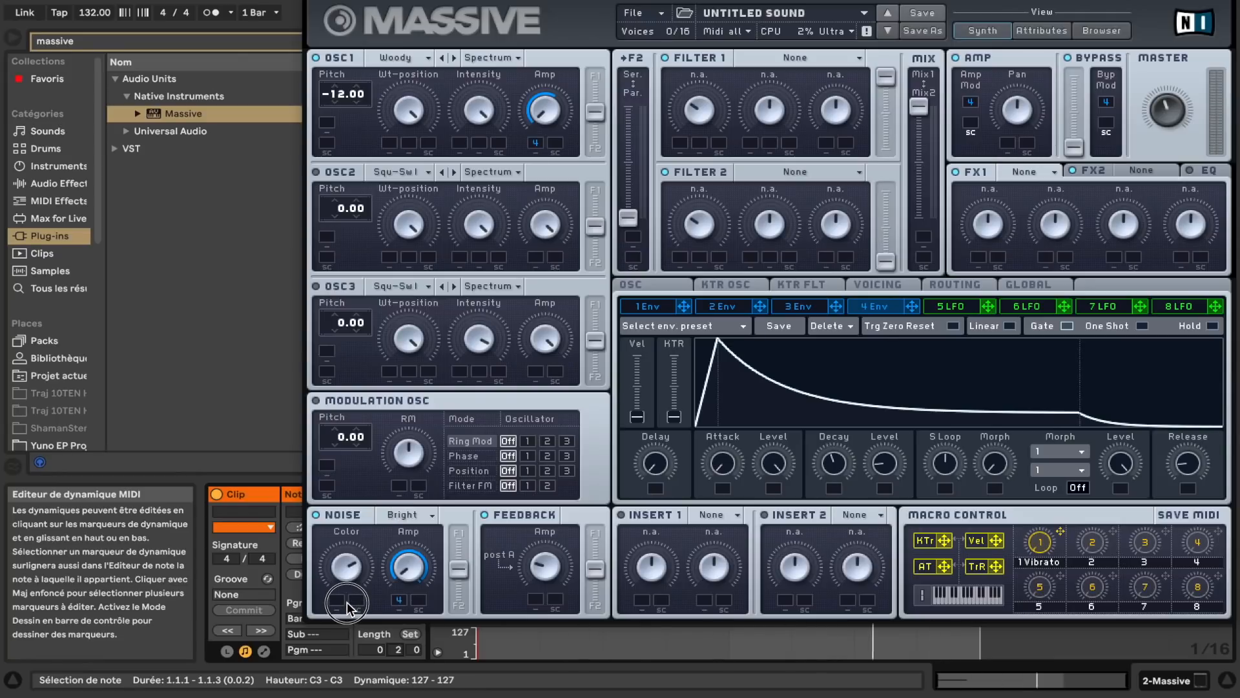
Reduce envelope 4's modulation of oscillator 1's amp, minimize the wavetable position and set the intensity midway.
{"action": "left_click_drag", "start_coordinate": [535, 143], "coordinate": [536, 169]}
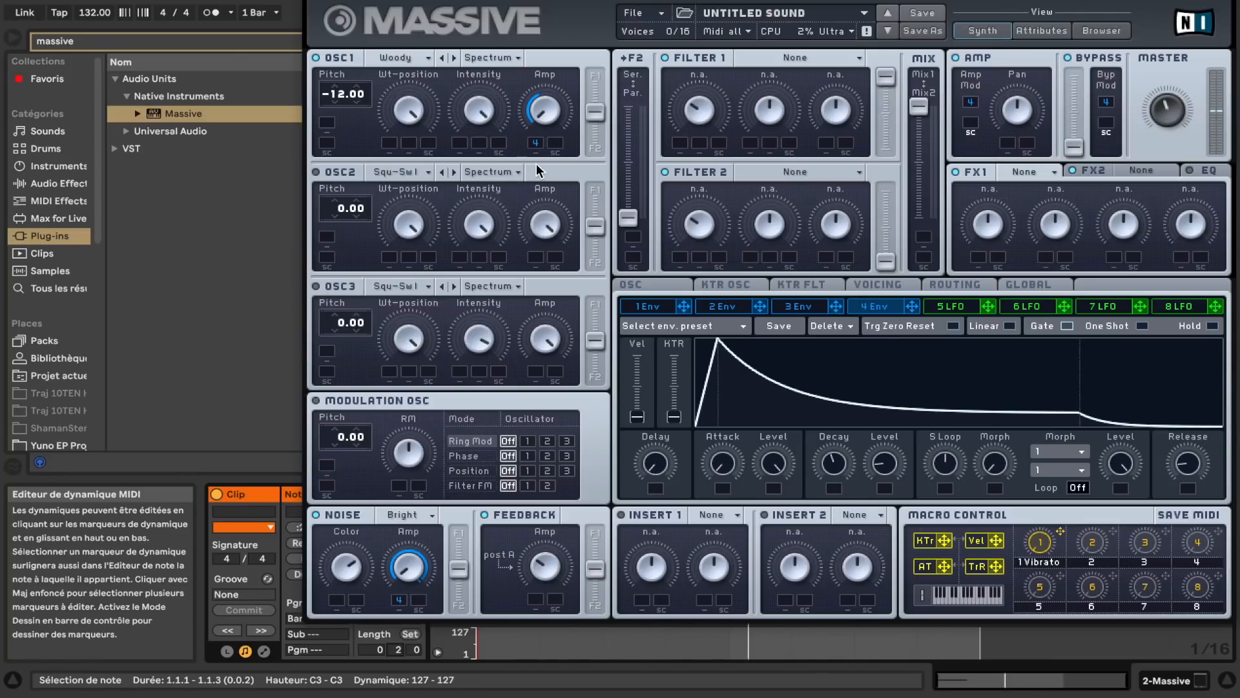
{"action": "left_click_drag", "start_coordinate": [473, 132], "coordinate": [475, 138]}
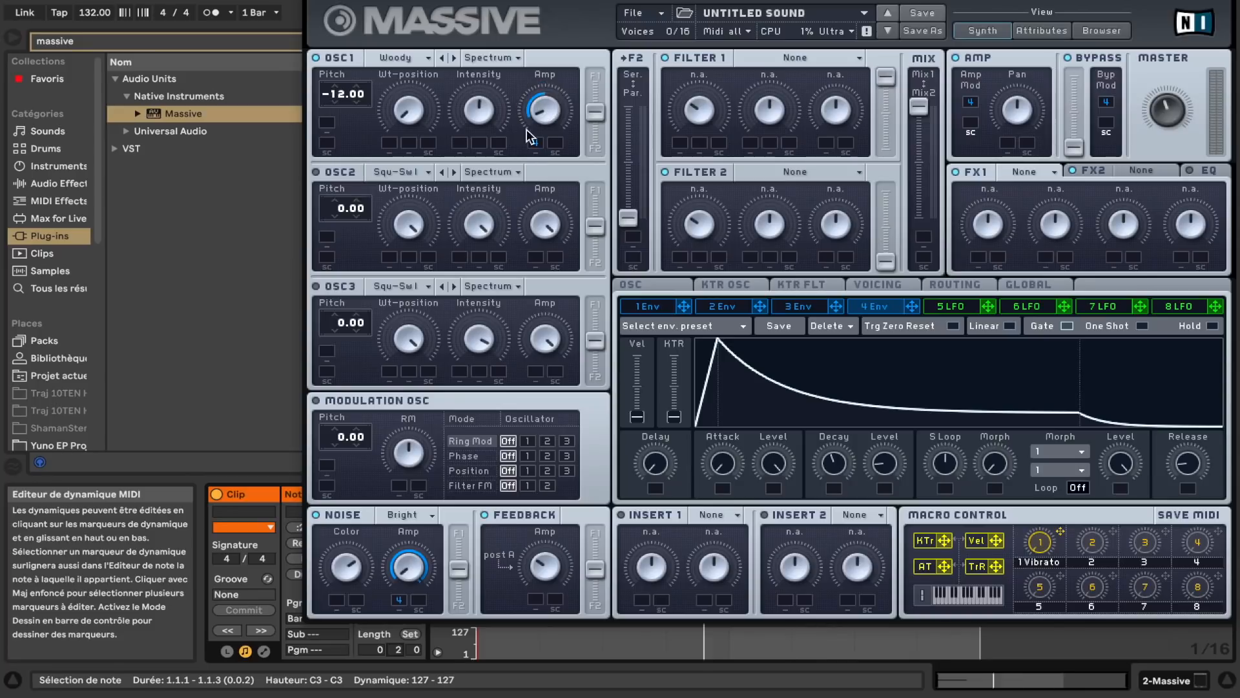
Switch the noise to White with a higher color value and shorten envelope 4's decay.
{"action": "left_click", "coordinate": [404, 515]}
{"action": "left_click", "coordinate": [425, 495]}
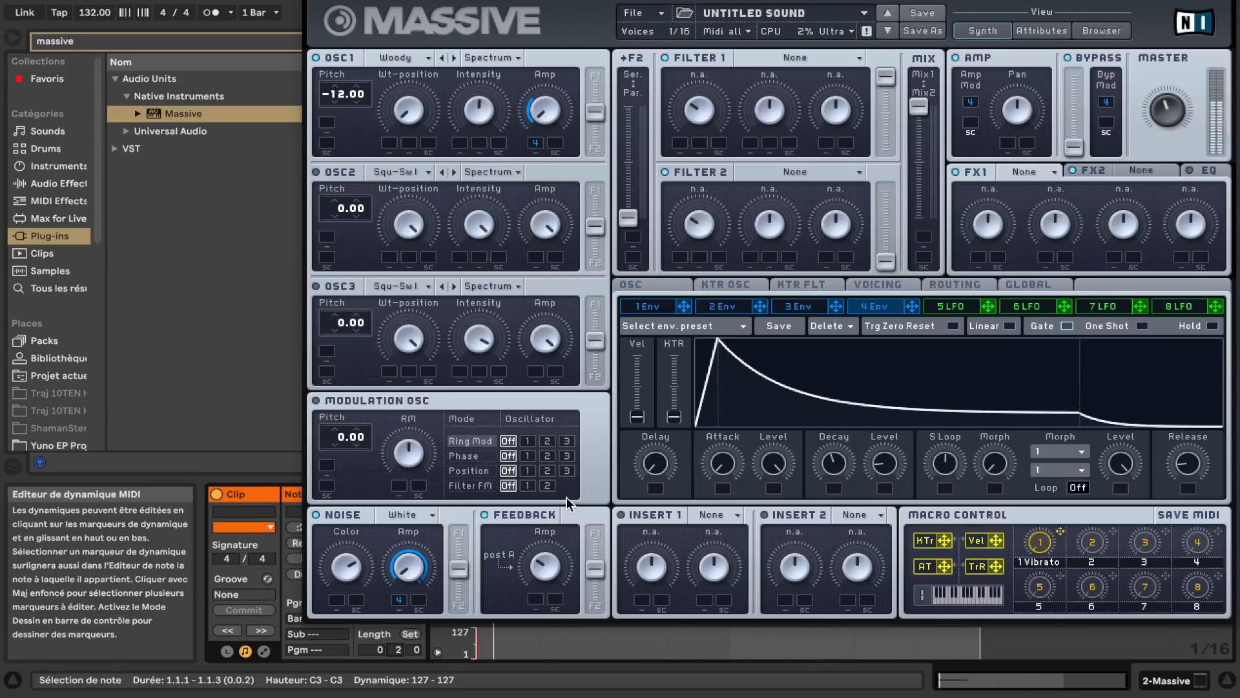
{"action": "left_click_drag", "start_coordinate": [341, 573], "coordinate": [343, 546]}
{"action": "left_click_drag", "start_coordinate": [834, 460], "coordinate": [838, 474]}
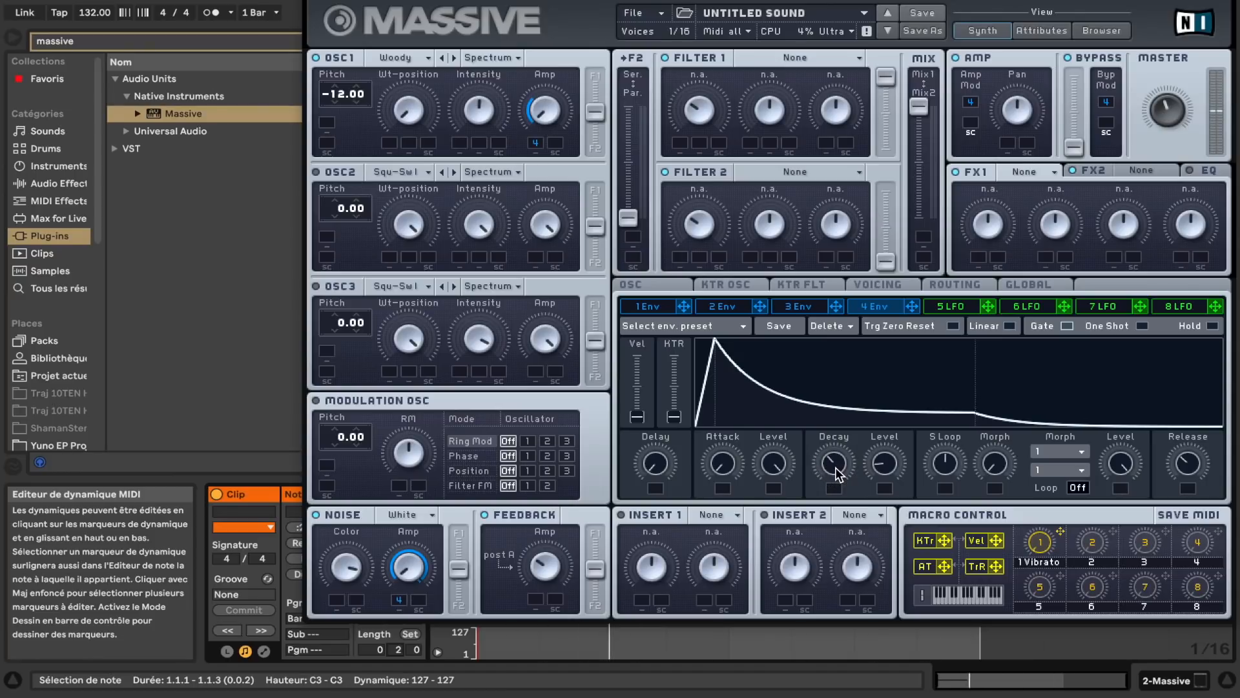
Set Insert 1 to the bitcrusher and adjust its dry/wet and crush amounts.
{"action": "left_click", "coordinate": [717, 516]}
{"action": "left_click", "coordinate": [718, 555]}
{"action": "left_click_drag", "start_coordinate": [653, 571], "coordinate": [654, 562]}
{"action": "left_click_drag", "start_coordinate": [715, 564], "coordinate": [716, 552]}
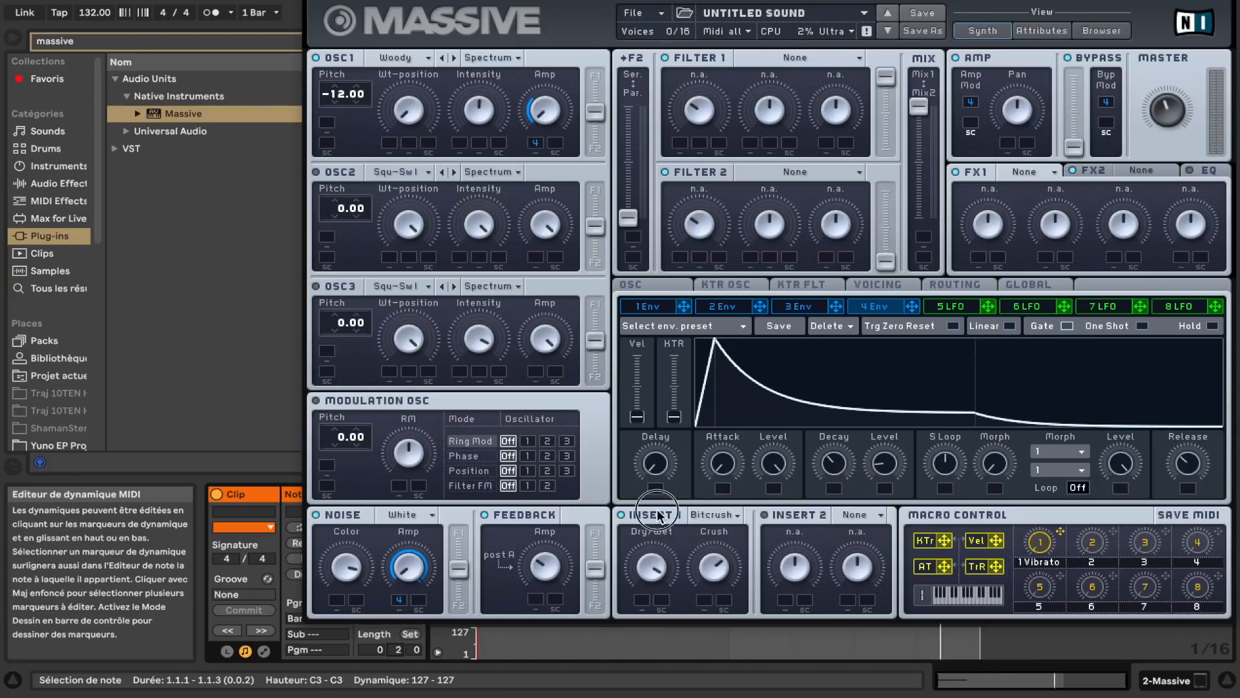
Set FX1 to Tele Tube and Insert 2 to the S & H effect.
{"action": "left_click", "coordinate": [1048, 173]}
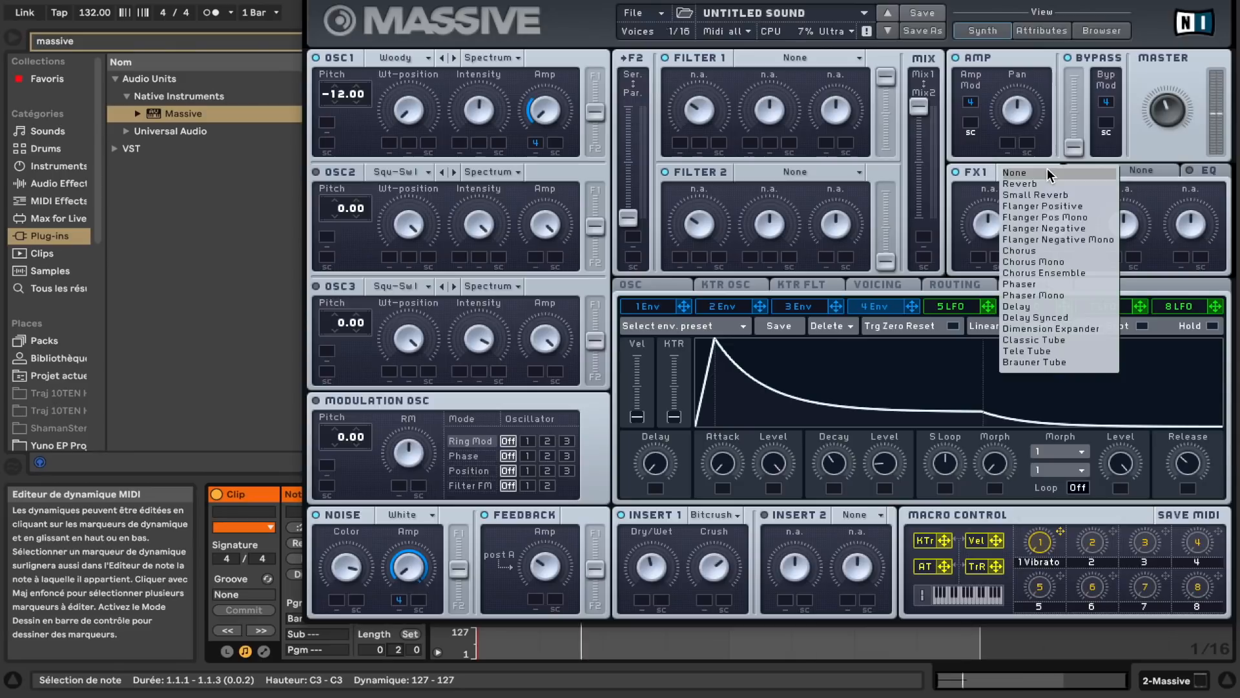
{"action": "left_click", "coordinate": [1027, 350]}
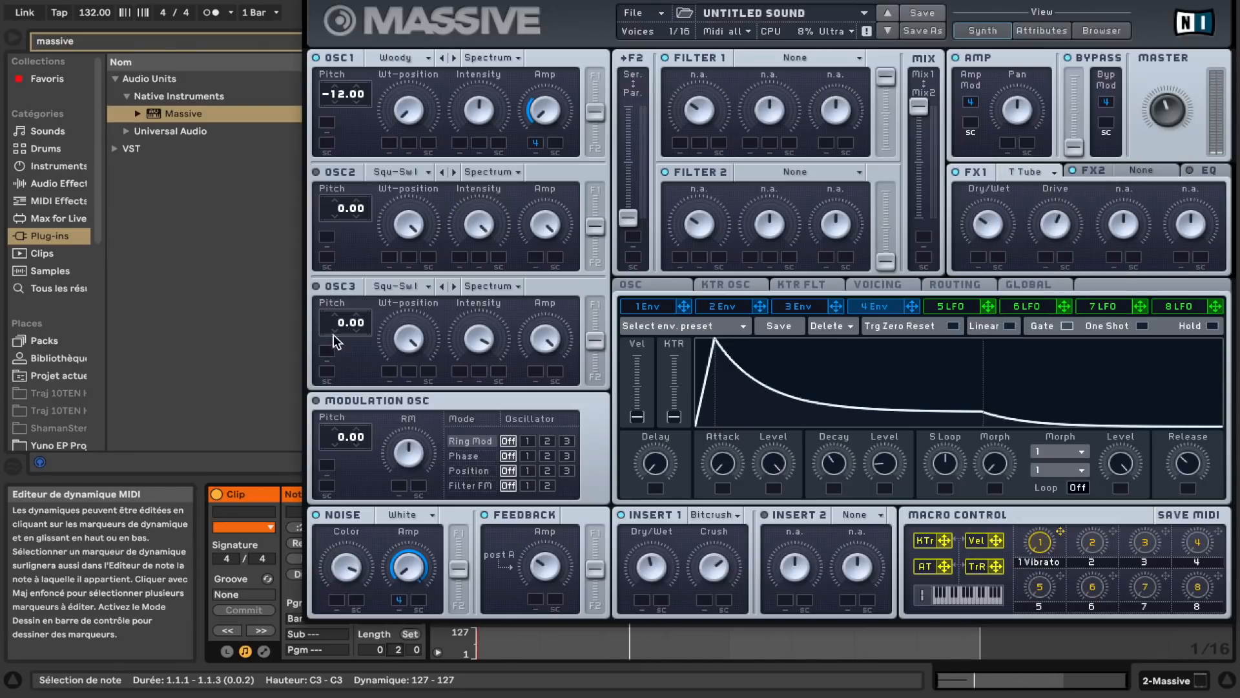
{"action": "left_click", "coordinate": [862, 515]}
{"action": "left_click", "coordinate": [859, 557]}
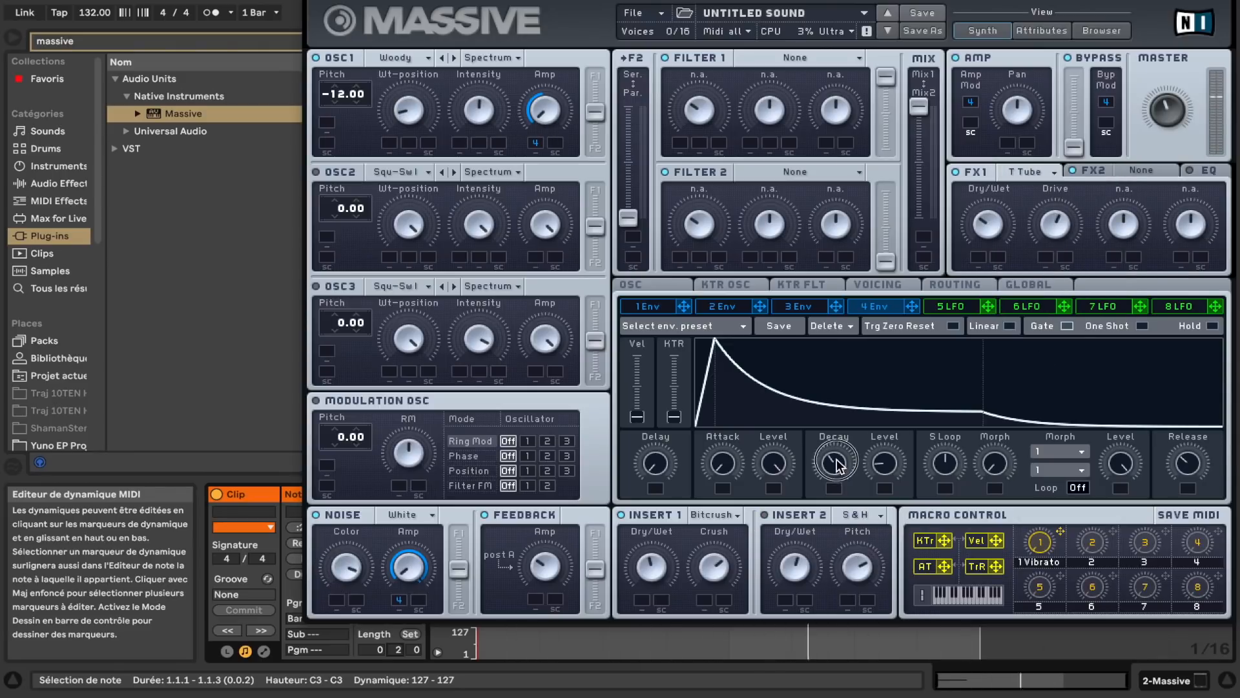
Fine-tune envelope 4's decay stage, switch on the EQ with a raised boost and close the Massive editor.
{"action": "left_click_drag", "start_coordinate": [878, 452], "coordinate": [879, 462]}
{"action": "left_click", "coordinate": [1207, 171]}
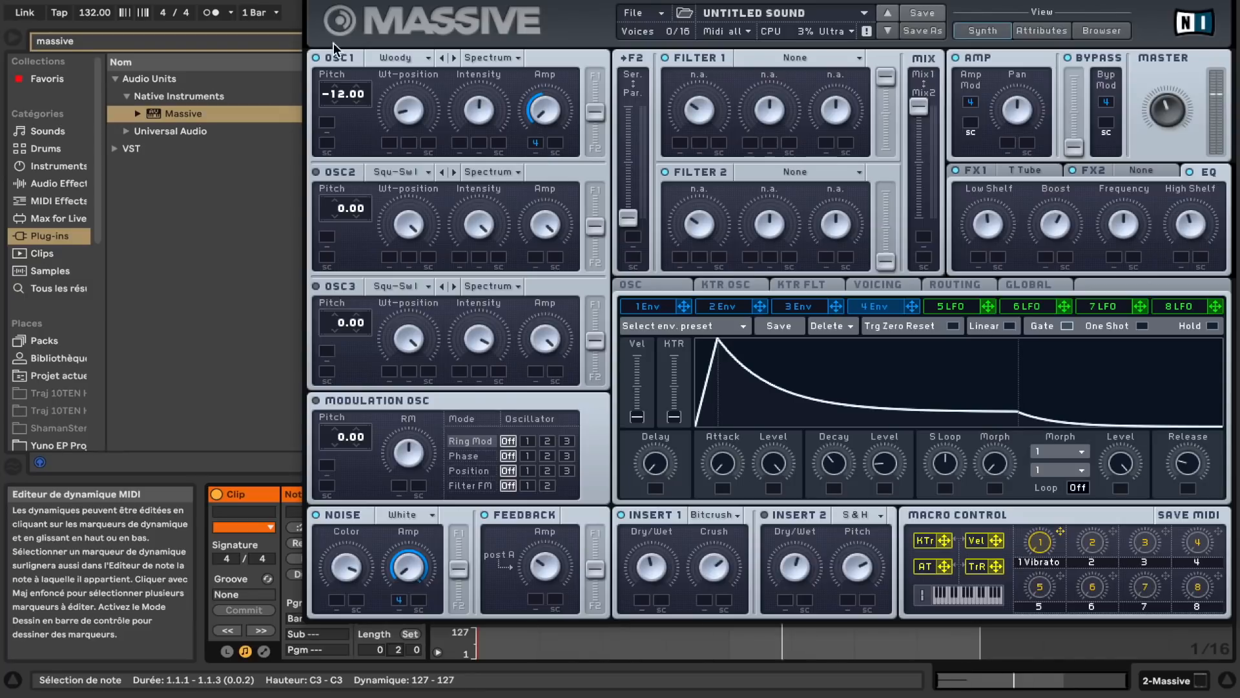
{"action": "left_click", "coordinate": [316, 2]}
Load ValhallaRoom after Massive and select its SmallWoodRoom preset.
{"action": "left_click", "coordinate": [232, 43]}
{"action": "type", "text": "valh"}
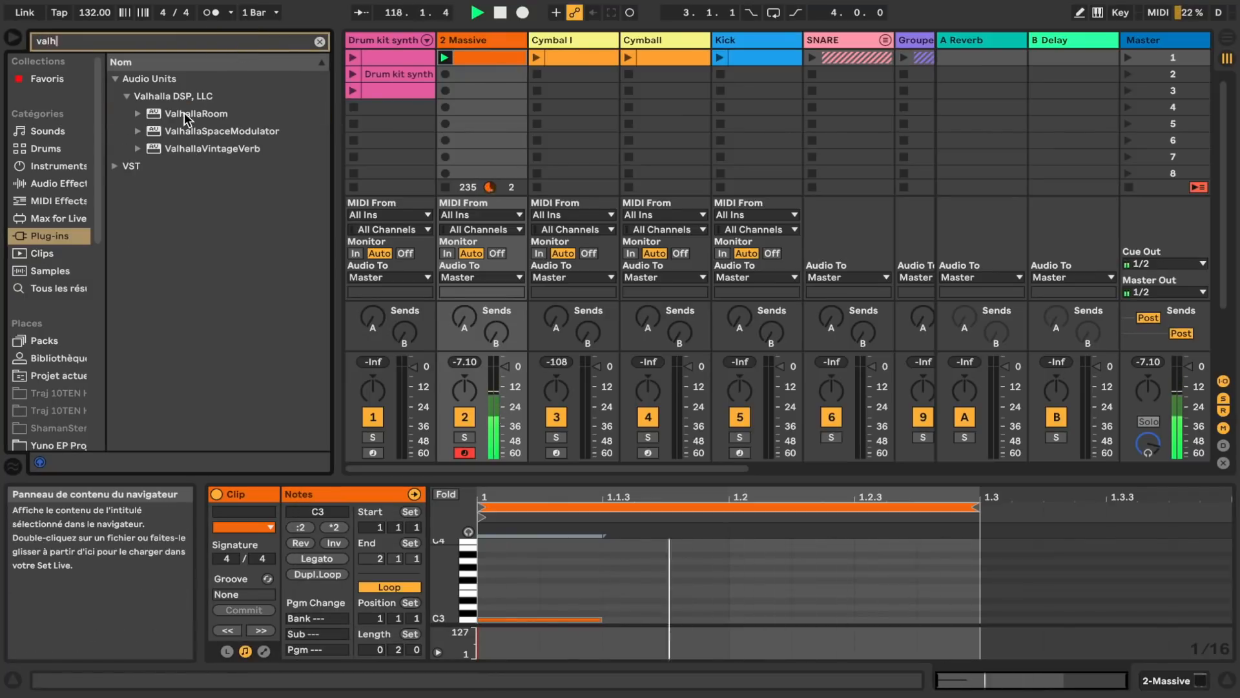
{"action": "double_click", "coordinate": [169, 115]}
{"action": "left_click", "coordinate": [793, 370]}
{"action": "mouse_move", "coordinate": [784, 311]}
{"action": "left_click", "coordinate": [1073, 544]}
Set ValhallaRoom's mix to 11.5 % and predelay to 1.0 ms, and shorten its decay.
{"action": "left_click", "coordinate": [367, 304]}
{"action": "left_click", "coordinate": [473, 301]}
{"action": "mouse_move", "coordinate": [367, 304]}
{"action": "left_mouse_down"}
{"action": "mouse_move", "coordinate": [351, 327]}
{"action": "mouse_move", "coordinate": [353, 313]}
{"action": "left_mouse_up"}
{"action": "left_click", "coordinate": [421, 294]}
{"action": "left_click", "coordinate": [490, 282]}
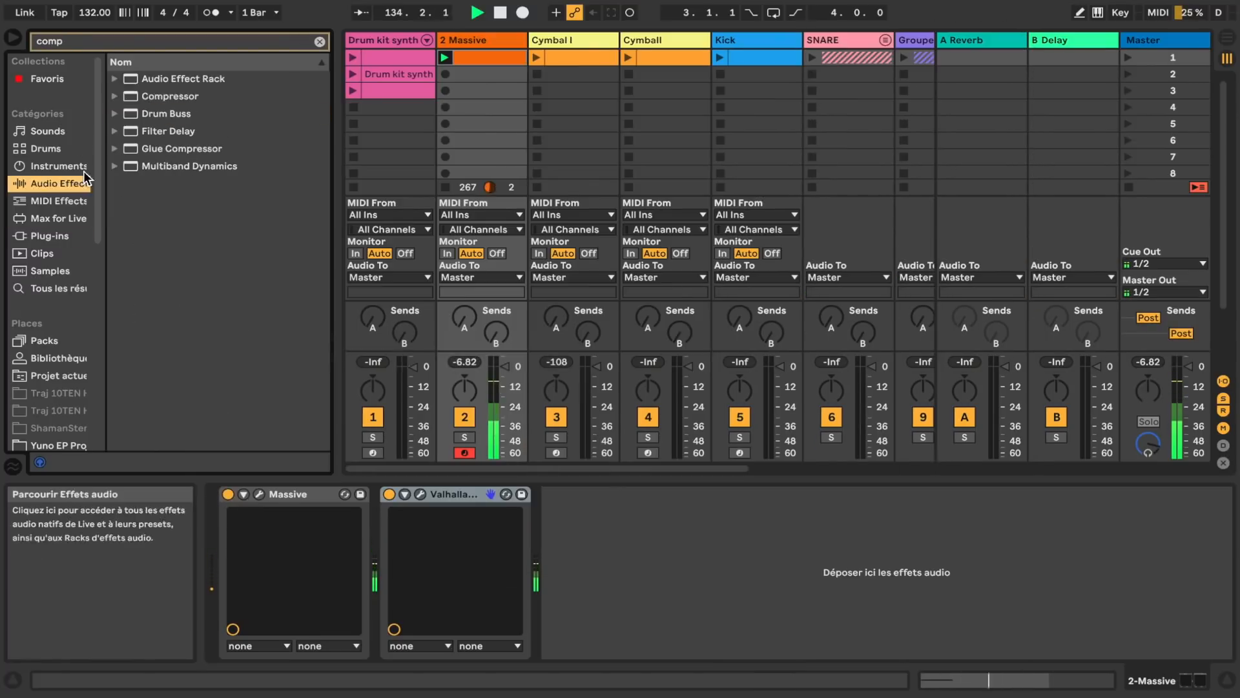
Add a Compressor after ValhallaRoom with ratio 2.29:1, attack 0.25 ms and release 82.6 ms.
{"action": "left_click_drag", "start_coordinate": [170, 96], "coordinate": [566, 570]}
{"action": "left_click_drag", "start_coordinate": [566, 618], "coordinate": [567, 610]}
Search the plug-ins for "fab" and load the VST FabFilter Pro-Q 2 at the end of the chain.
{"action": "left_click", "coordinate": [111, 41]}
{"action": "type", "text": "fab"}
{"action": "left_click", "coordinate": [50, 236]}
{"action": "left_click", "coordinate": [115, 96]}
{"action": "double_click", "coordinate": [193, 183]}
Add a low cut near 200 Hz and a bell cut of -8.97 dB at 13322 Hz.
{"action": "double_click", "coordinate": [328, 195]}
{"action": "left_click_drag", "start_coordinate": [328, 197], "coordinate": [621, 195]}
{"action": "left_click_drag", "start_coordinate": [983, 194], "coordinate": [1025, 298]}
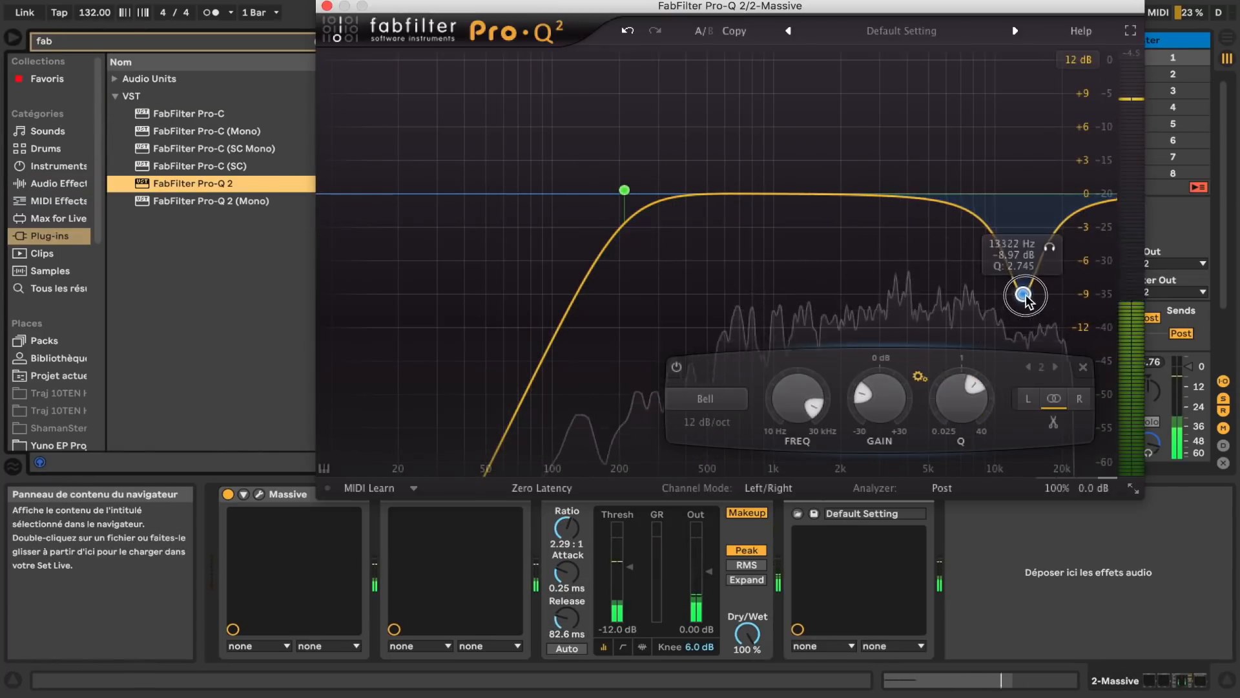
Add a midrange bell cut with adjusted Q, move the low cut to a higher frequency and close the equalizer.
{"action": "left_click_drag", "start_coordinate": [752, 194], "coordinate": [752, 237]}
{"action": "left_click_drag", "start_coordinate": [837, 397], "coordinate": [839, 367]}
{"action": "left_click_drag", "start_coordinate": [753, 238], "coordinate": [767, 268]}
{"action": "left_click_drag", "start_coordinate": [625, 193], "coordinate": [715, 263]}
{"action": "left_click", "coordinate": [327, 8]}
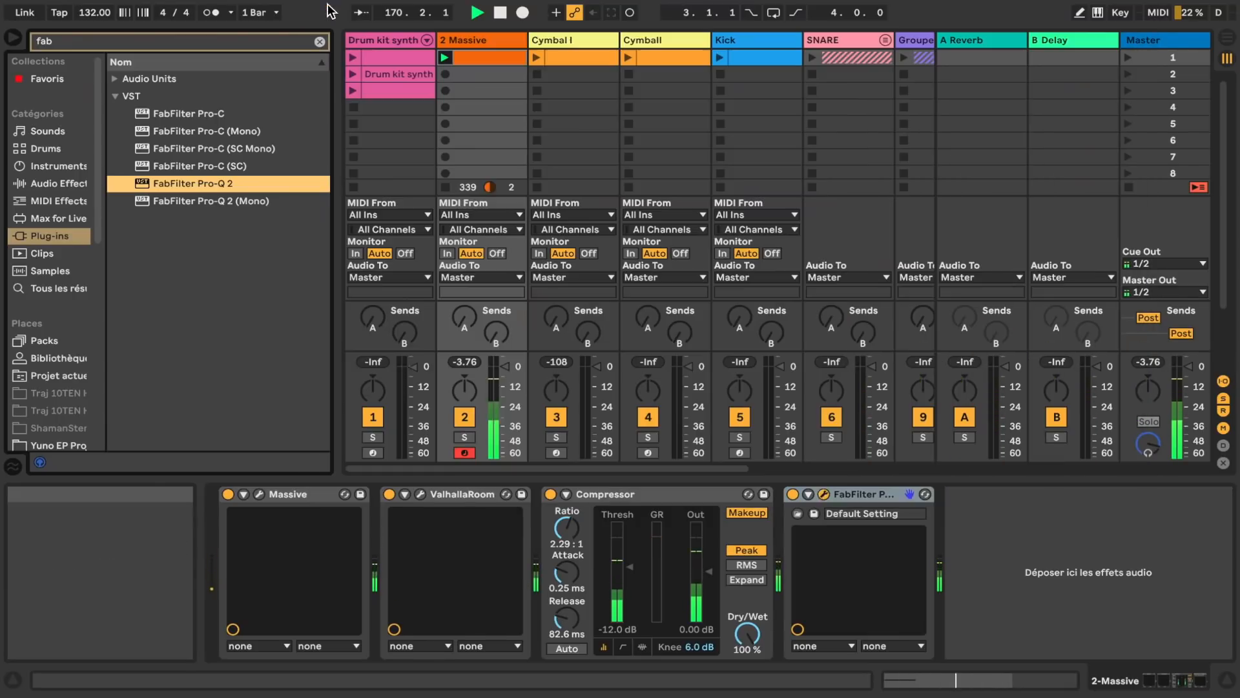
Set ValhallaRoom's decay to 0.52 s and close its editor.
{"action": "left_click", "coordinate": [421, 494]}
{"action": "left_click", "coordinate": [489, 292]}
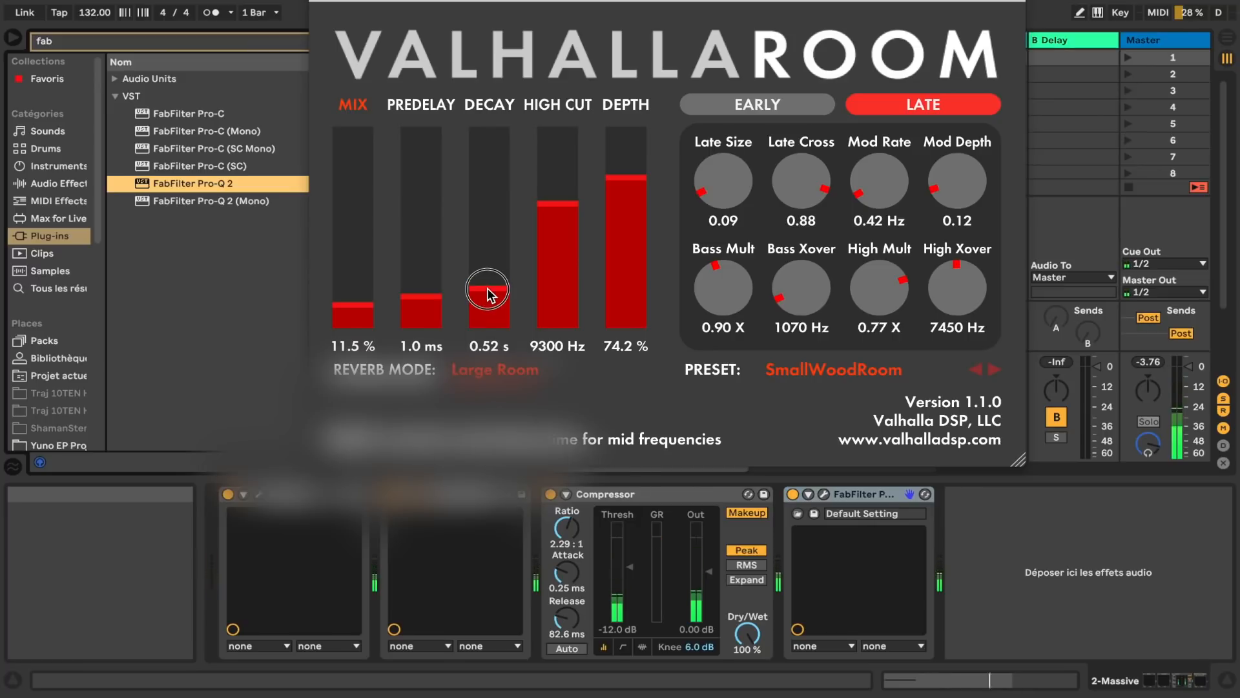
{"action": "left_click", "coordinate": [326, 2]}
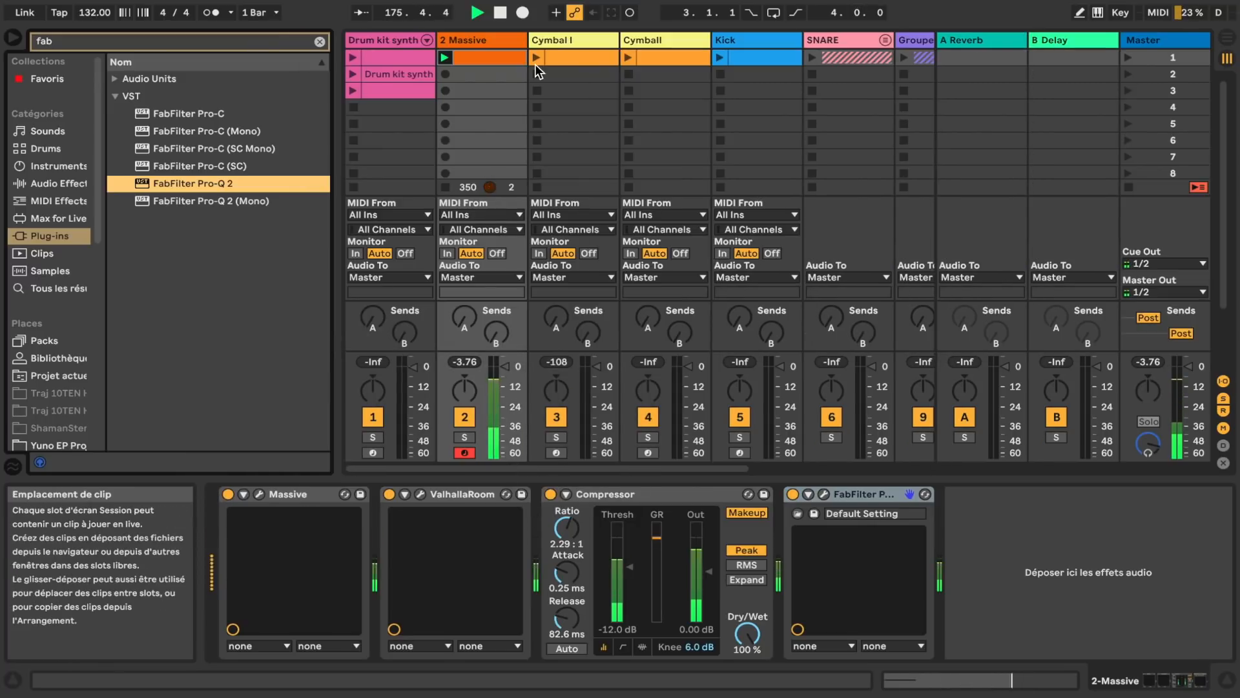
Record the perc track's output into the Record track's seventh slot.
{"action": "scroll", "coordinate": [672, 153], "scroll_direction": "right", "scroll_amount": 5}
{"action": "left_click", "coordinate": [672, 152]}
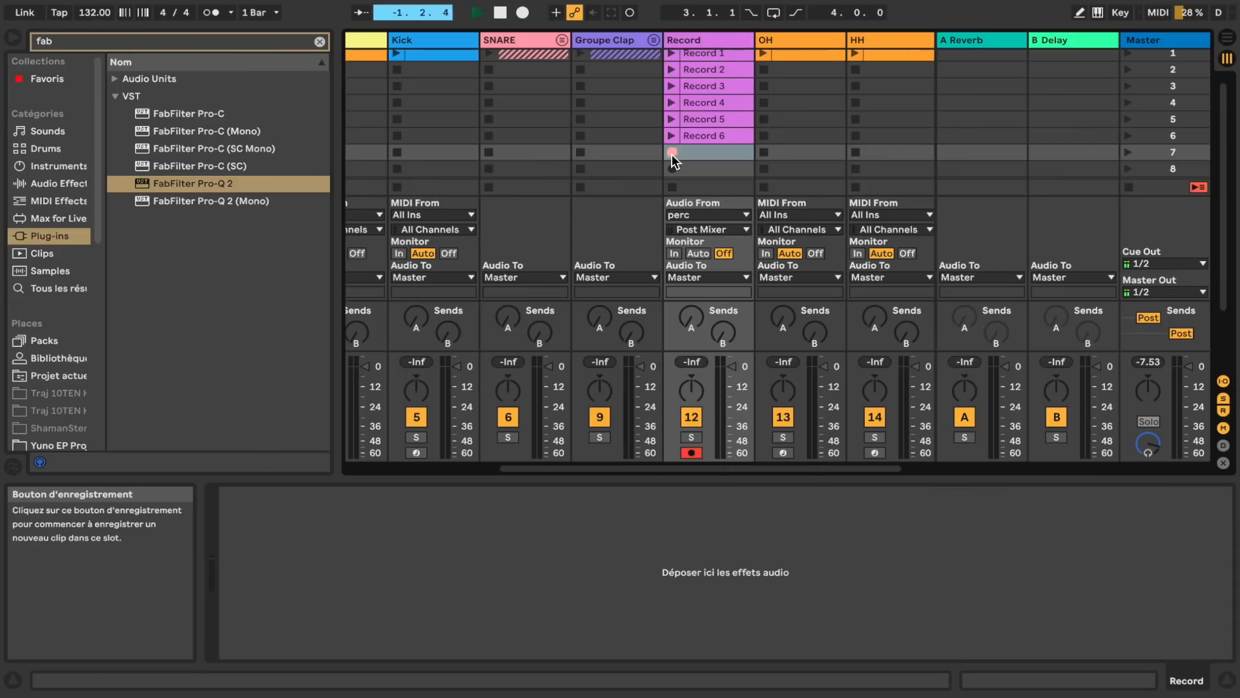
{"action": "left_click", "coordinate": [672, 152]}
Load the newly recorded percussion clip onto the D#2 pad of the Drum kit synth Drum Rack.
{"action": "scroll", "coordinate": [711, 158], "scroll_direction": "left", "scroll_amount": 2}
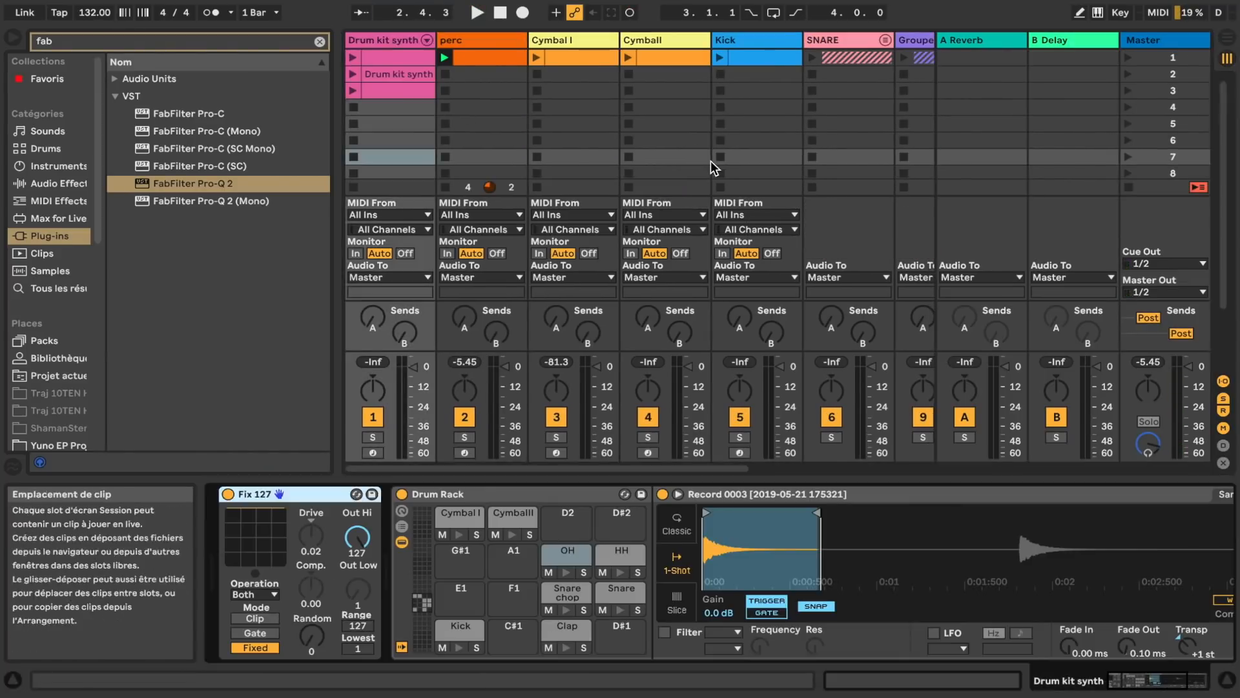
{"action": "scroll", "coordinate": [373, 452], "scroll_direction": "right", "scroll_amount": 3}
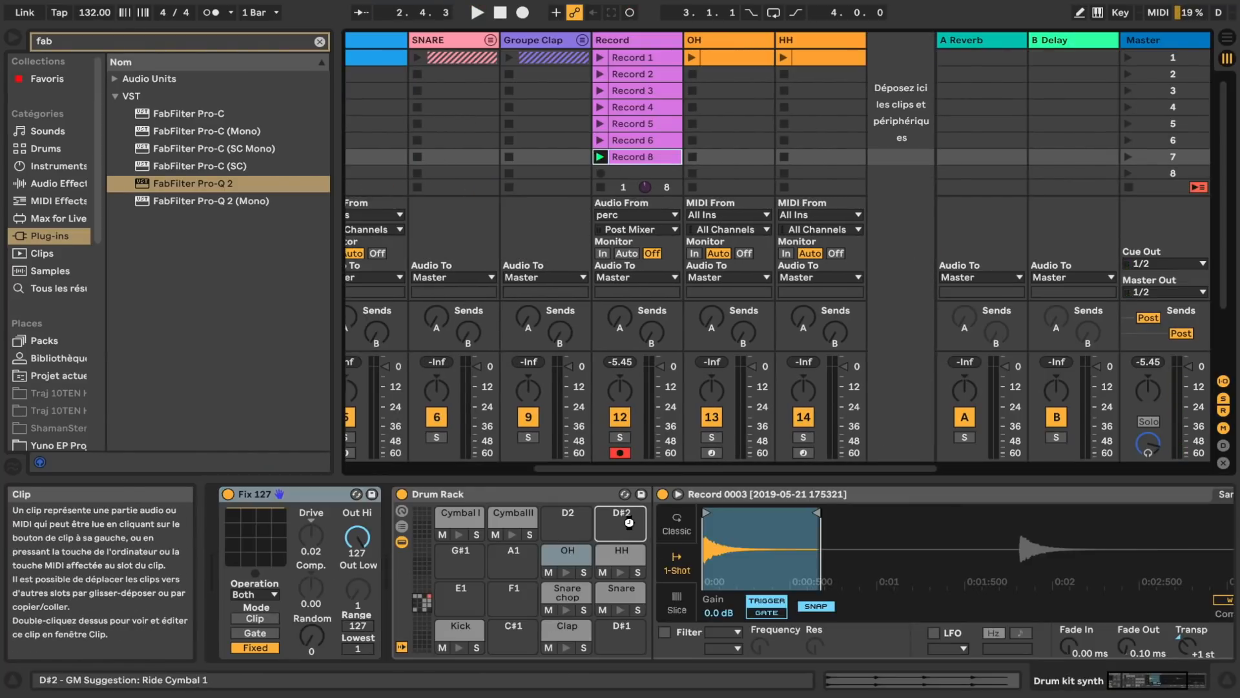
{"action": "scroll", "coordinate": [374, 452], "scroll_direction": "left", "scroll_amount": 3}
Arm the Drum kit synth track and overdub a Perc part into its third-slot clip.
{"action": "left_click", "coordinate": [374, 452]}
{"action": "left_click", "coordinate": [351, 91]}
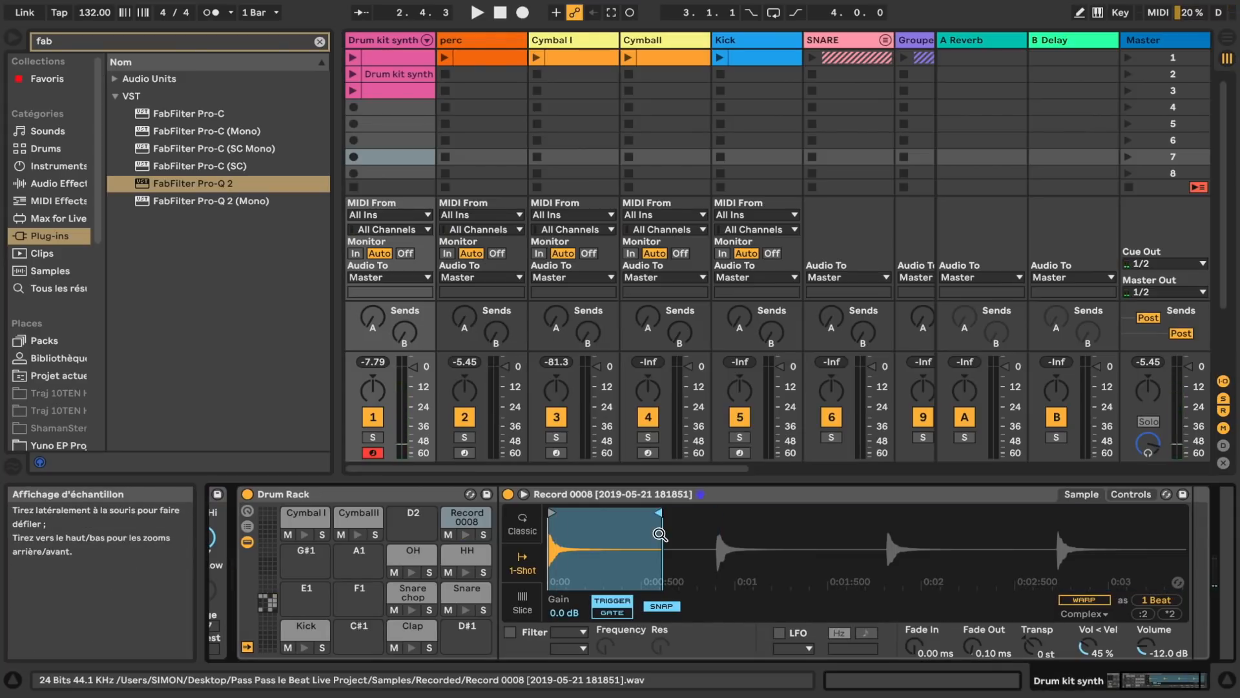
{"action": "left_click", "coordinate": [389, 87]}
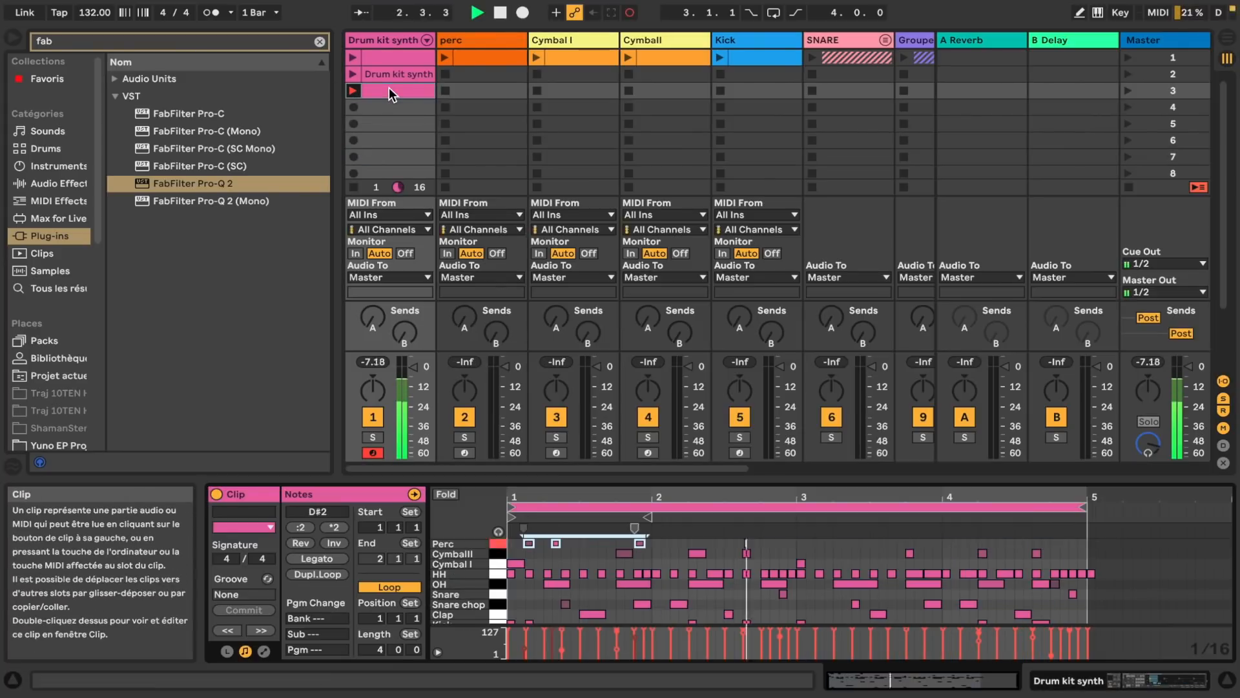
{"action": "left_click", "coordinate": [348, 87]}
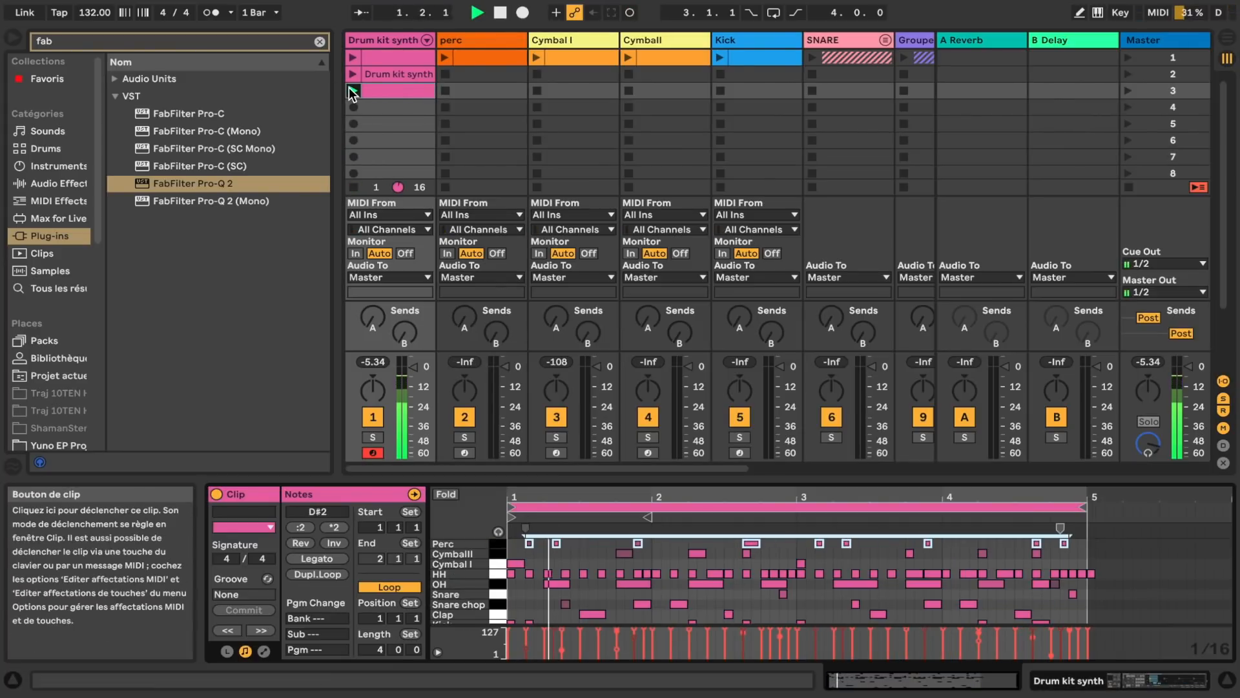